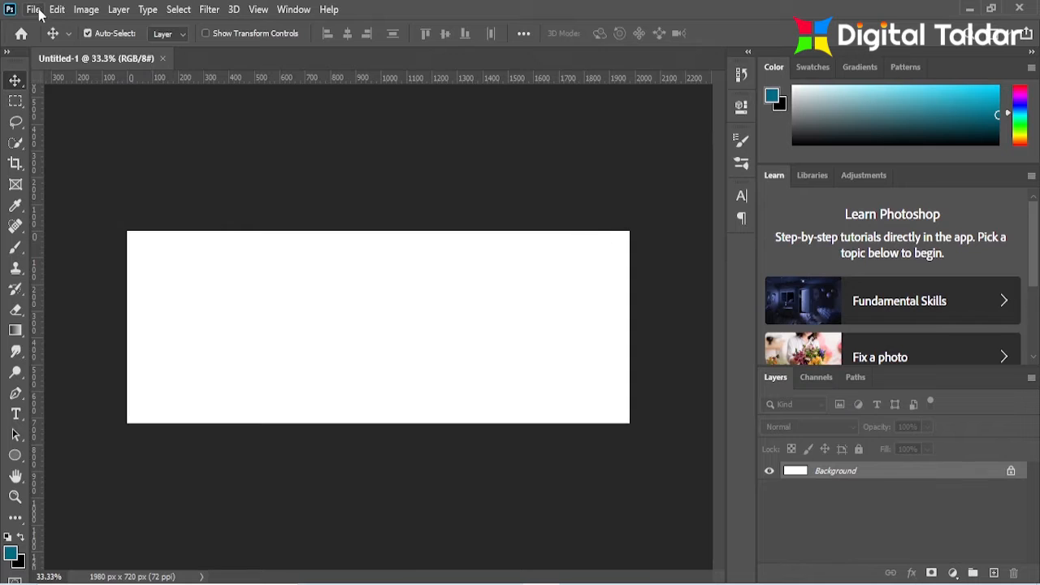
Step: Open the guy-hat-bright-jacket-points-his-fingers-right photo from the Downloads folder
click(41, 39)
scroll(547, 297, up, 3)
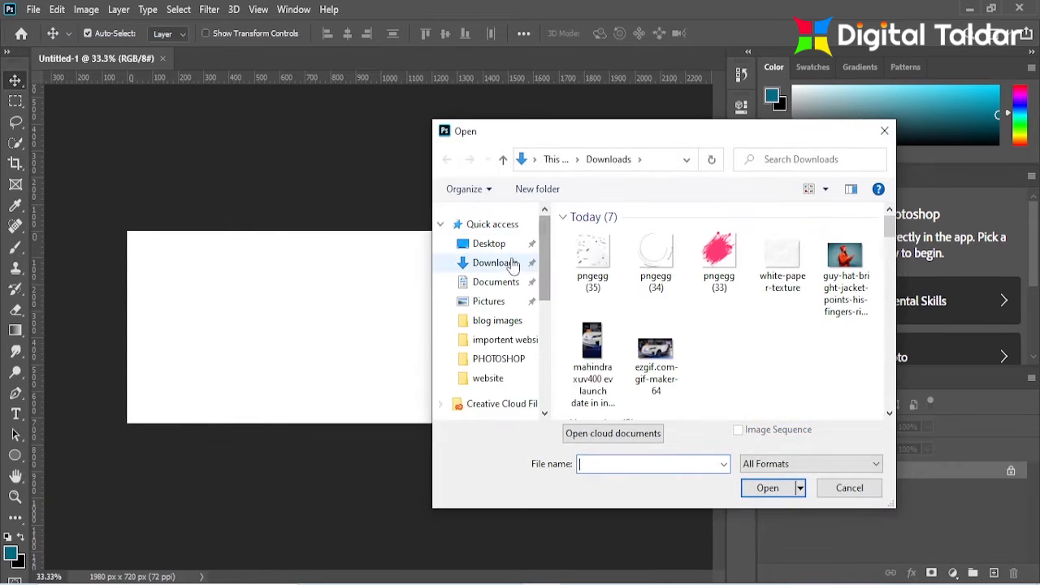
click(500, 263)
click(496, 282)
click(495, 262)
click(845, 268)
click(765, 488)
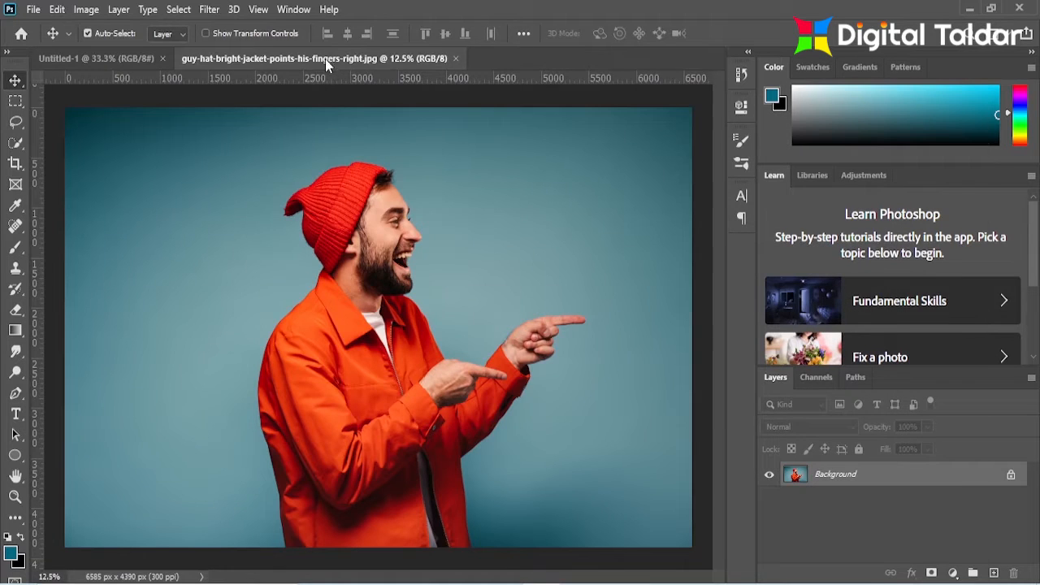
Step: Place a copy of the man's photo into the Untitled-1 banner document as a new layer
drag(325, 59, 478, 132)
drag(650, 244, 305, 284)
drag(534, 134, 180, 74)
click(113, 59)
Step: Scale the placed photo down to about 20% and position it over the white banner
key(ctrl+t)
drag(266, 37, 210, 54)
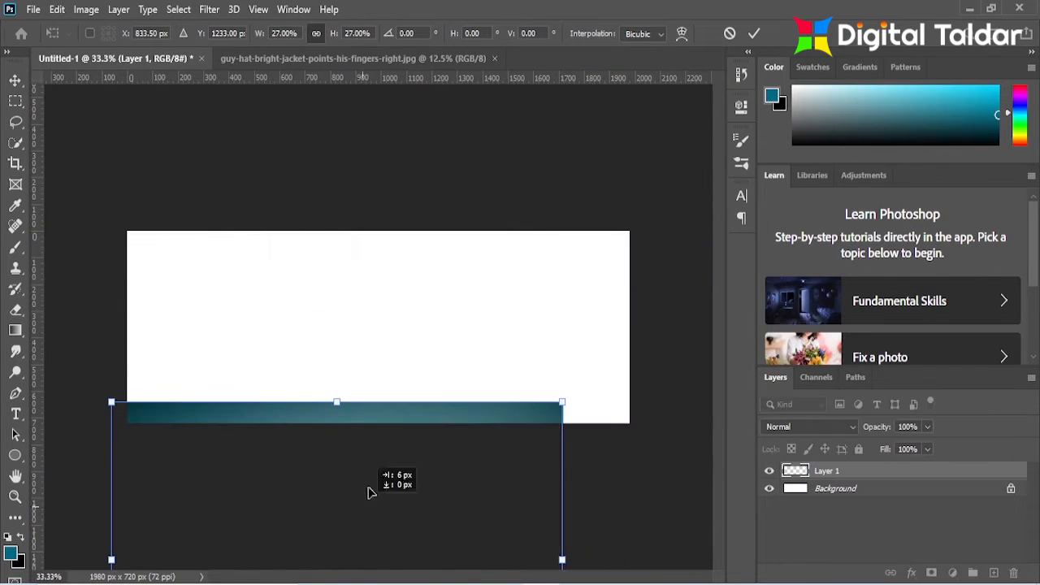
drag(363, 512, 405, 316)
drag(600, 360, 492, 360)
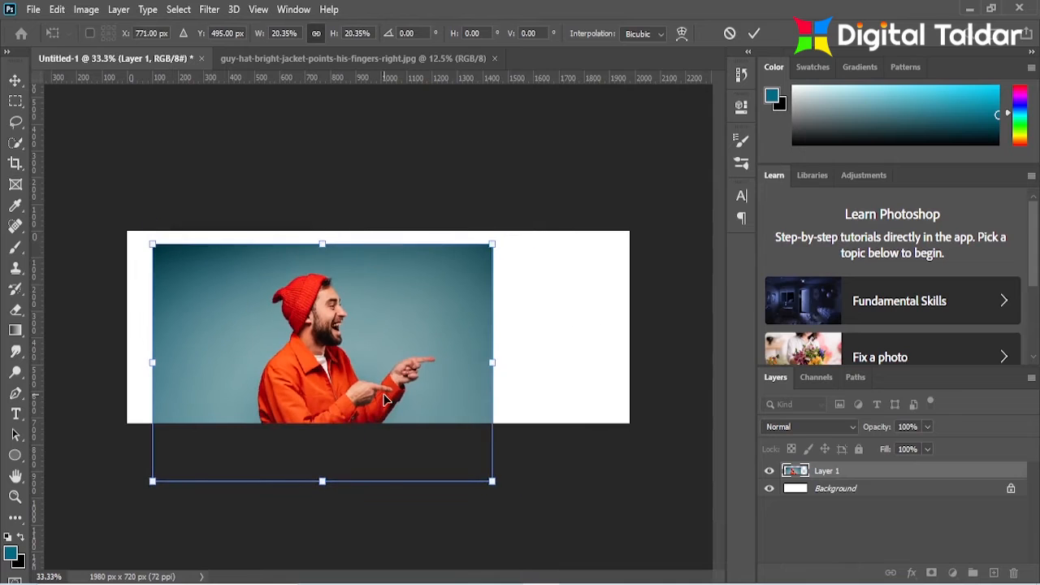
drag(423, 353, 492, 353)
Step: Flip the photo horizontally and fit it over the banner's right half at full height, with the man pointing left
right_click(435, 411)
click(464, 386)
drag(443, 387, 575, 386)
drag(352, 349, 378, 342)
drag(483, 364, 464, 359)
click(754, 33)
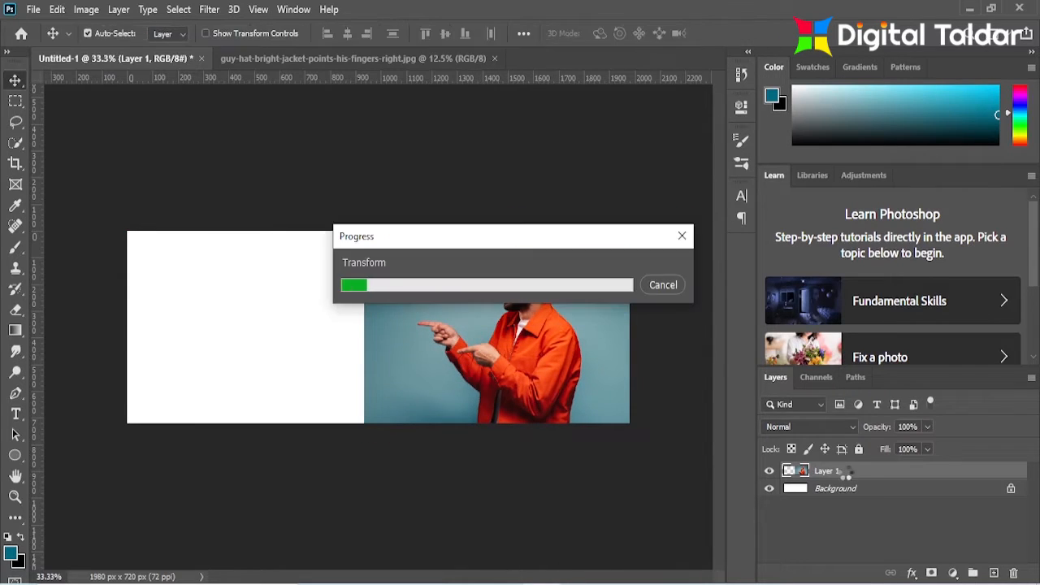
key(ctrl+j)
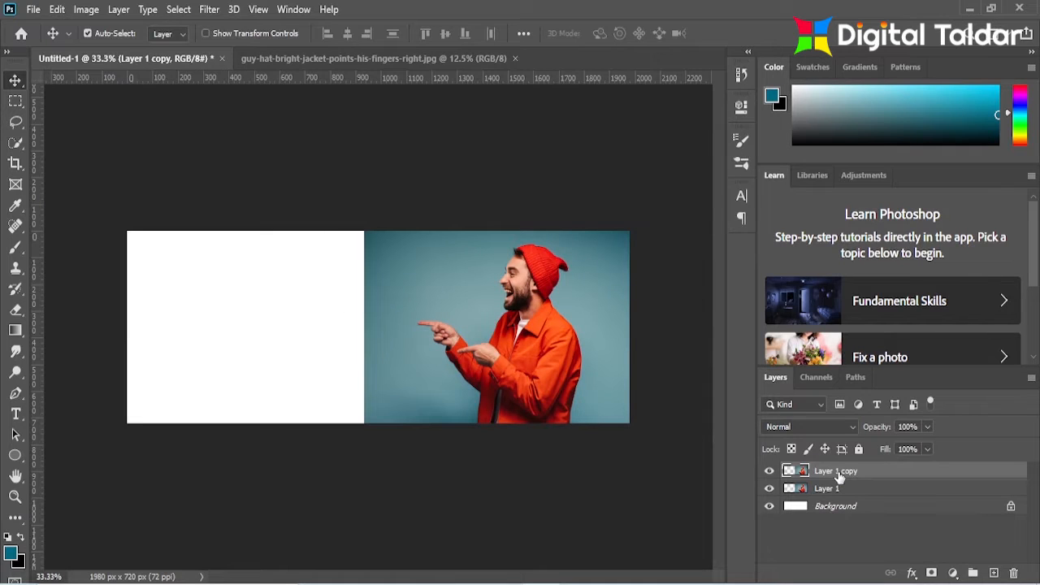
click(840, 489)
click(840, 471)
click(932, 573)
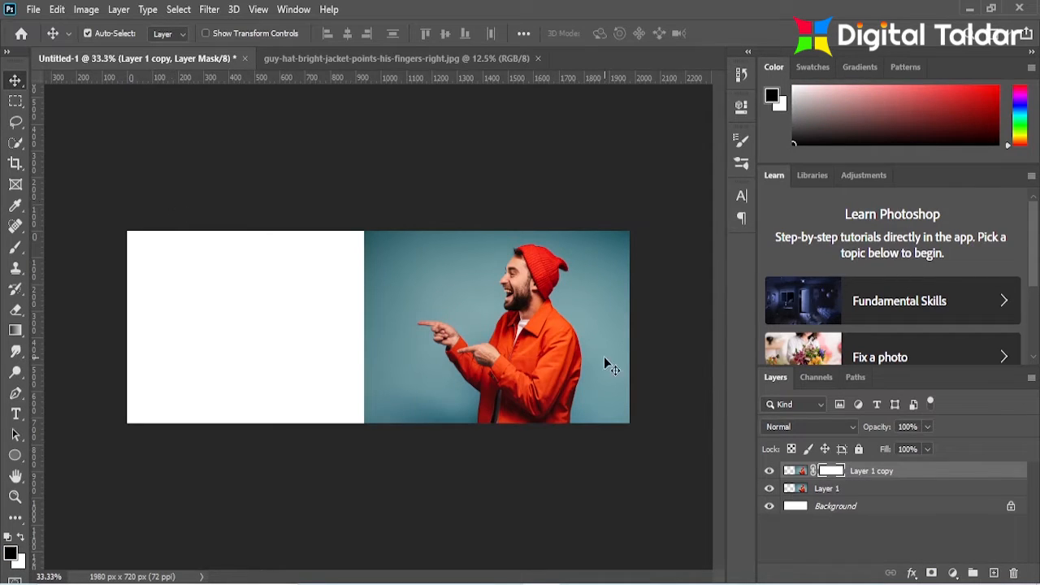
key(ctrl+z)
key(ctrl+z)
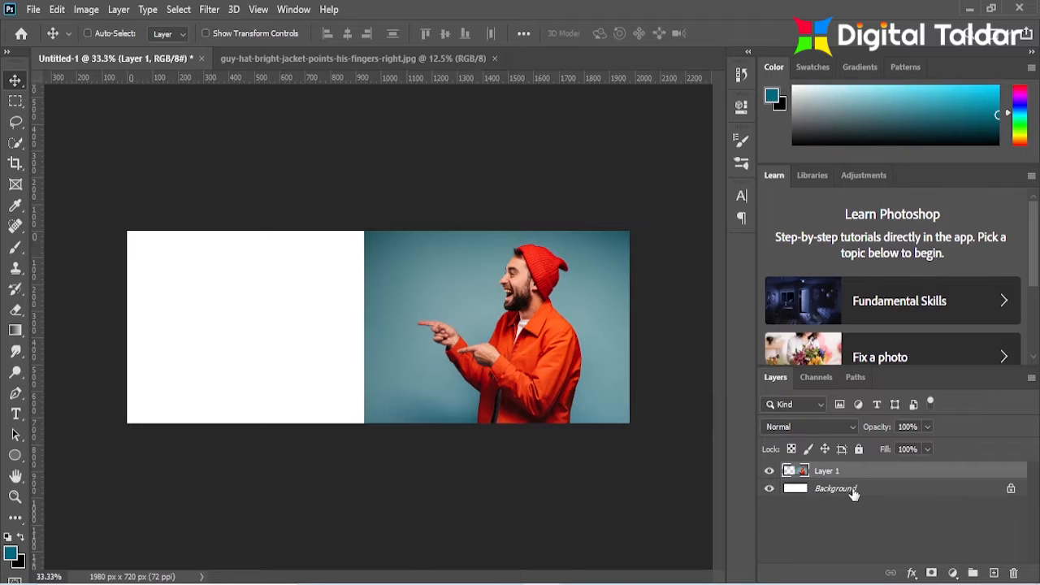
Step: Duplicate Layer 1 and add a near-white solid color fill layer (feffff) between the original and the copy
click(853, 493)
click(854, 472)
key(ctrl+j)
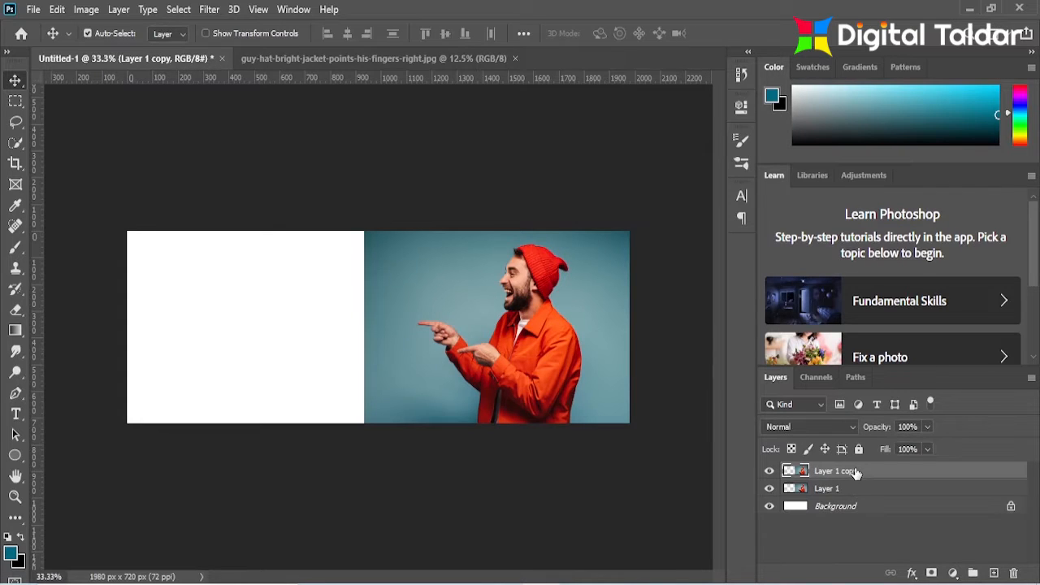
click(868, 491)
click(953, 573)
click(873, 290)
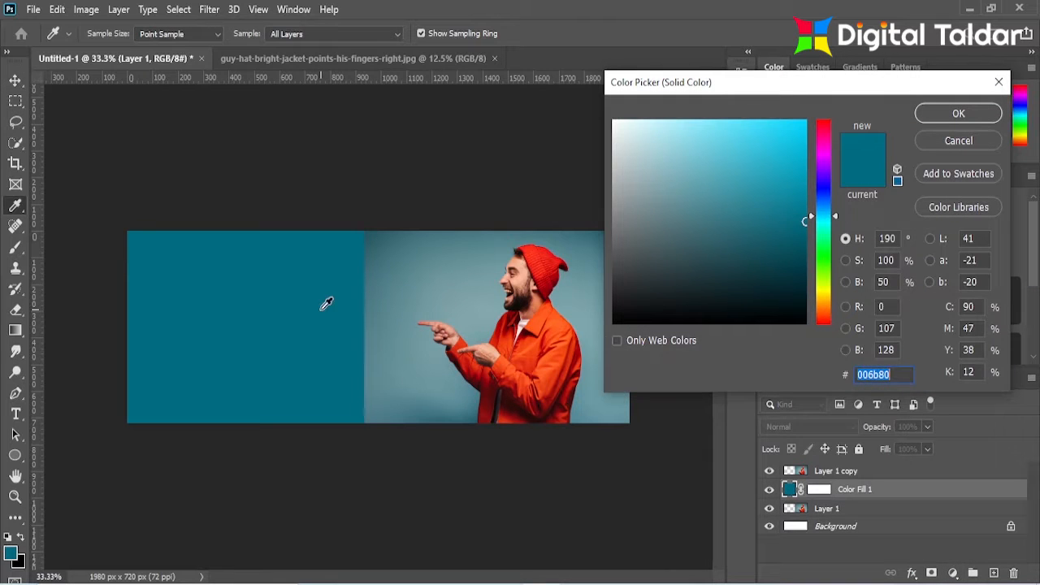
drag(634, 145, 613, 119)
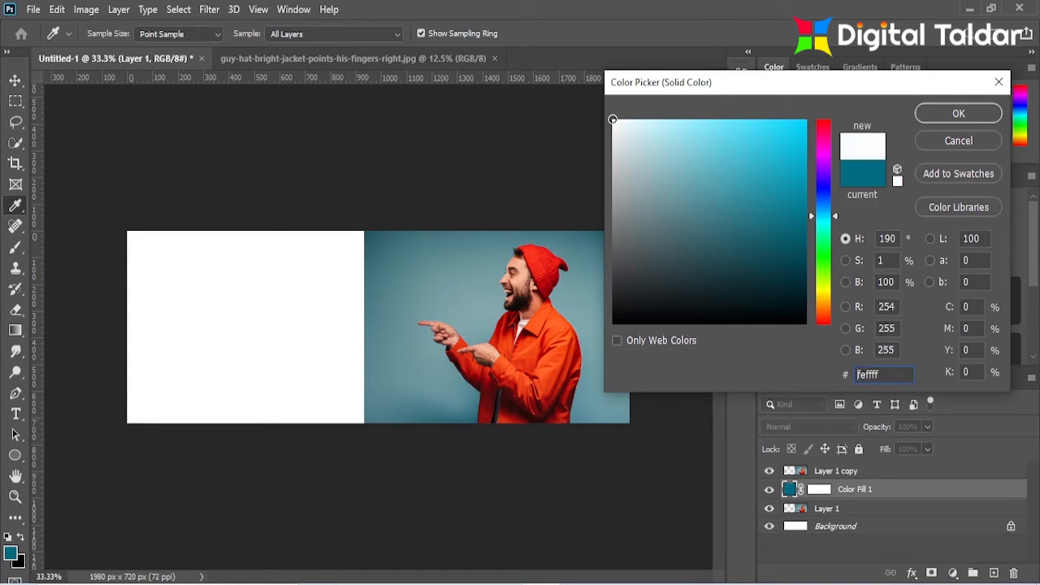
click(958, 114)
Step: Delete the Layer 1 copy and the solid color fill layer
click(828, 474)
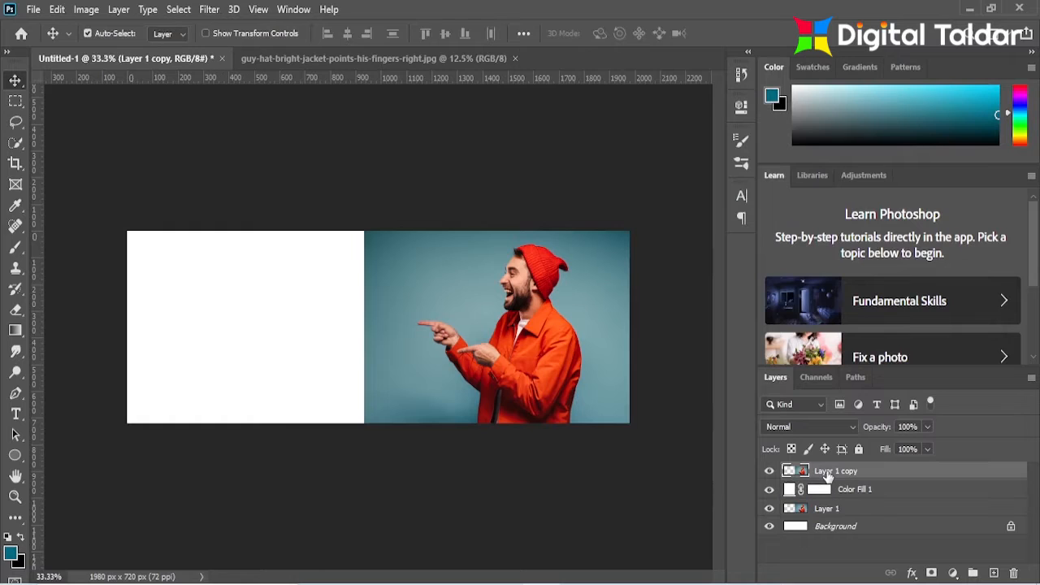
key(Delete)
key(Delete)
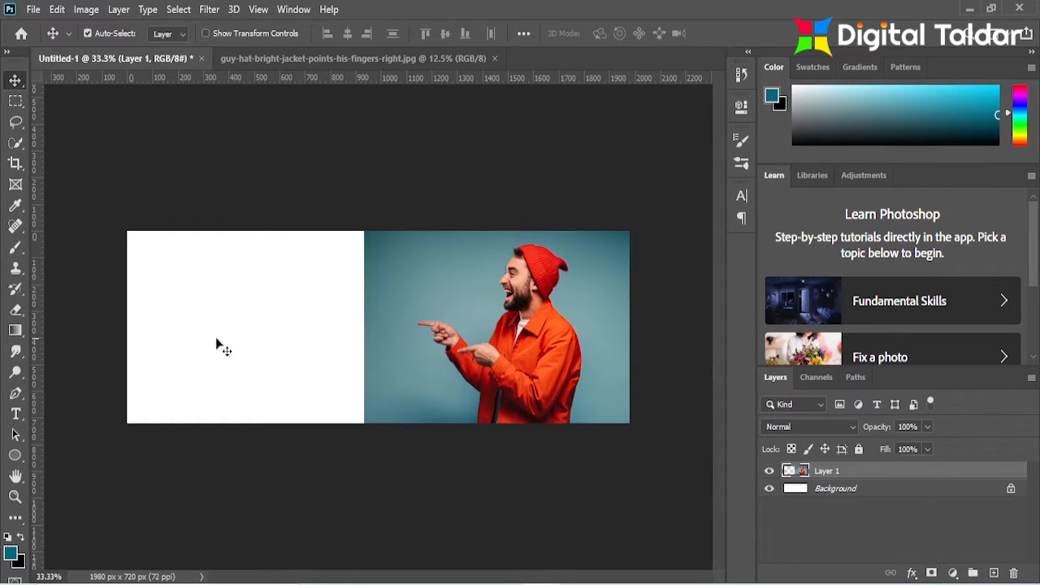
Step: Close the source photo document and select the man on Layer 1 with Select Subject
key(w)
click(494, 58)
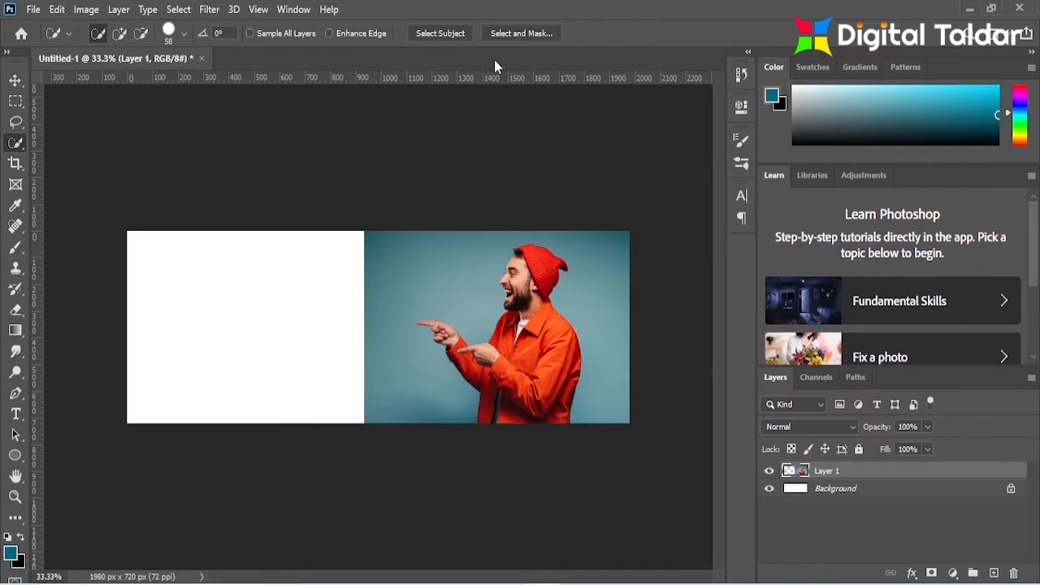
click(179, 9)
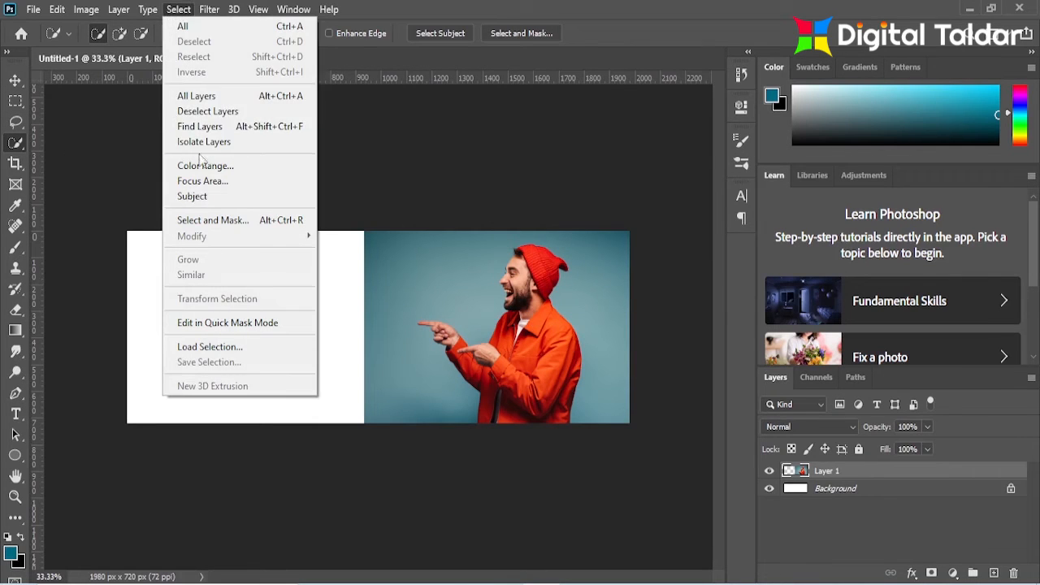
click(199, 198)
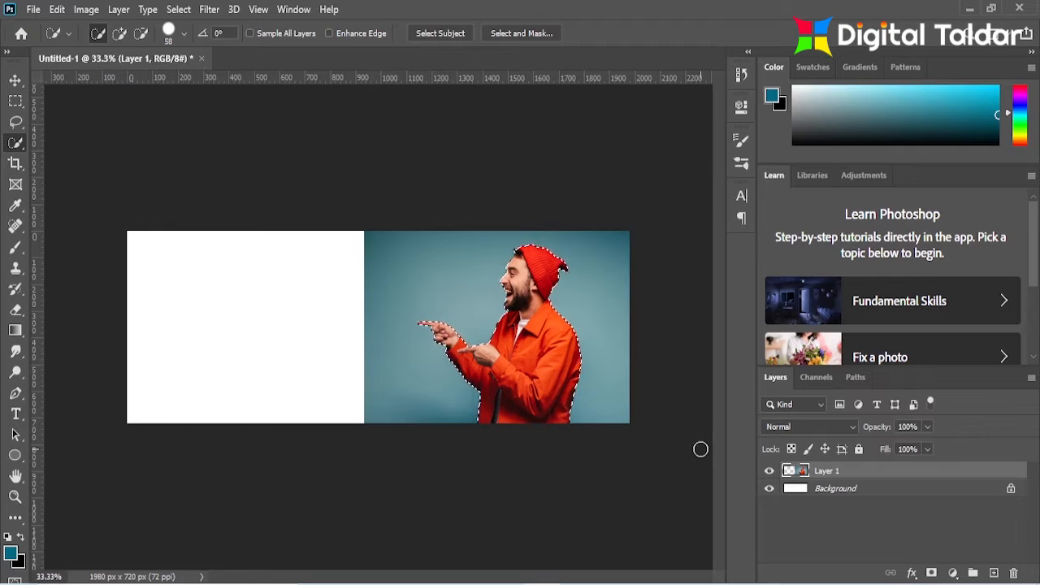
Step: Refine the man's selection in Select and Mask with a radius of 11 px, smooth 62 and increased contrast
click(513, 32)
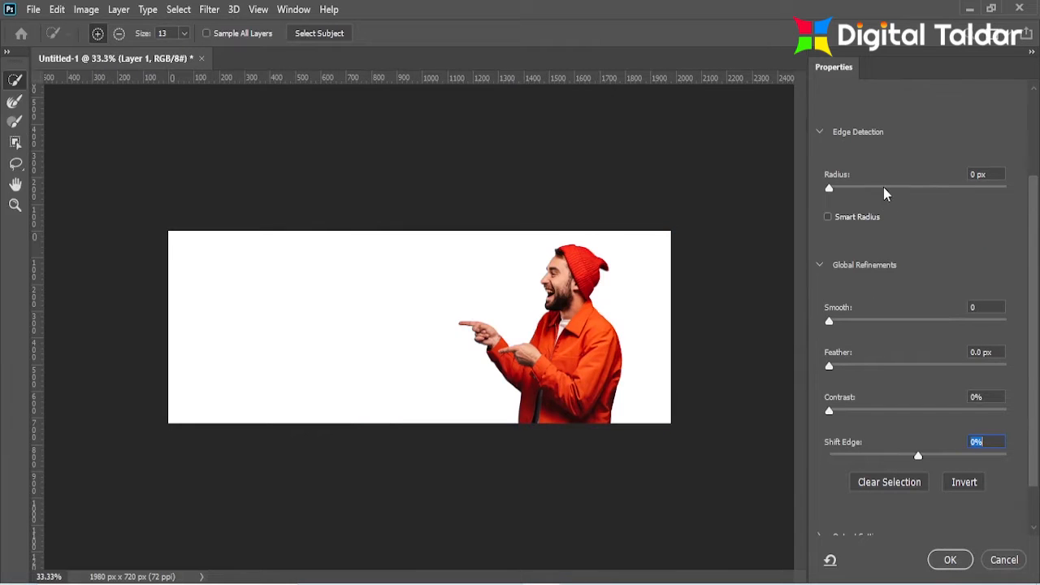
click(885, 188)
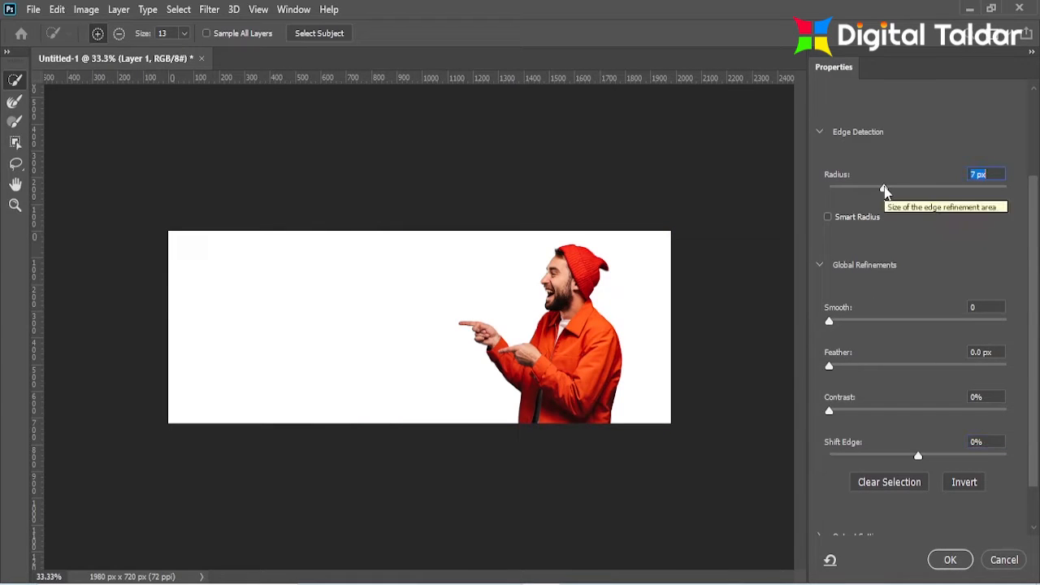
click(903, 189)
click(940, 321)
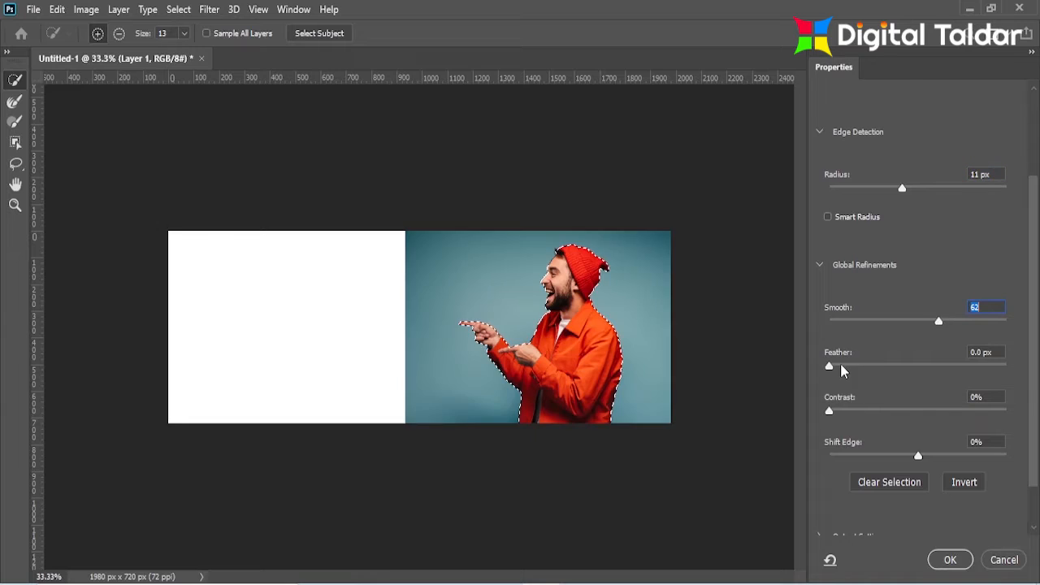
click(945, 411)
click(917, 455)
click(949, 560)
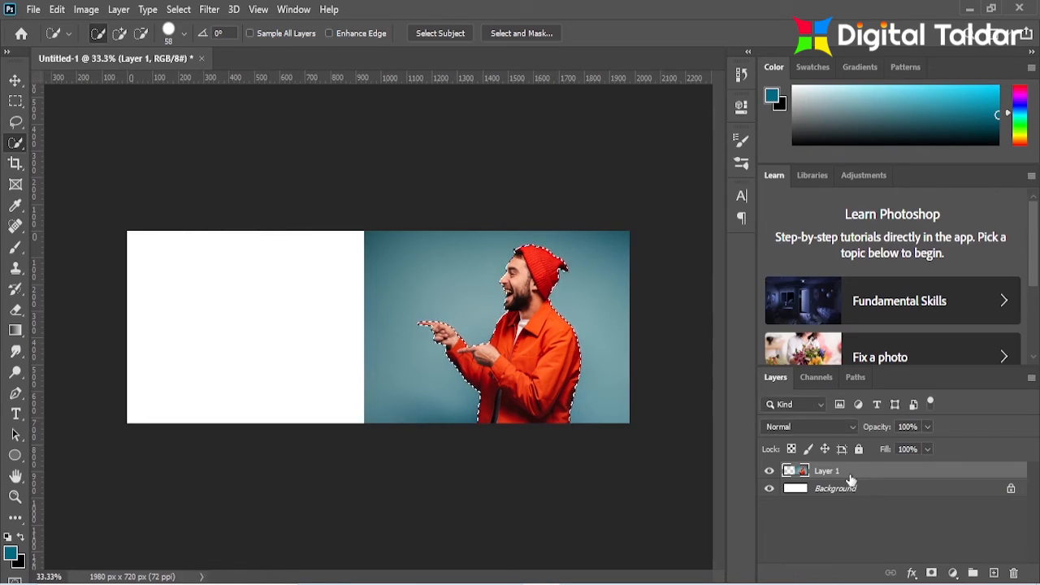
Step: Mask Layer 1 to the selected man and duplicate the masked layer
click(931, 574)
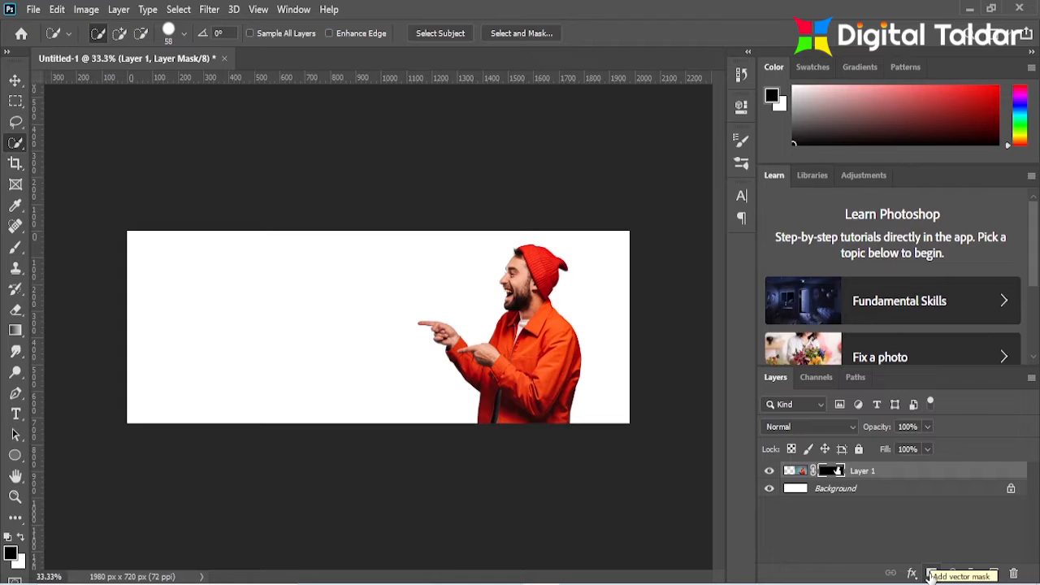
key(ctrl+j)
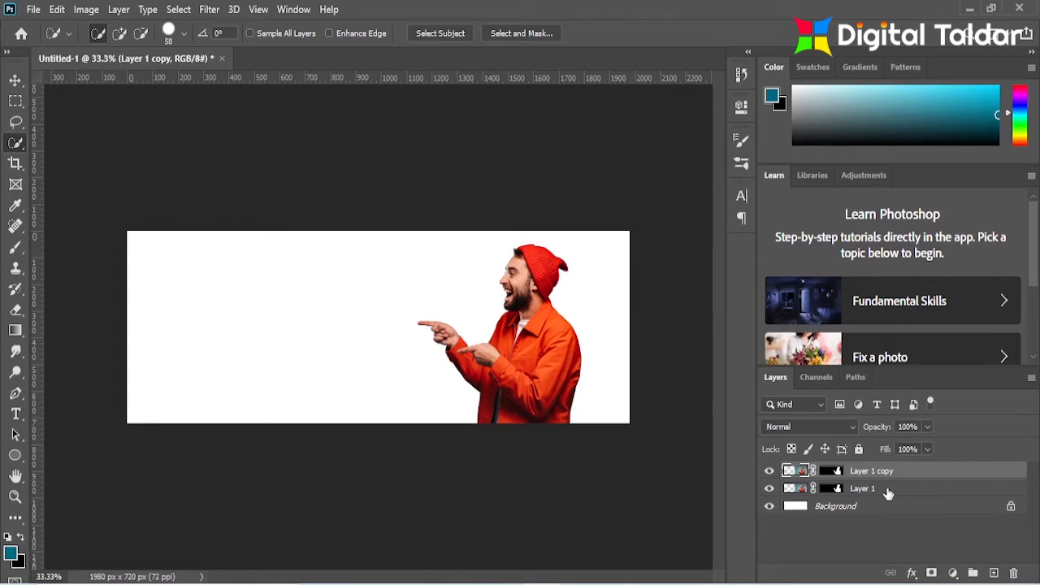
Step: Hide Layer 1 and its copy, and make the Background layer active
click(769, 471)
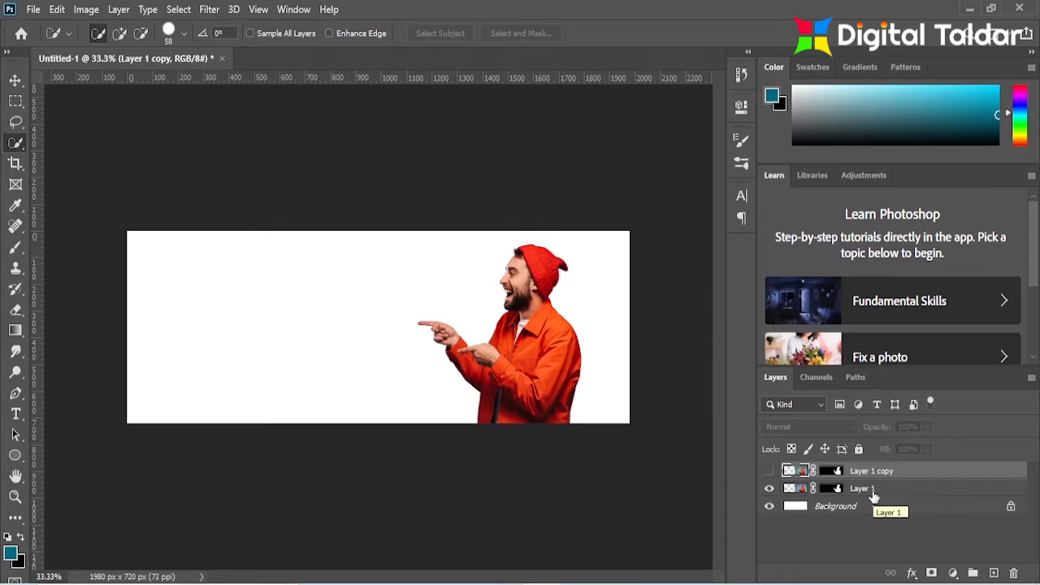
click(873, 492)
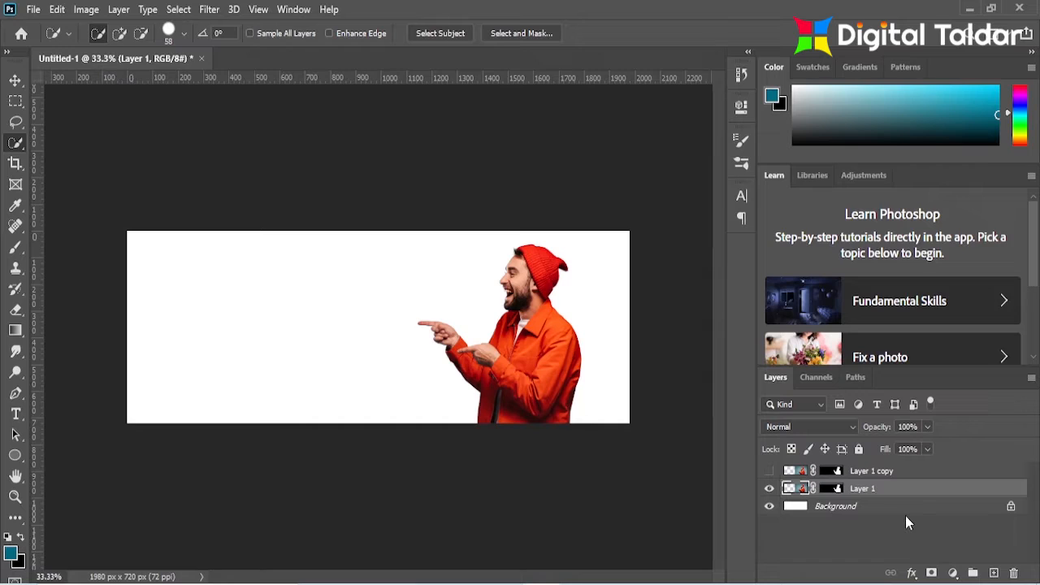
click(768, 471)
click(770, 487)
click(841, 512)
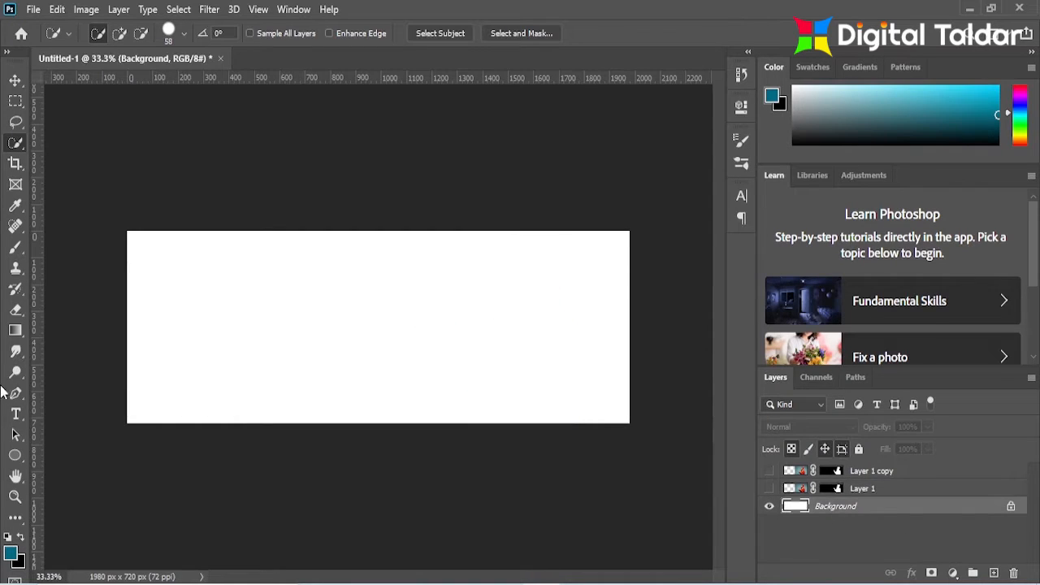
Step: Draw a teal rectangle of about 2193 × 936 px above the Background layer, covering the whole banner
right_click(15, 456)
click(81, 452)
drag(107, 201, 664, 449)
click(526, 203)
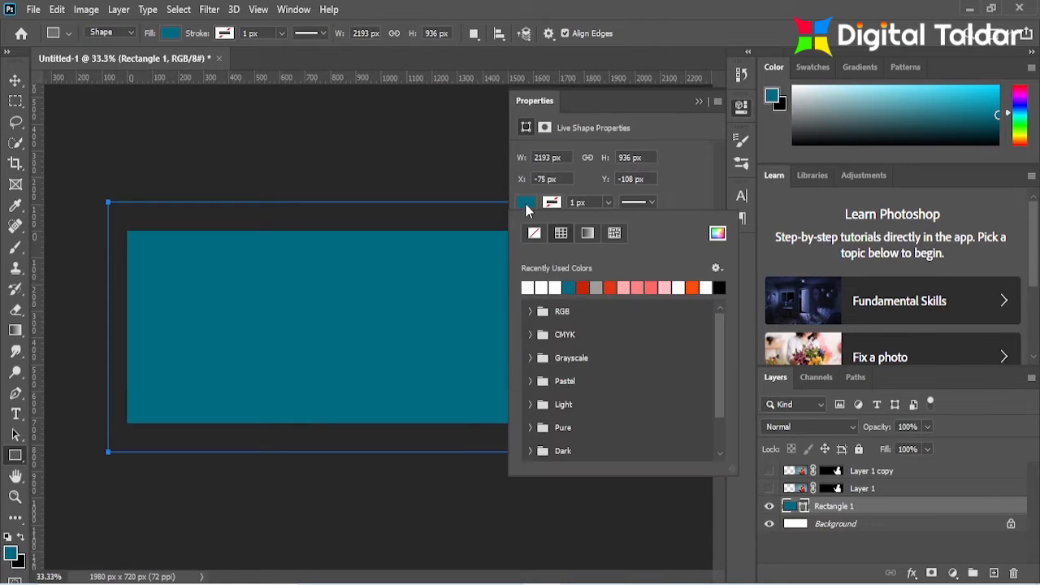
click(527, 204)
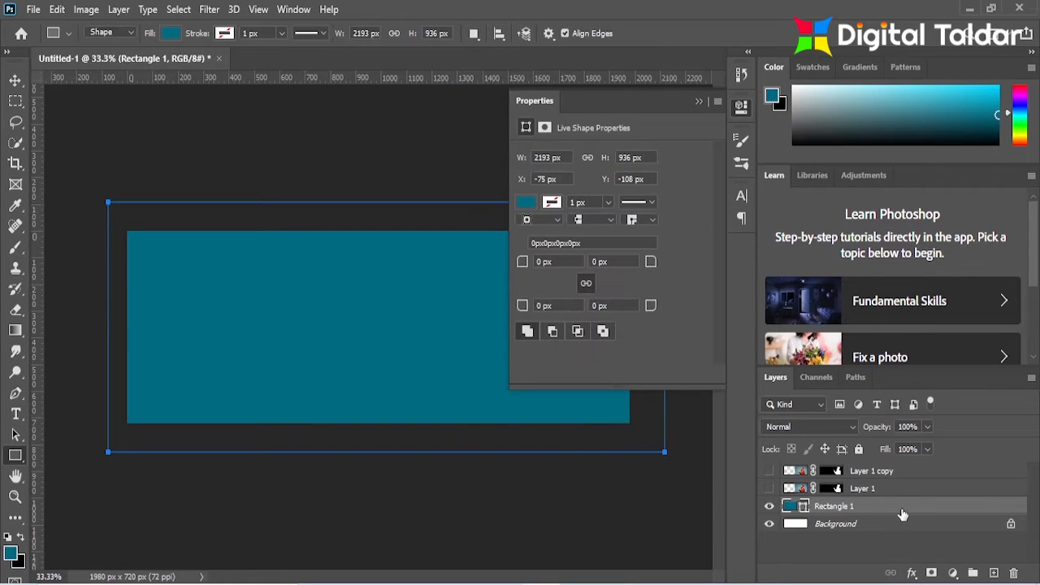
Step: Add an empty layer above the teal rectangle and show both masked layers of the man again
click(993, 573)
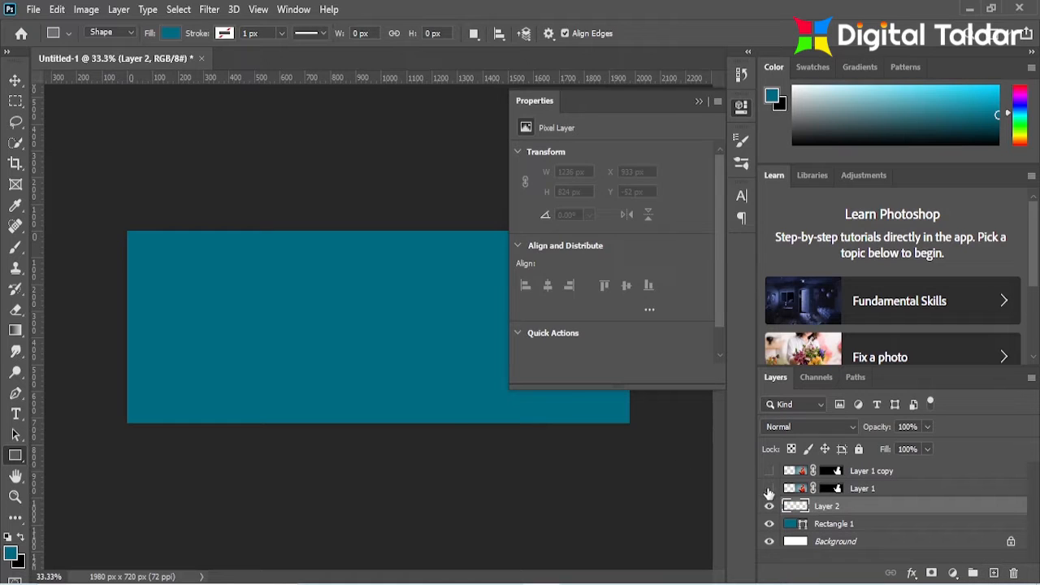
click(768, 488)
click(769, 471)
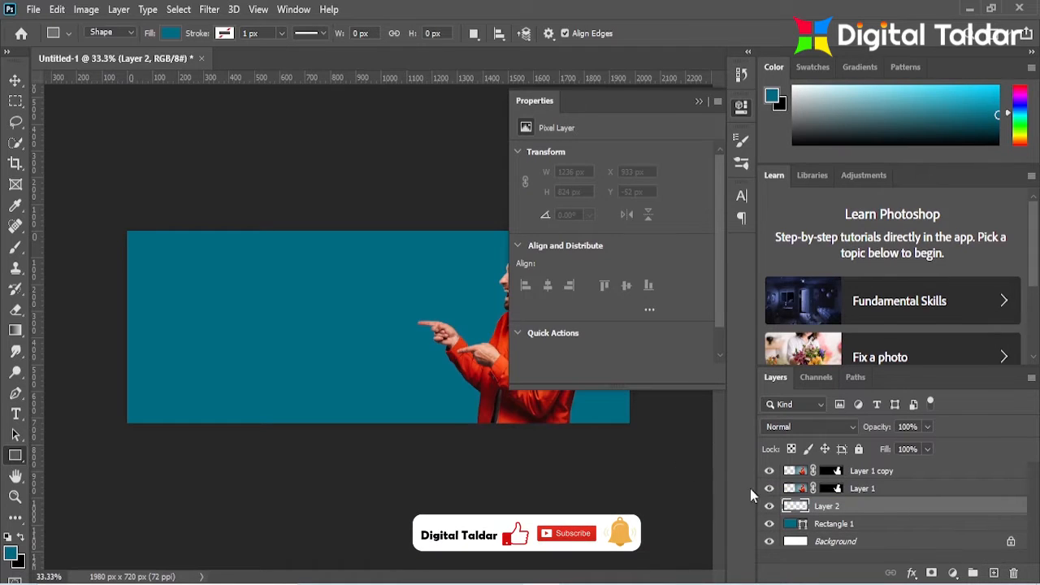
click(699, 101)
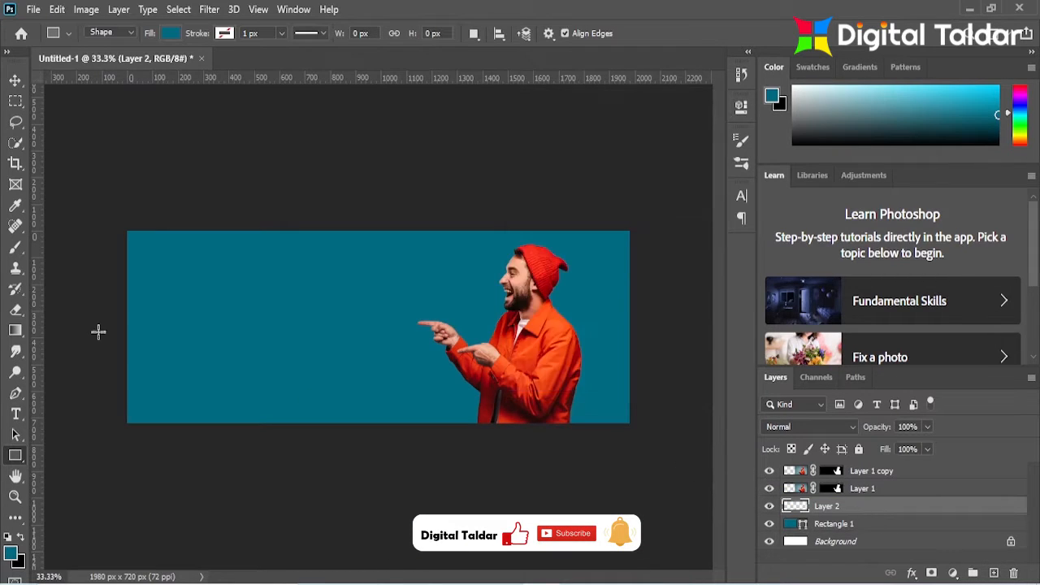
Step: Change the background rectangle's fill to a darker teal and make the empty layer above it active
click(10, 554)
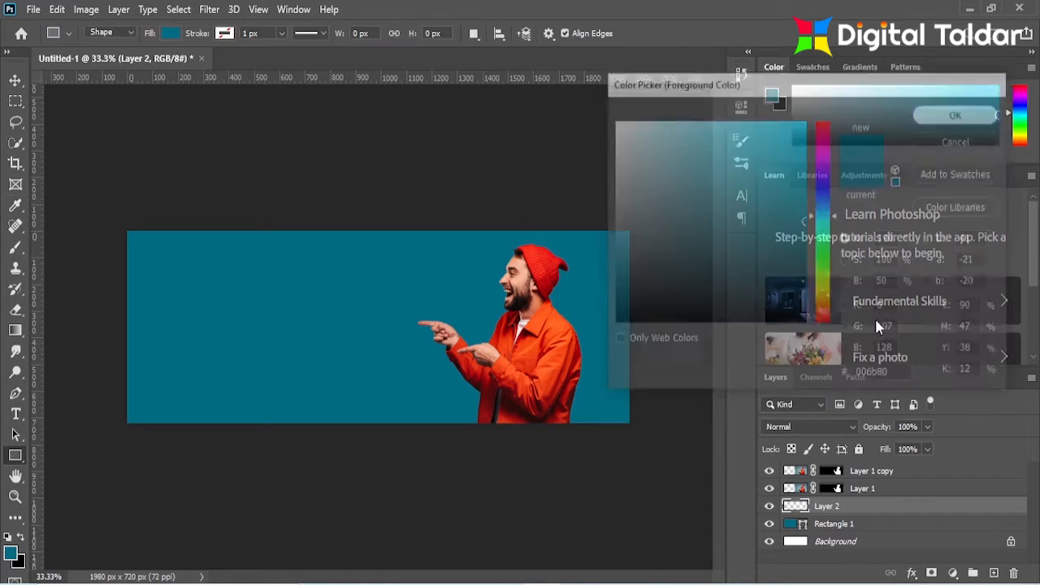
click(837, 524)
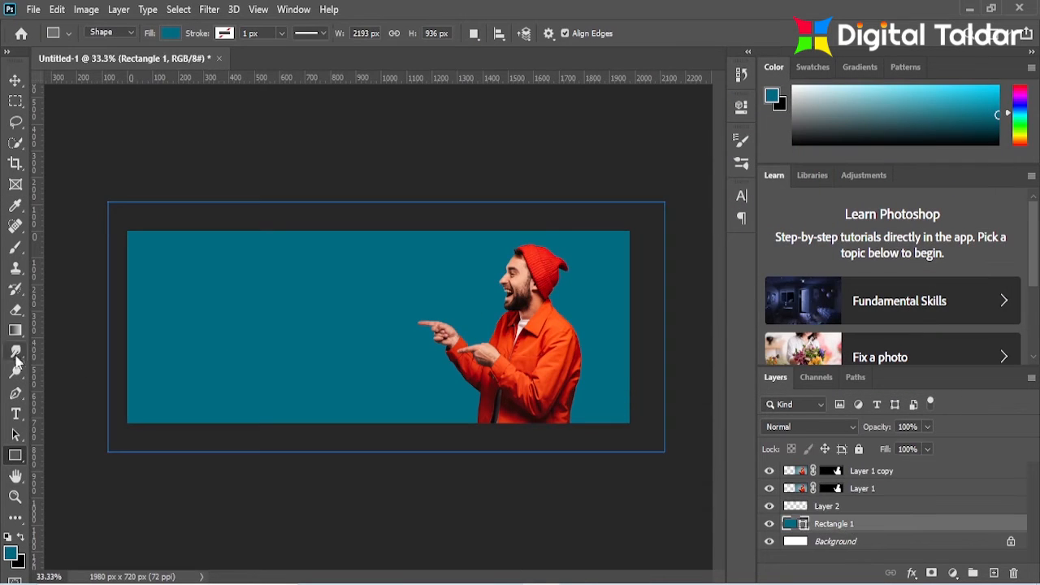
click(168, 33)
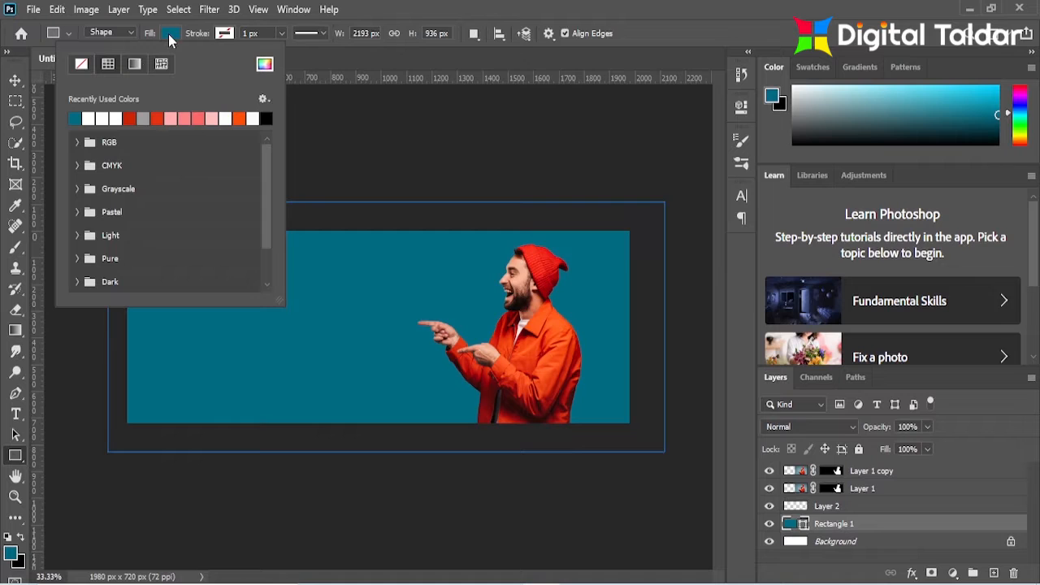
click(265, 64)
click(802, 234)
click(958, 113)
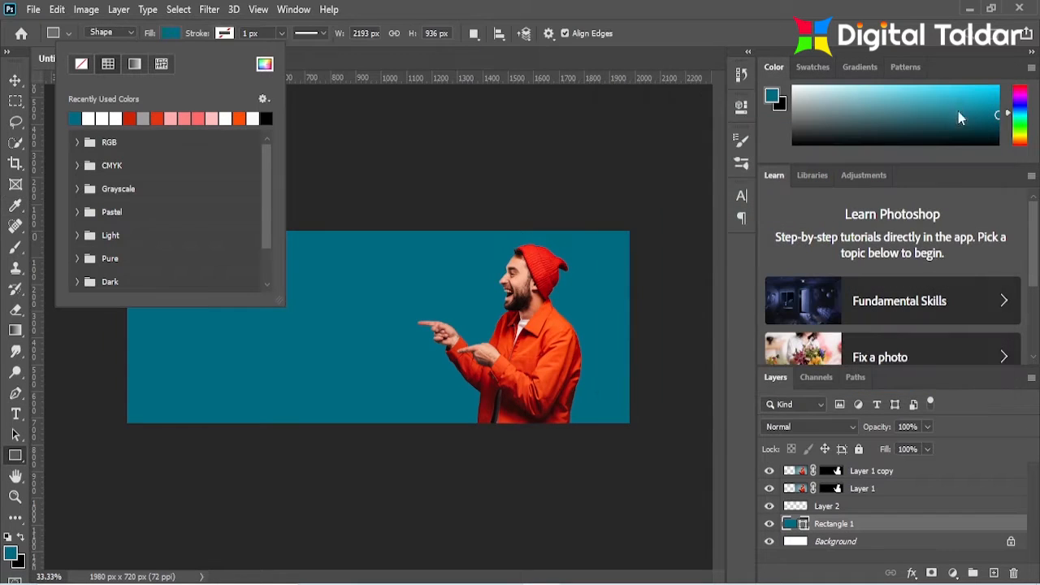
click(871, 507)
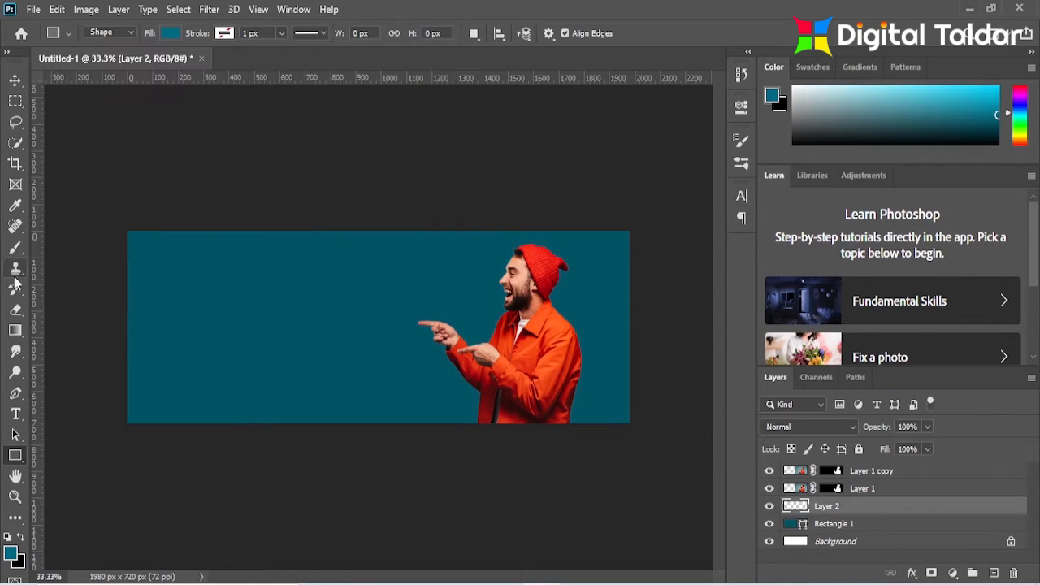
Step: Paint a soft teal glow over the middle of the banner on Layer 2 with a 2165 px brush
click(15, 247)
click(110, 33)
drag(173, 90, 175, 85)
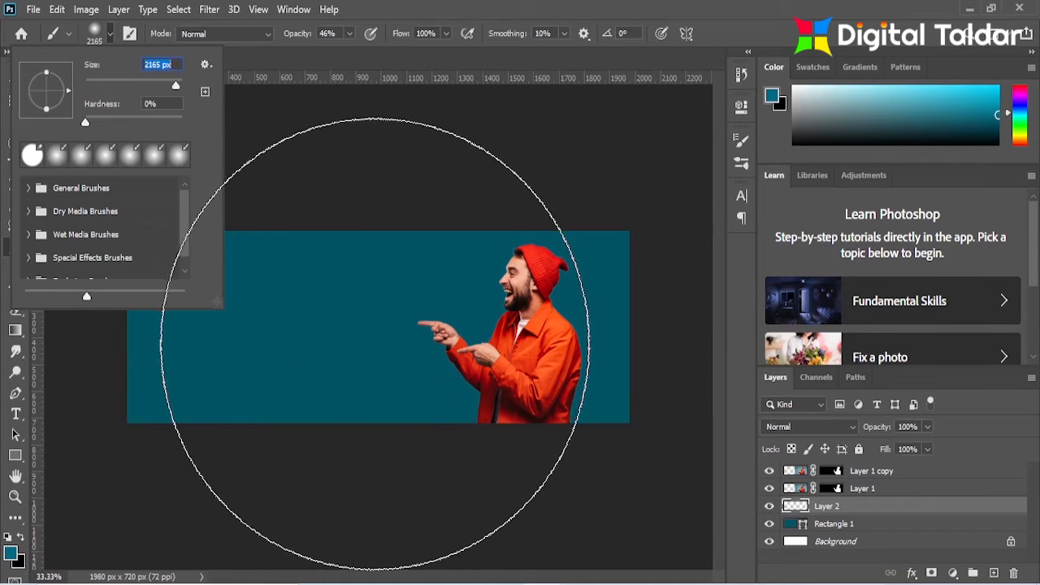
click(377, 343)
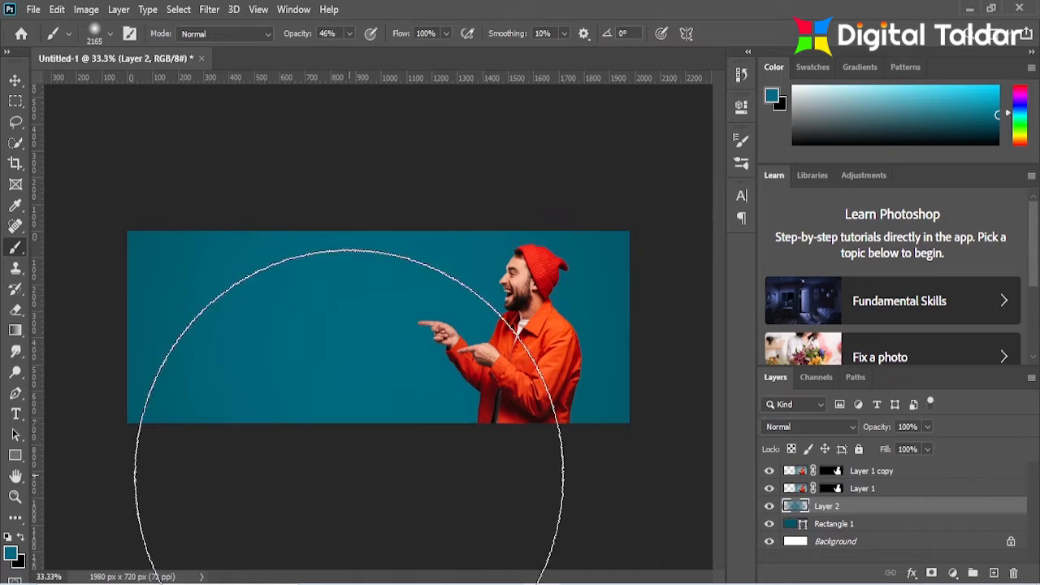
Step: Brighten the glow on Layer 2 with the brush at 75% opacity, using the lighter teal 07849c
click(347, 33)
drag(349, 51, 372, 51)
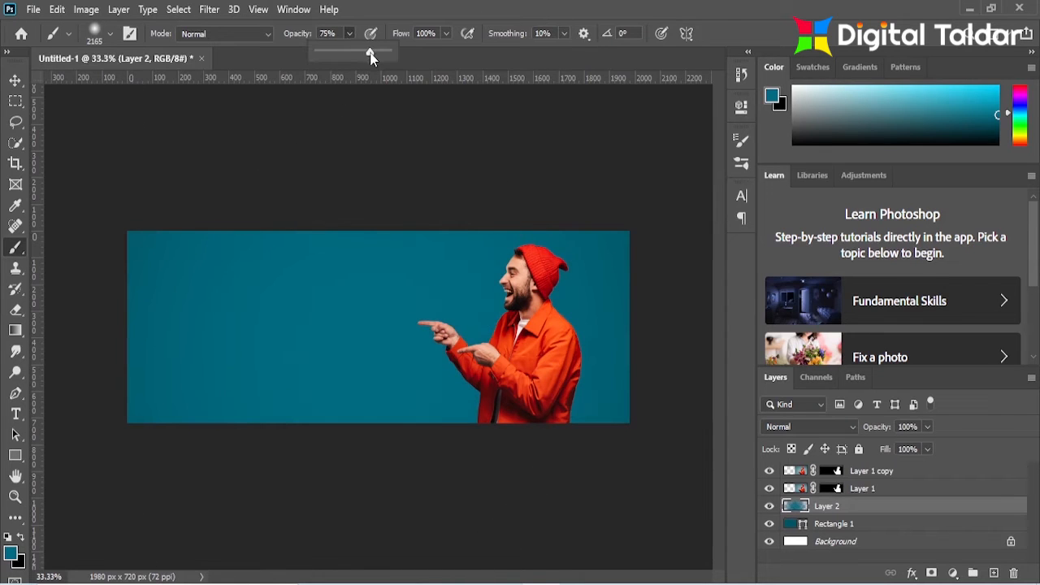
click(12, 553)
click(798, 199)
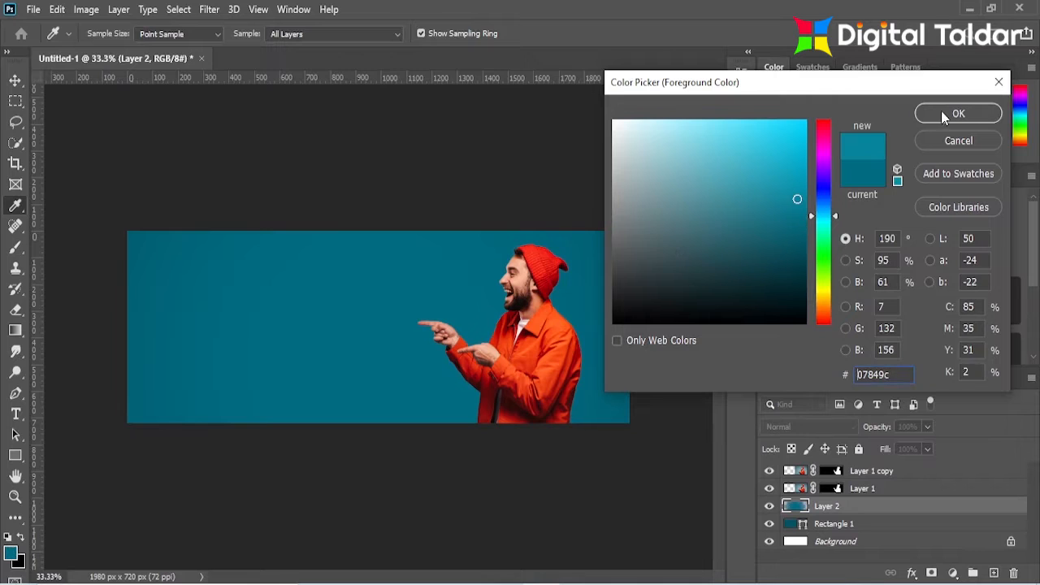
click(959, 113)
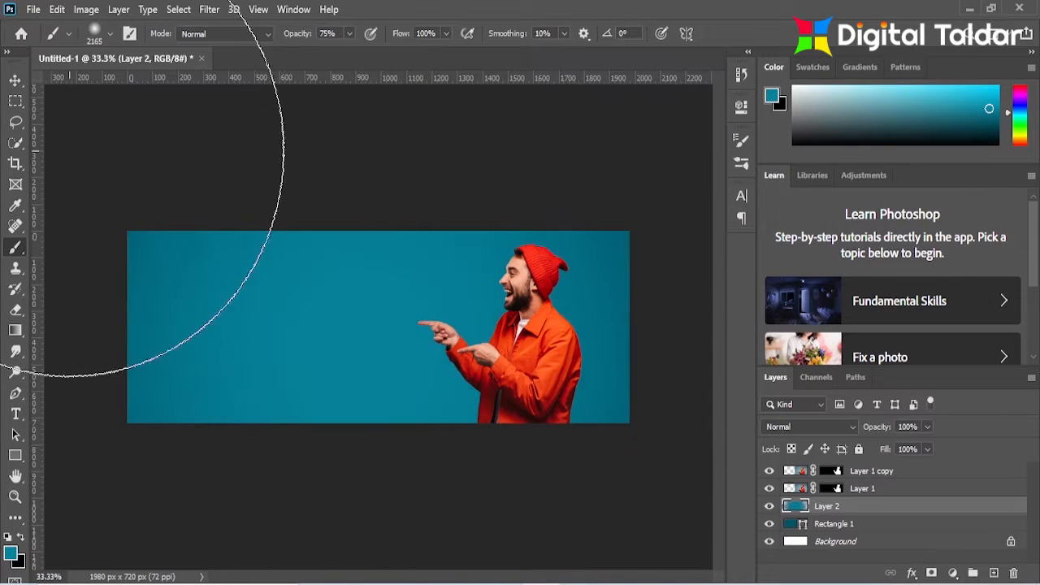
click(16, 80)
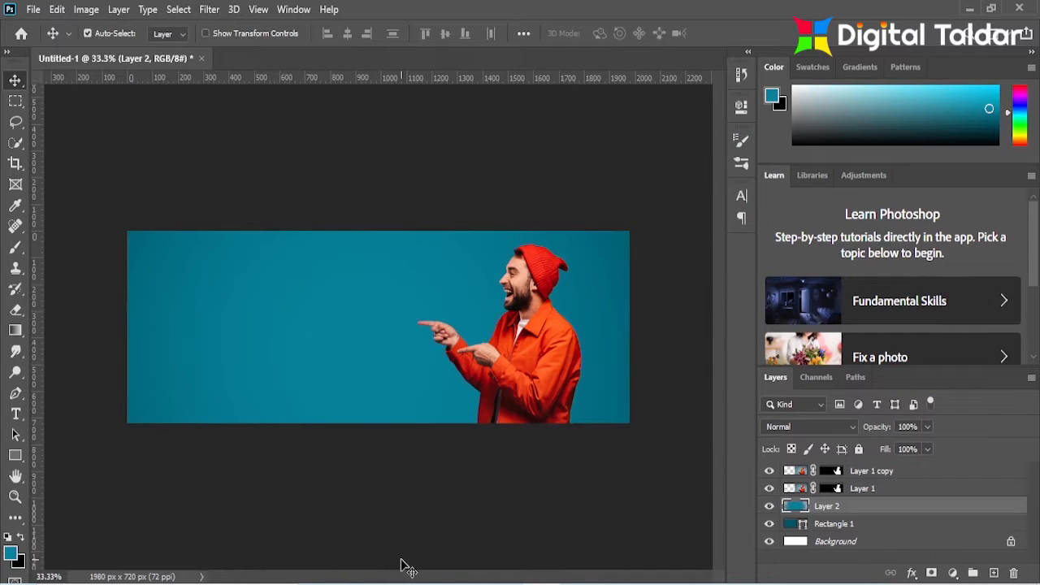
click(769, 471)
click(830, 489)
click(789, 488)
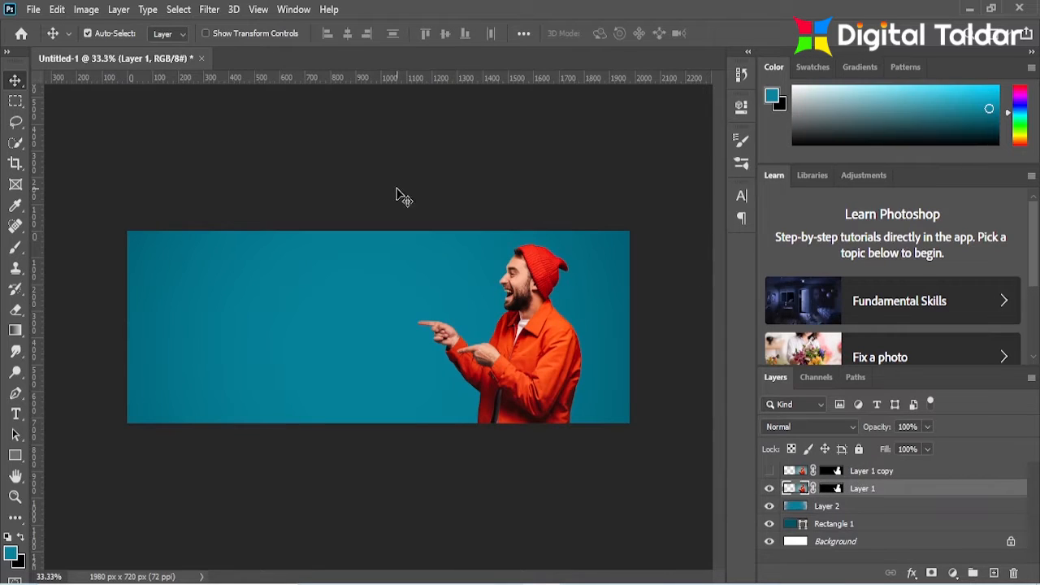
click(209, 9)
mouse_move(267, 297)
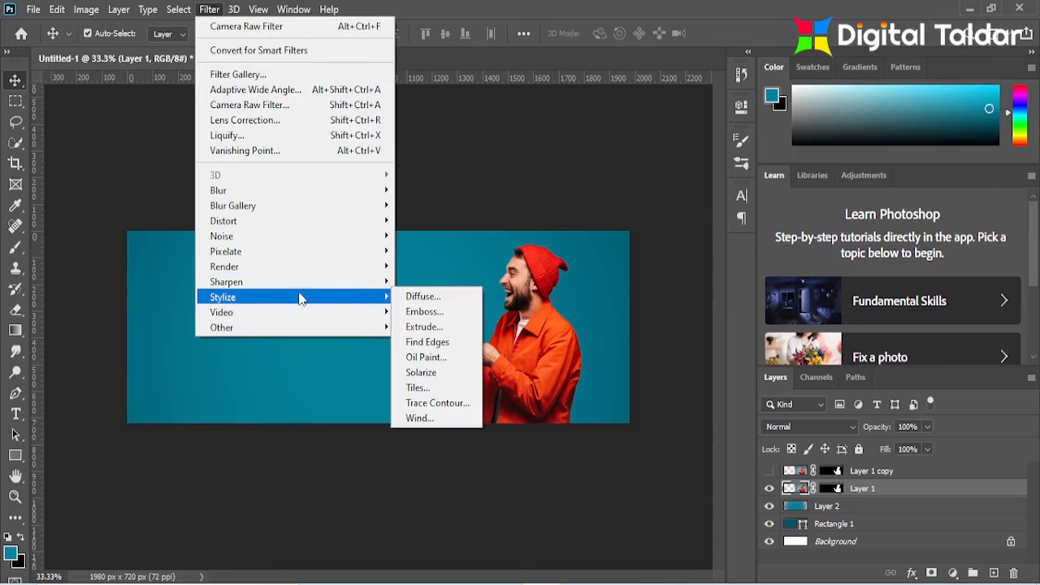
click(431, 328)
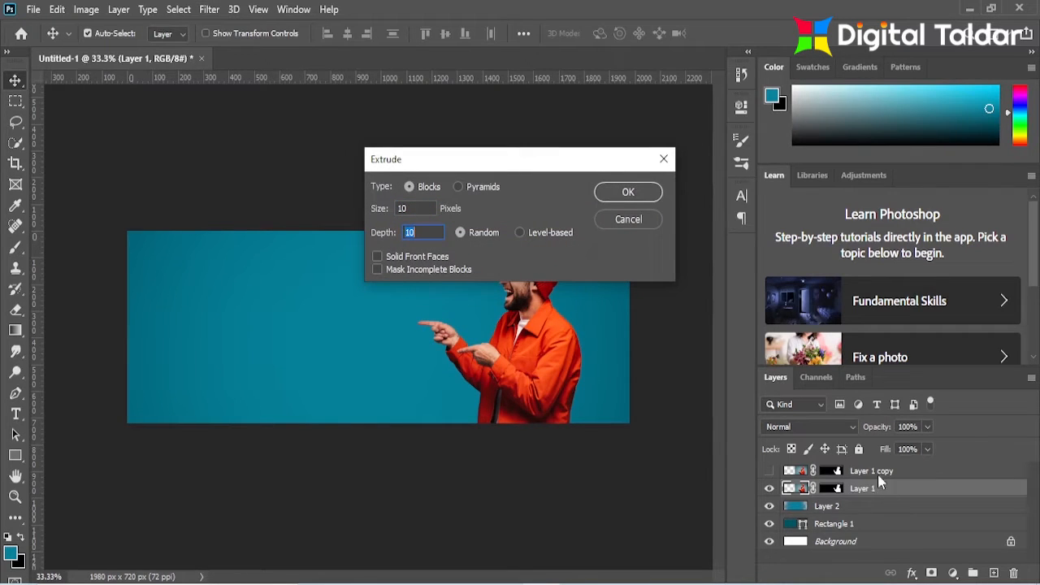
click(624, 223)
Step: Delete Layer 1 copy and stamp all visible layers into a new layer at the top of the stack
click(861, 475)
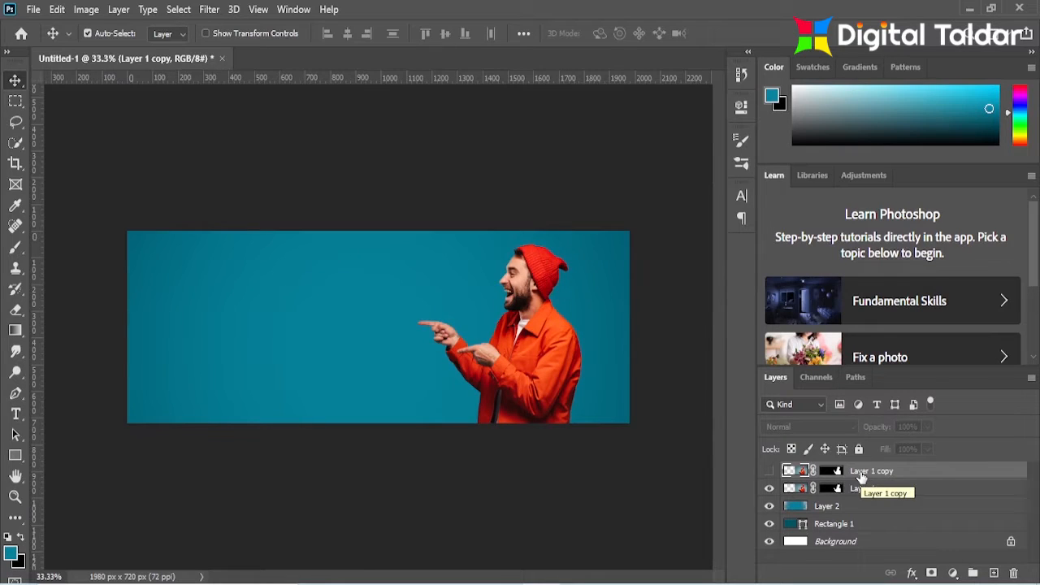
key(Delete)
key(ctrl+shift+alt+e)
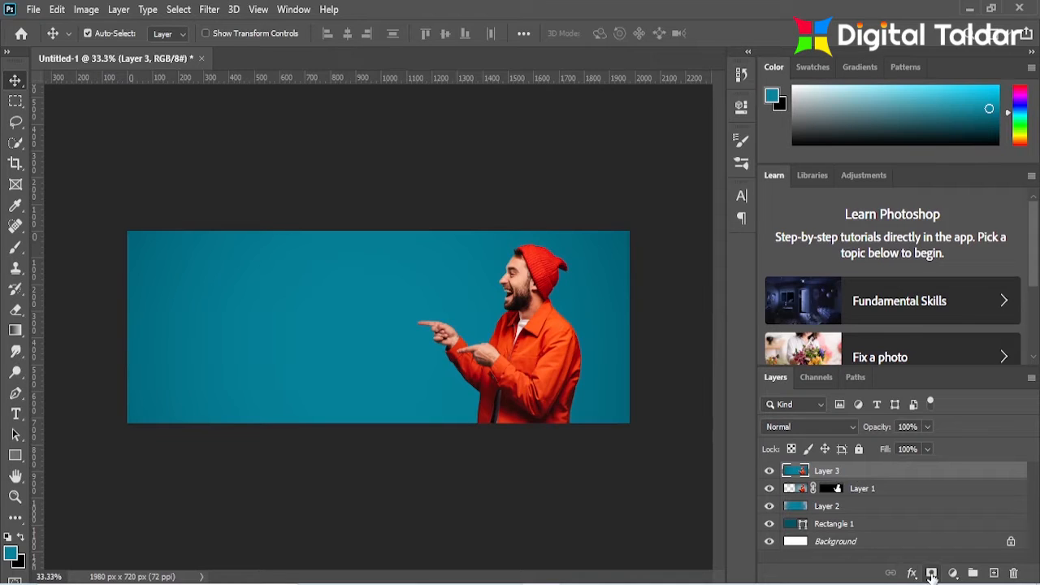
click(932, 573)
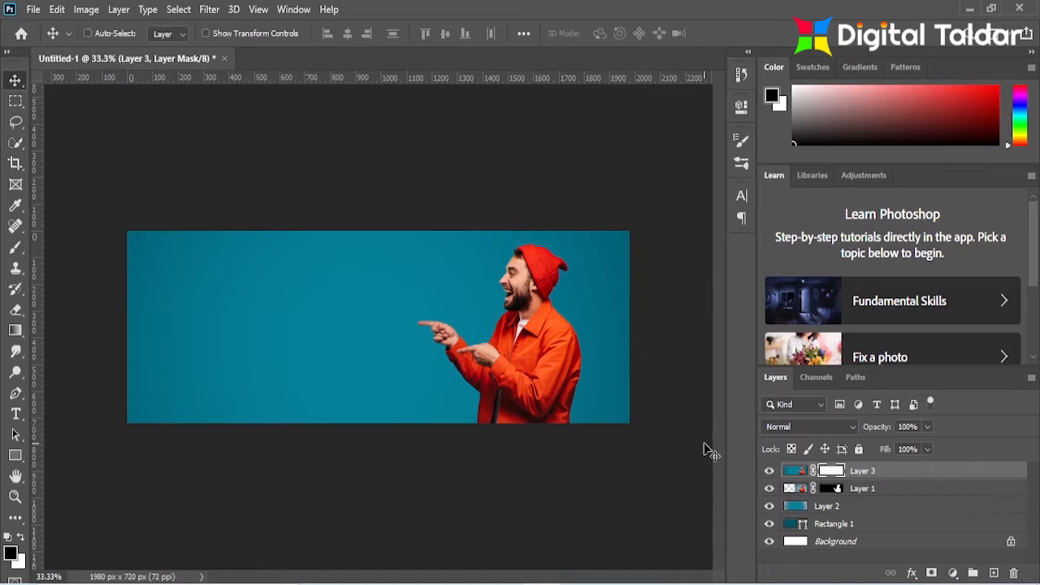
key(ctrl+z)
Step: Apply the Extrude filter to the stamped layer with Blocks, a size of 10 pixels and a random depth of 10
click(210, 9)
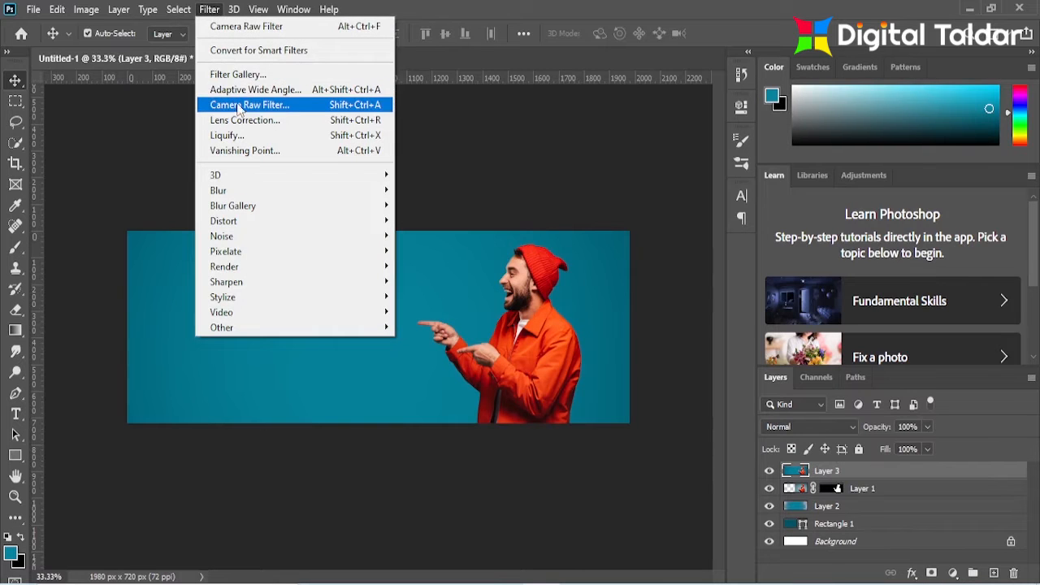
mouse_move(292, 299)
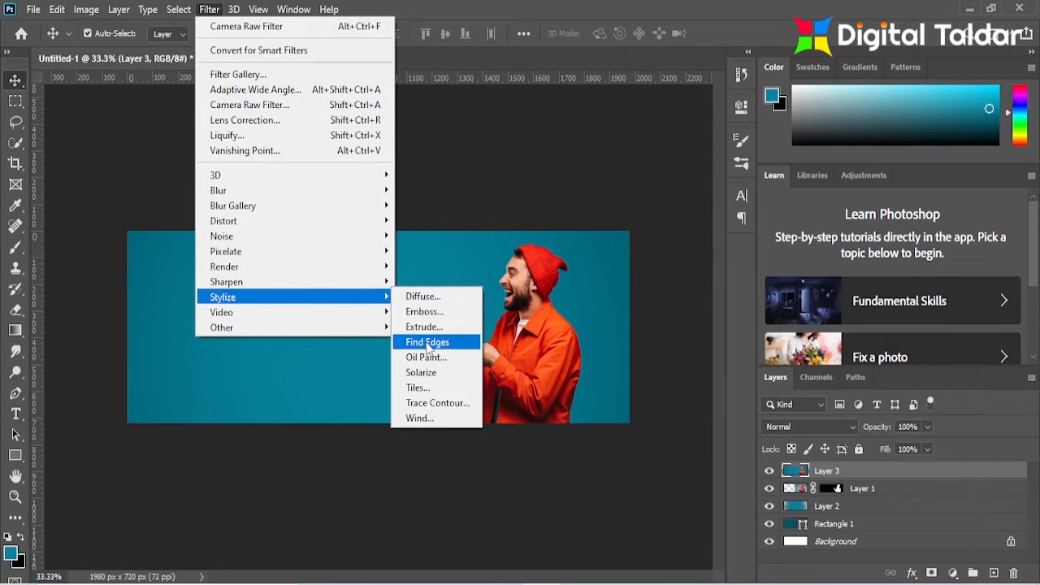
click(426, 328)
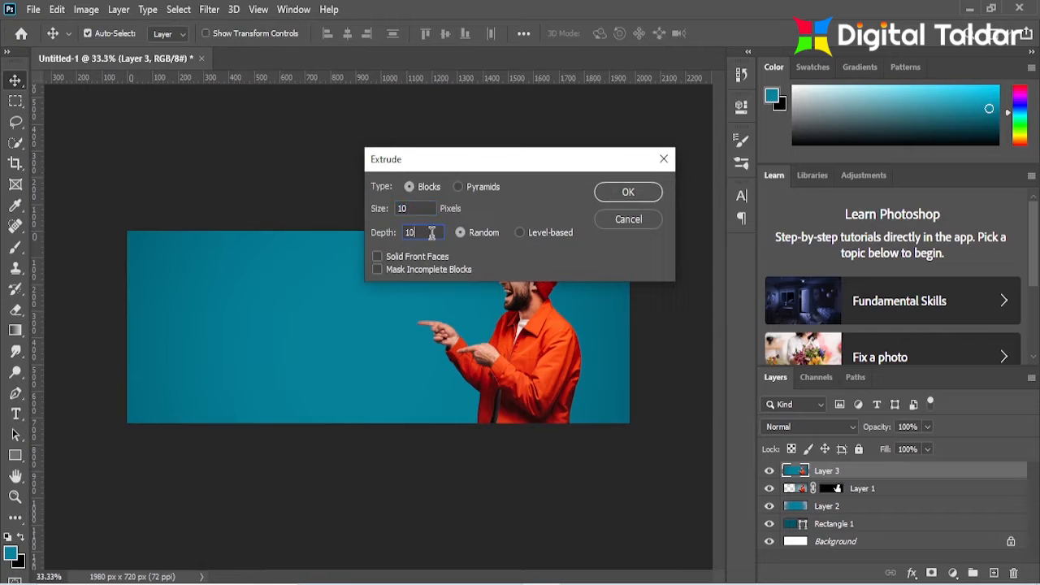
click(625, 191)
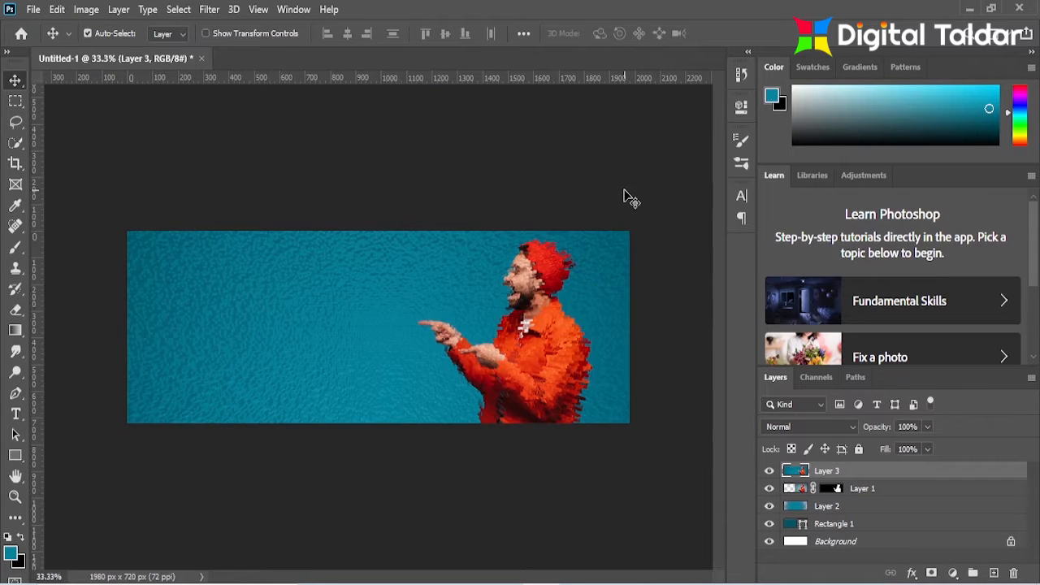
Step: Add a black layer mask to the extruded layer and prepare a 187 px brush with white as the foreground colour
click(932, 575)
key(ctrl+i)
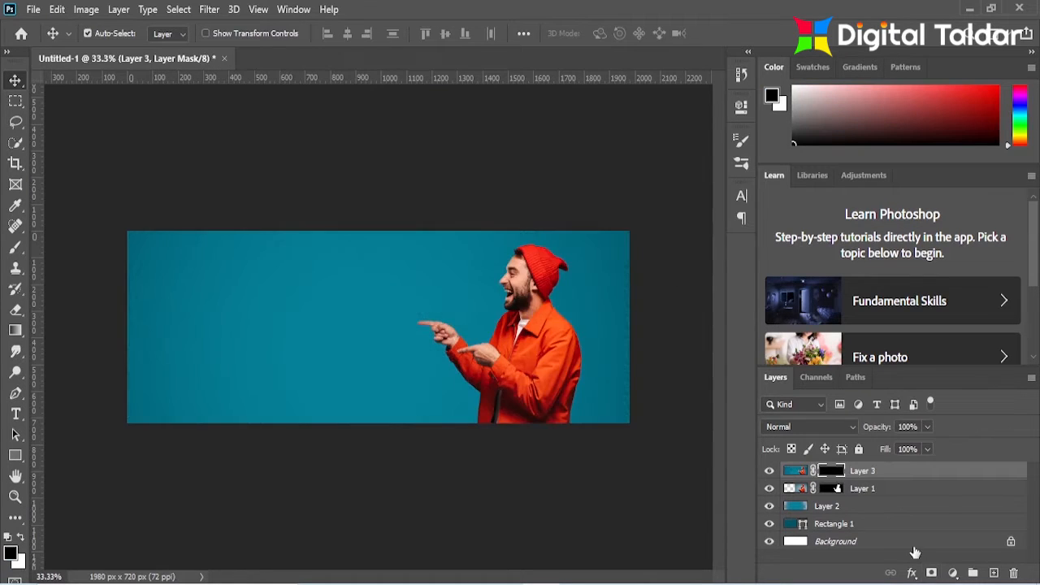
click(16, 247)
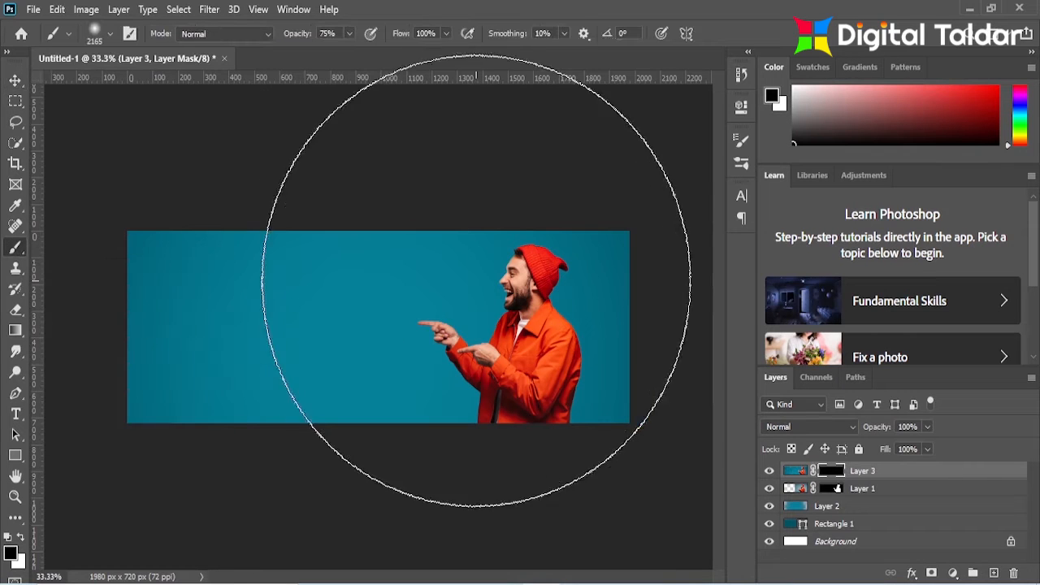
click(104, 33)
drag(173, 91, 105, 82)
key(Return)
key(x)
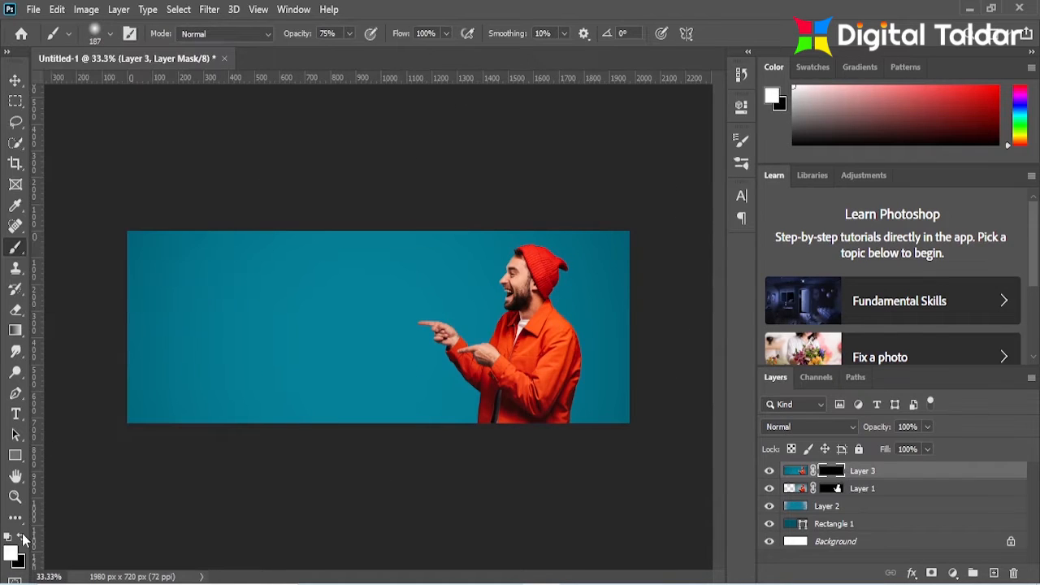
Step: Paint the mask white over the man's hat, back and the background behind him to reveal the blocks, raising brush opacity to 100%
click(114, 36)
click(528, 227)
mouse_move(534, 235)
mouse_down()
mouse_move(573, 257)
mouse_move(561, 262)
mouse_move(560, 284)
mouse_move(589, 352)
mouse_move(589, 414)
mouse_move(568, 342)
mouse_move(551, 325)
mouse_move(539, 234)
mouse_move(524, 235)
mouse_move(570, 252)
mouse_move(570, 281)
mouse_up()
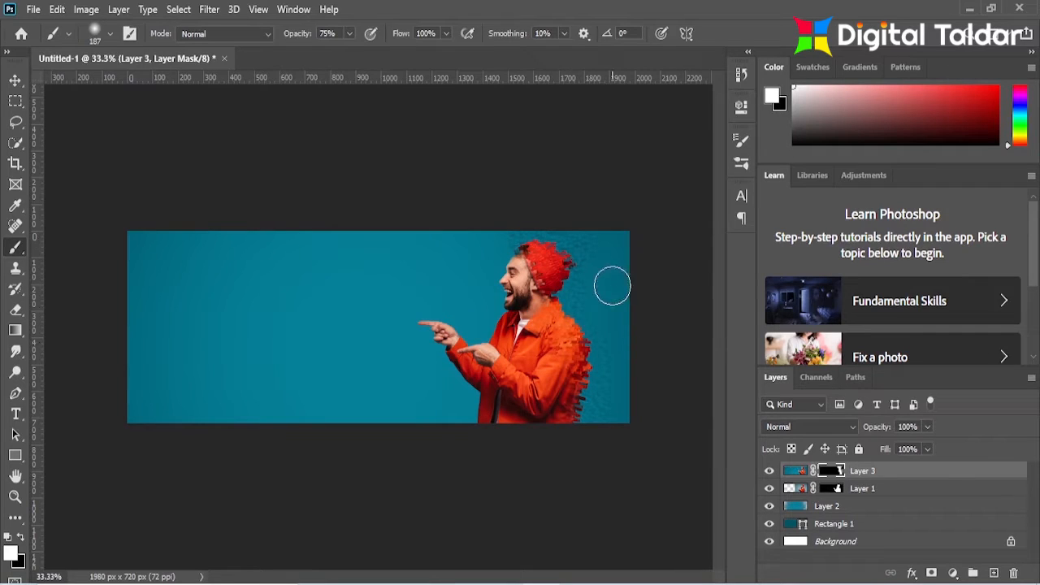
mouse_move(618, 395)
mouse_down()
mouse_move(588, 316)
mouse_move(550, 304)
mouse_move(580, 274)
mouse_move(540, 262)
mouse_move(572, 248)
mouse_up()
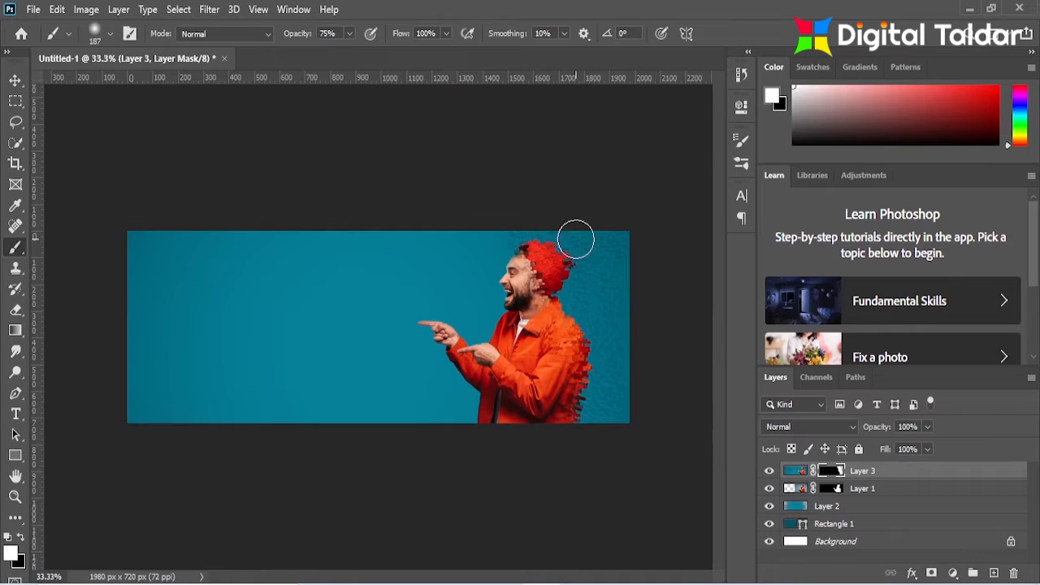
drag(349, 34, 366, 52)
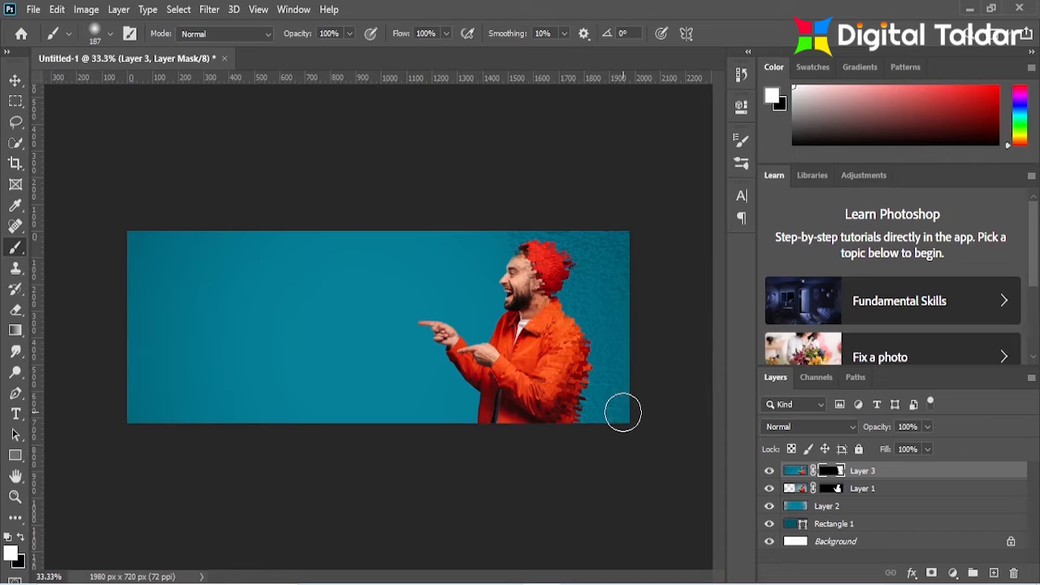
click(19, 537)
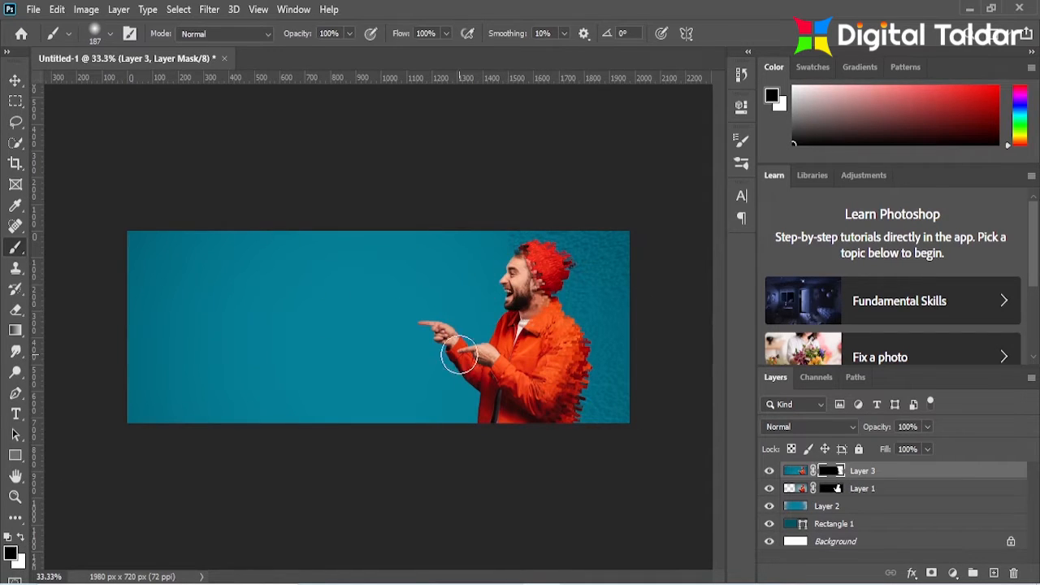
click(15, 81)
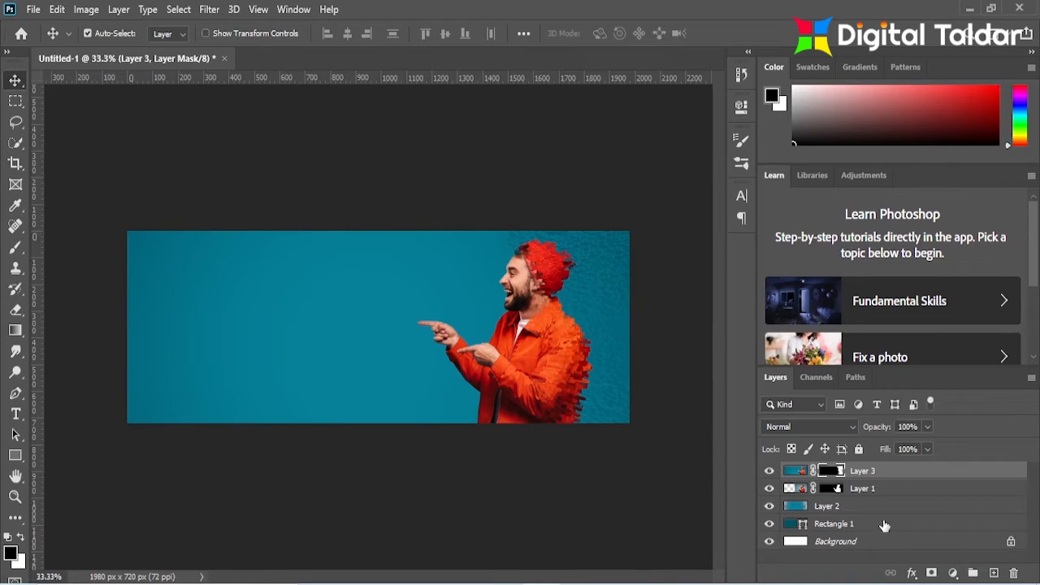
Step: Set the extruded layer's gray Blend If range for This Layer to 0–223 in its blending options
right_click(872, 471)
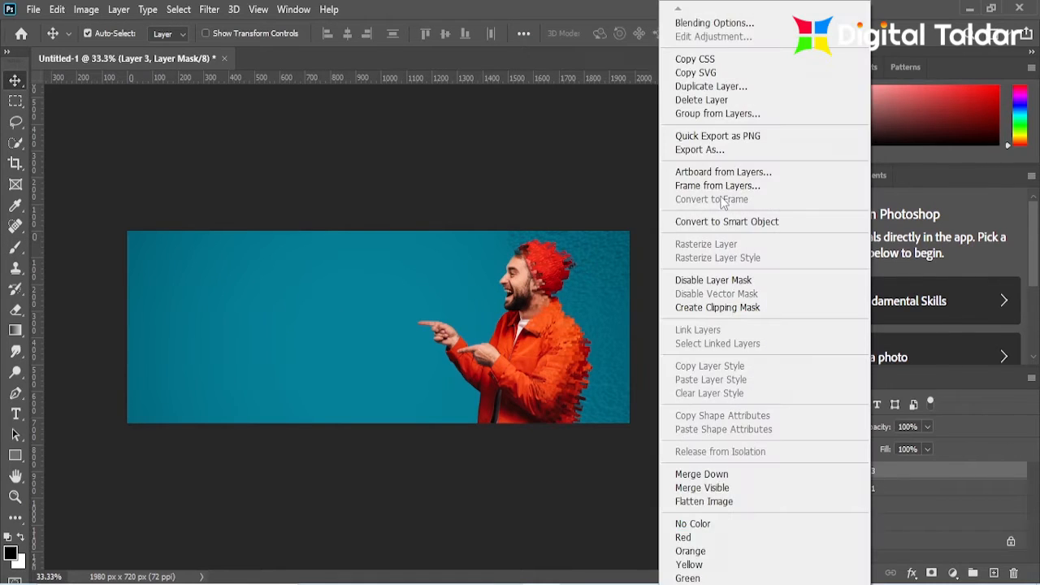
click(694, 22)
drag(666, 143, 816, 105)
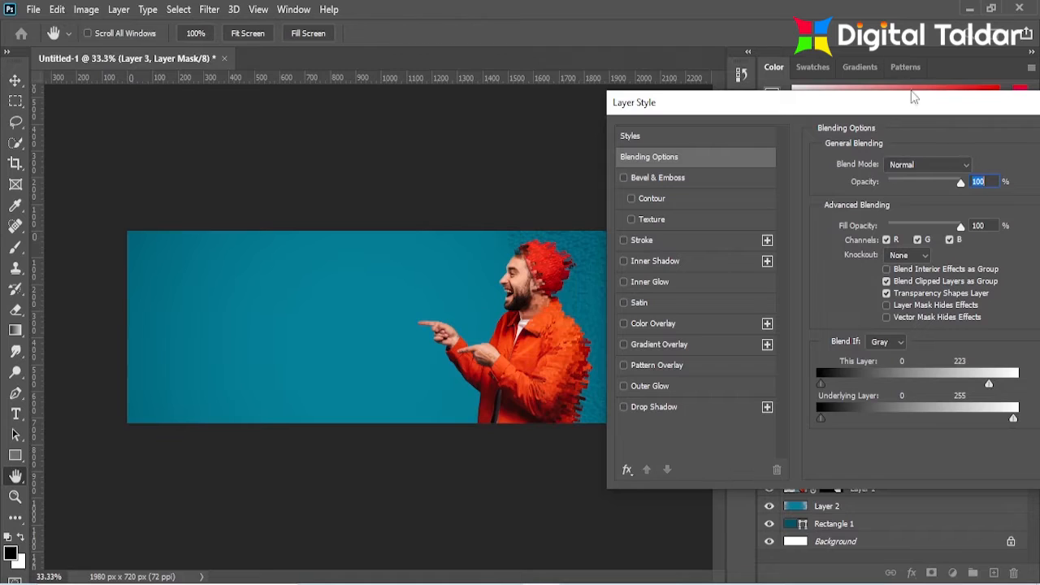
drag(813, 102, 716, 108)
click(1016, 158)
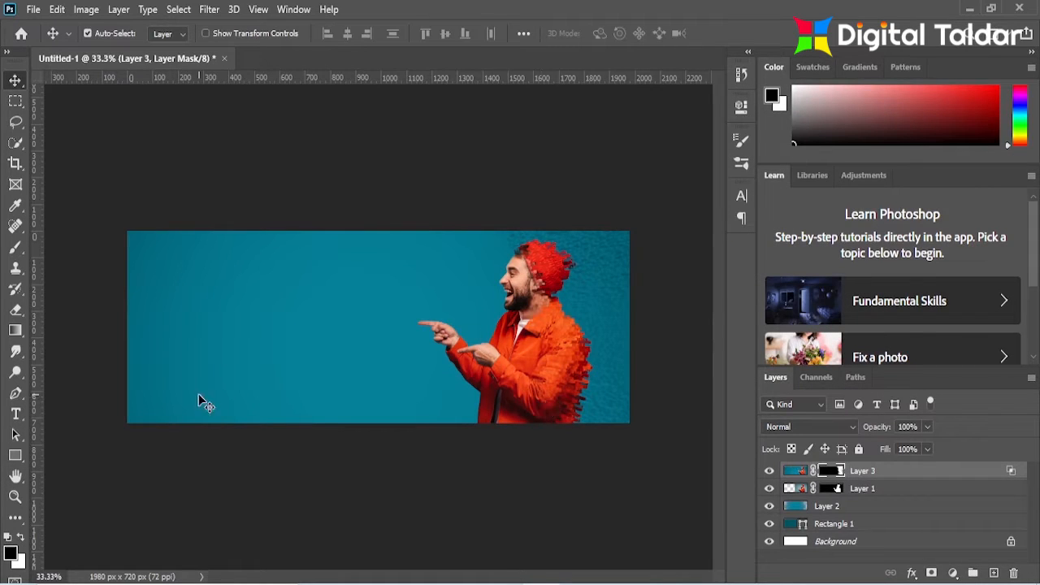
Step: Add the Arial Bold text "SPECIAL" on the empty teal area beside the man and colour it white (ffffff)
click(15, 414)
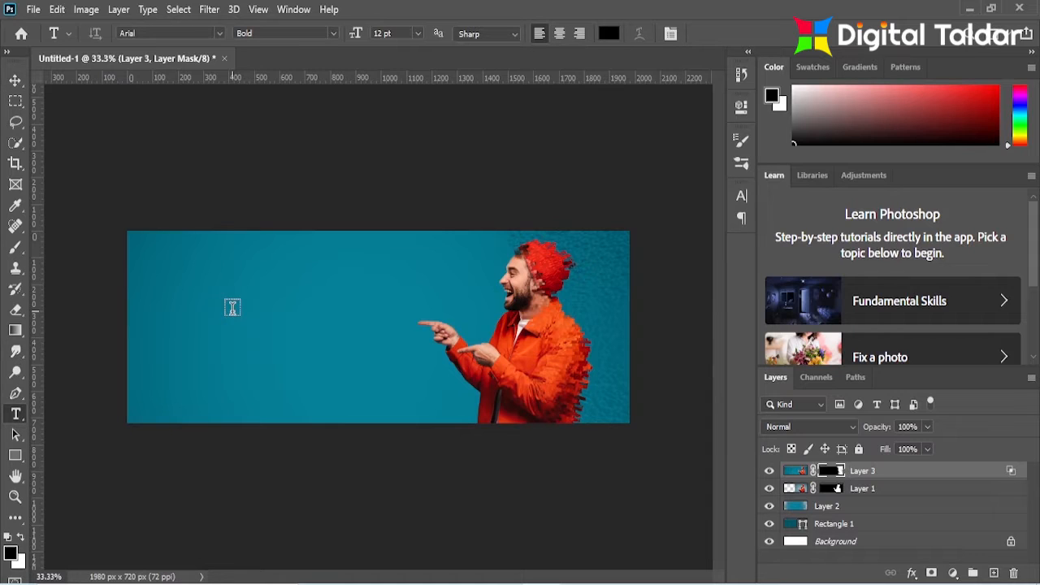
click(233, 309)
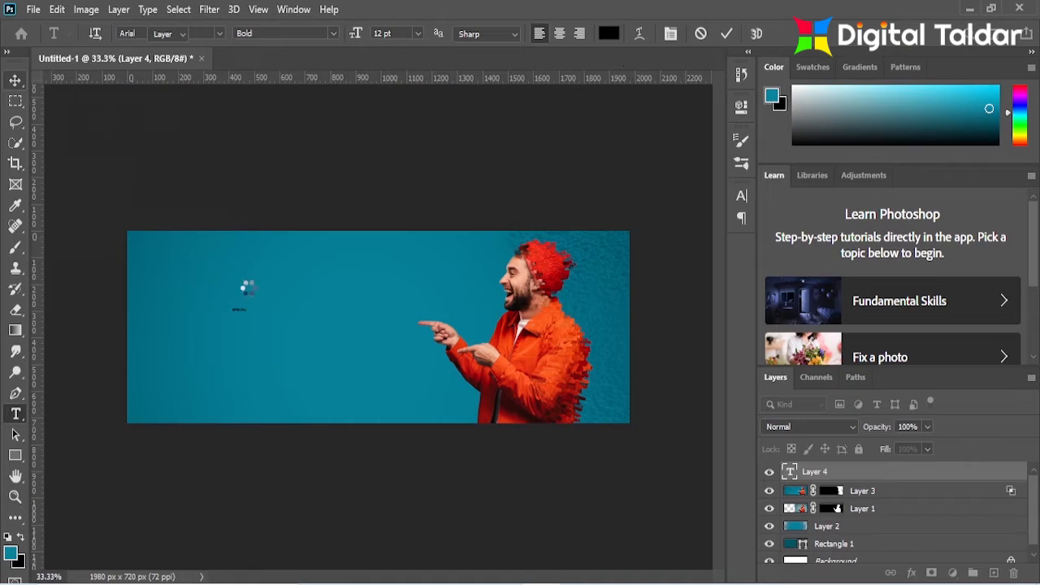
click(15, 80)
click(741, 196)
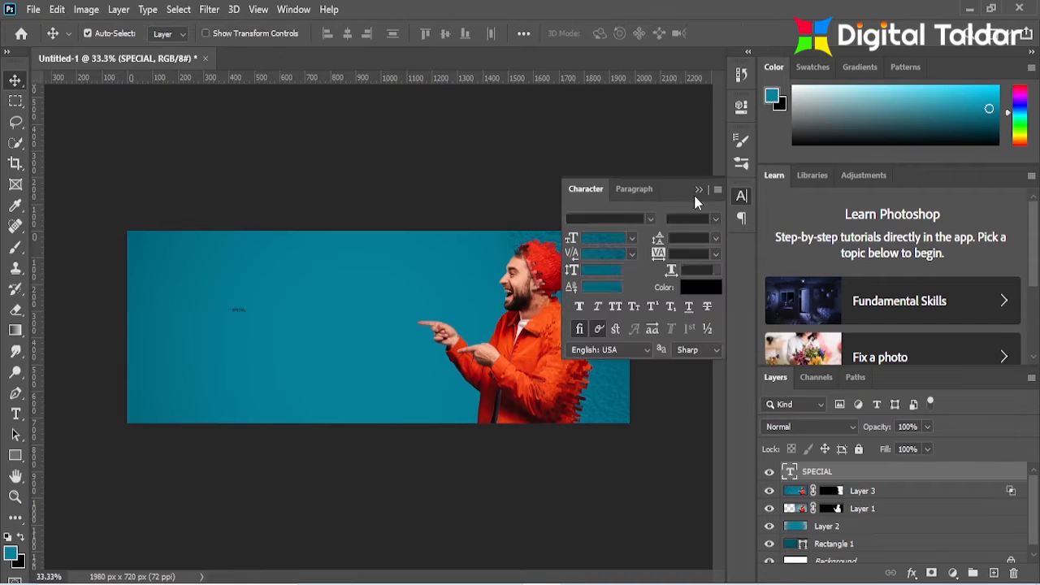
click(692, 291)
text(ffffff)
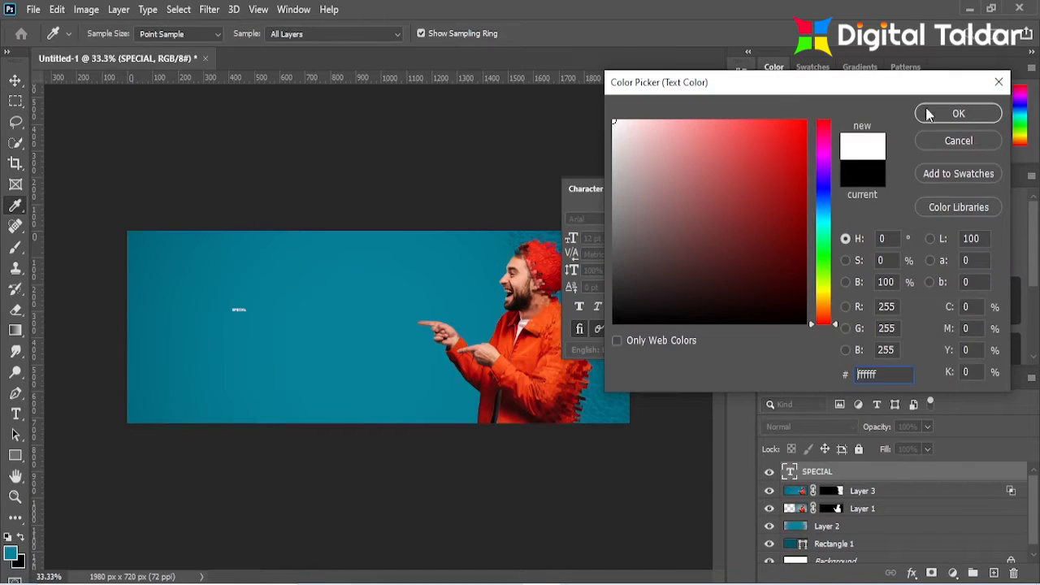
click(955, 111)
click(226, 162)
Step: Enlarge the SPECIAL text to about 68 pt and move it up towards the banner's upper edge
key(ctrl+t)
drag(248, 310, 260, 276)
click(754, 34)
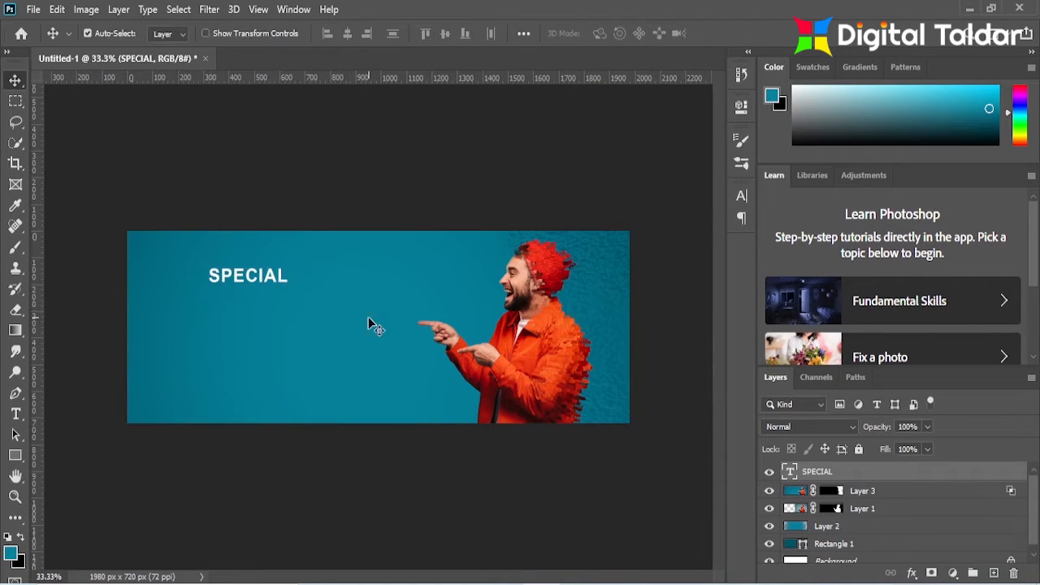
Step: Extend the heading text to read "SPECIAL OFFER"
click(16, 414)
click(277, 274)
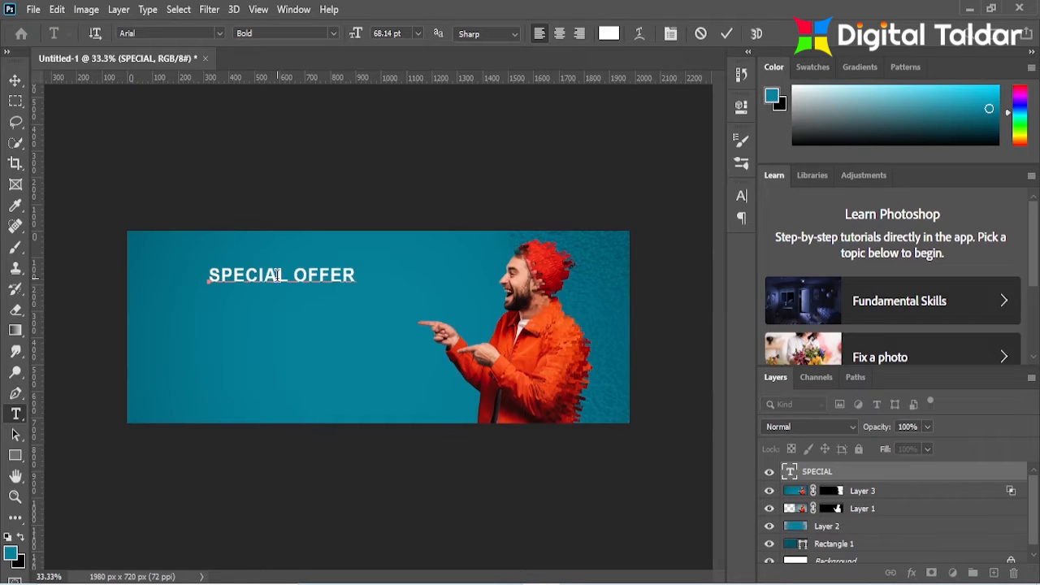
click(726, 33)
click(16, 79)
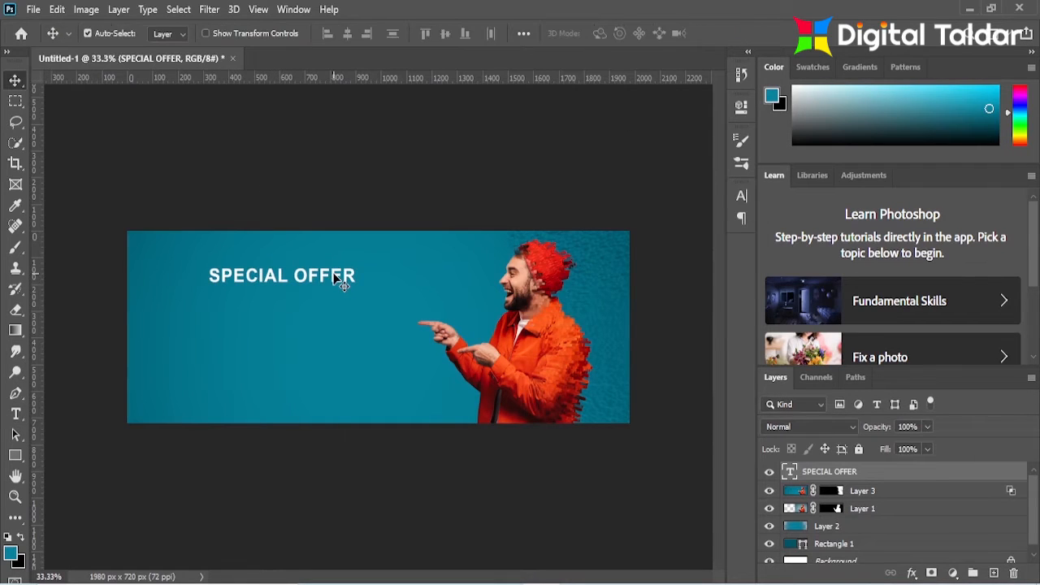
Step: Duplicate the SPECIAL OFFER heading directly below itself and change the copy's text to "CYBER"
drag(333, 277, 334, 301)
key(t)
triple_click(291, 301)
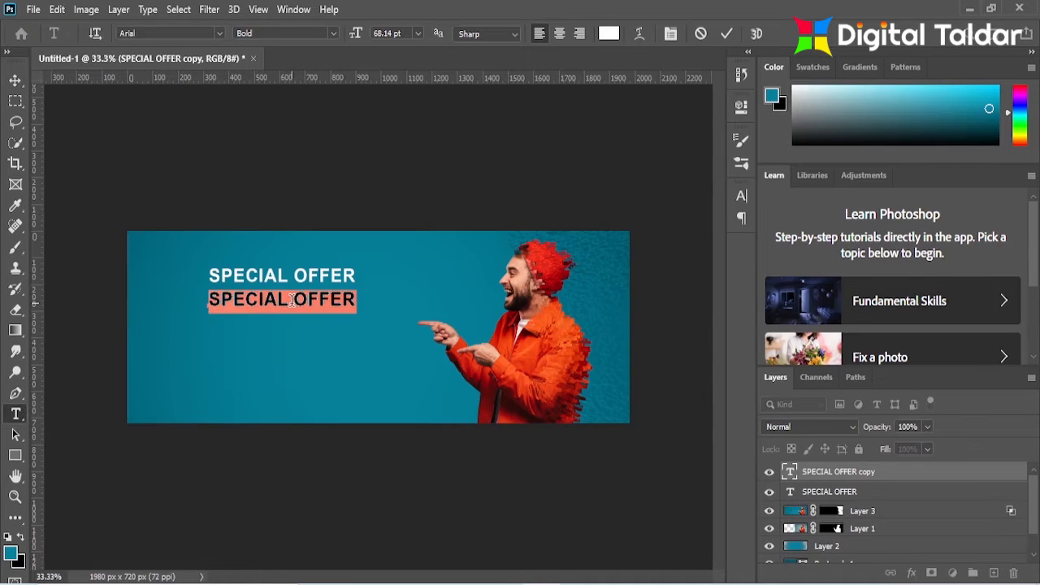
text(C)
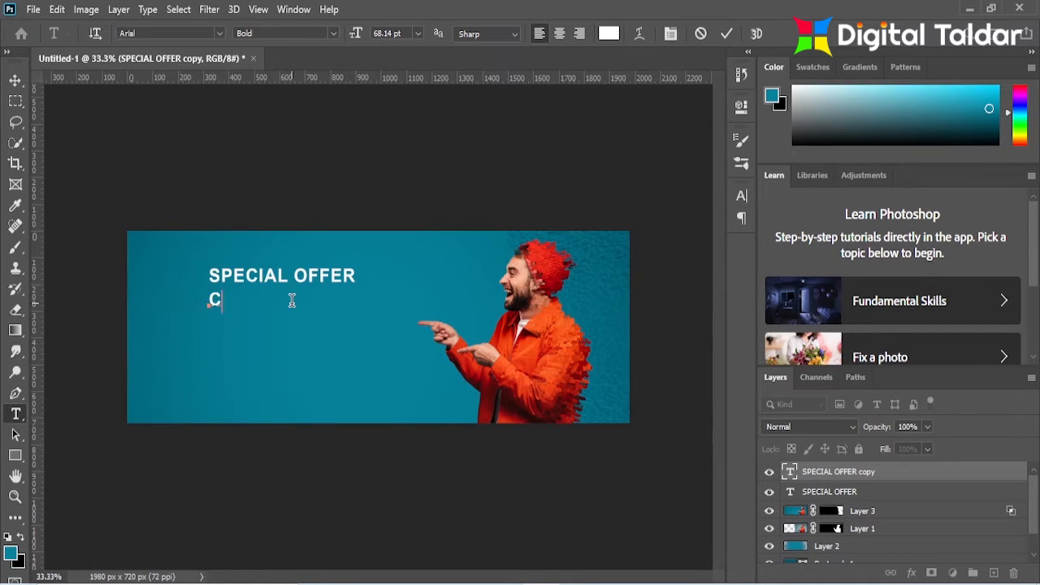
click(15, 80)
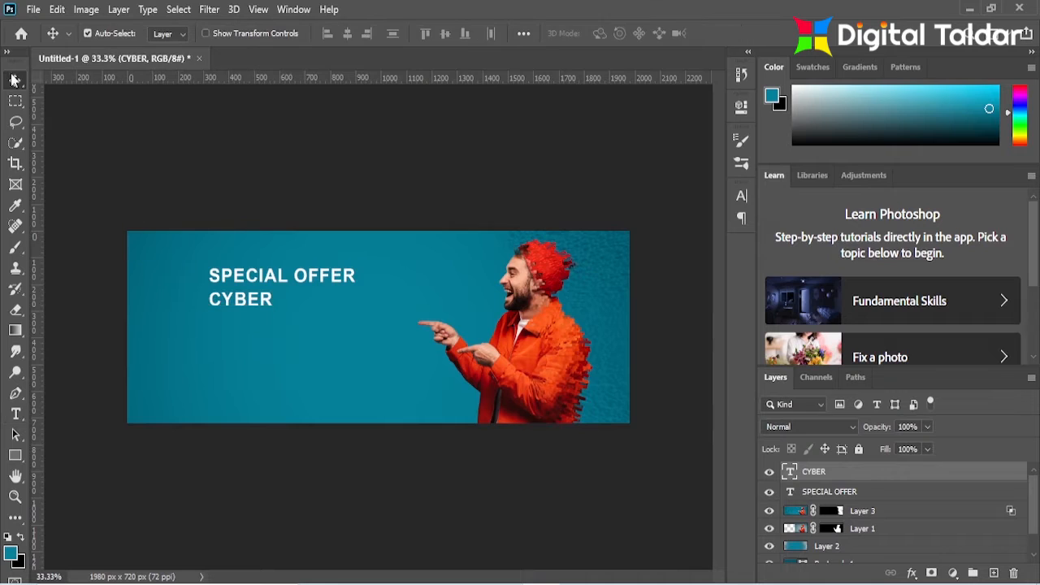
Step: Set the CYBER text in the Magilio font and scale it up to about 228%
click(741, 196)
click(650, 220)
click(626, 283)
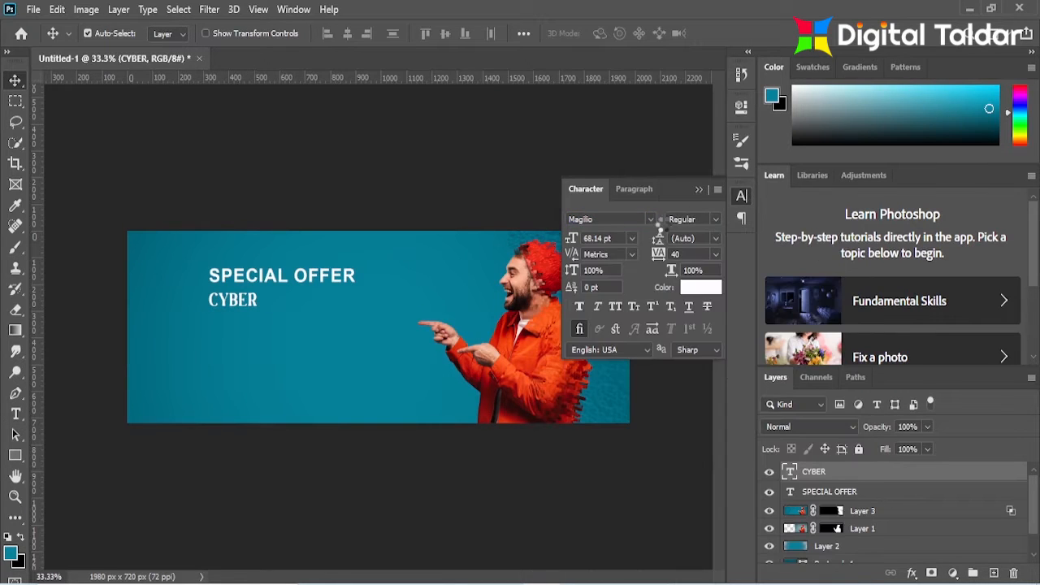
click(698, 188)
key(ctrl+t)
drag(259, 301, 318, 302)
key(Return)
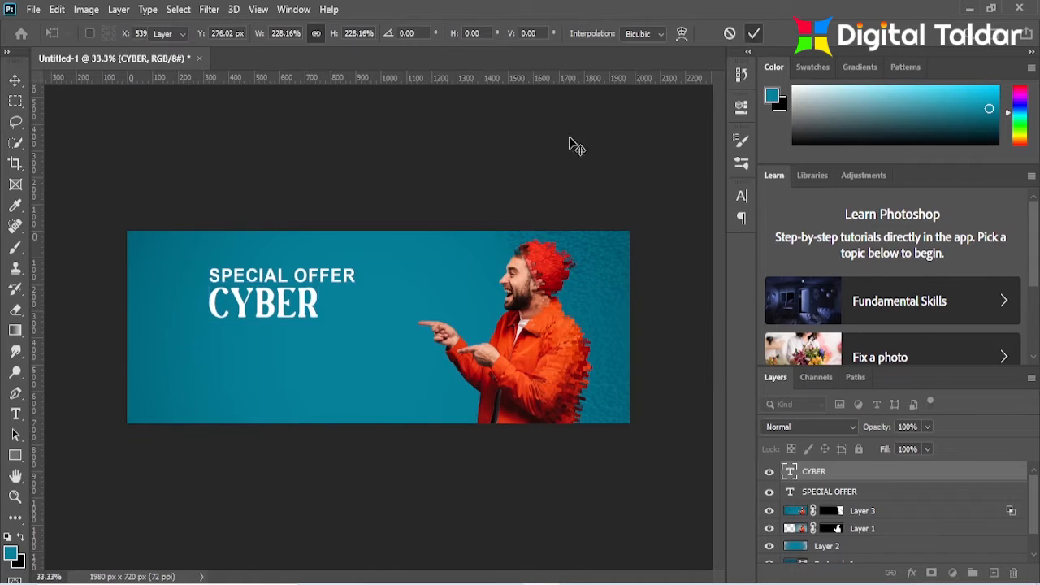
Step: Scale the SPECIAL OFFER heading down to about 51 pt so it matches the width of CYBER
click(281, 280)
key(ctrl+t)
drag(355, 275, 318, 277)
click(753, 33)
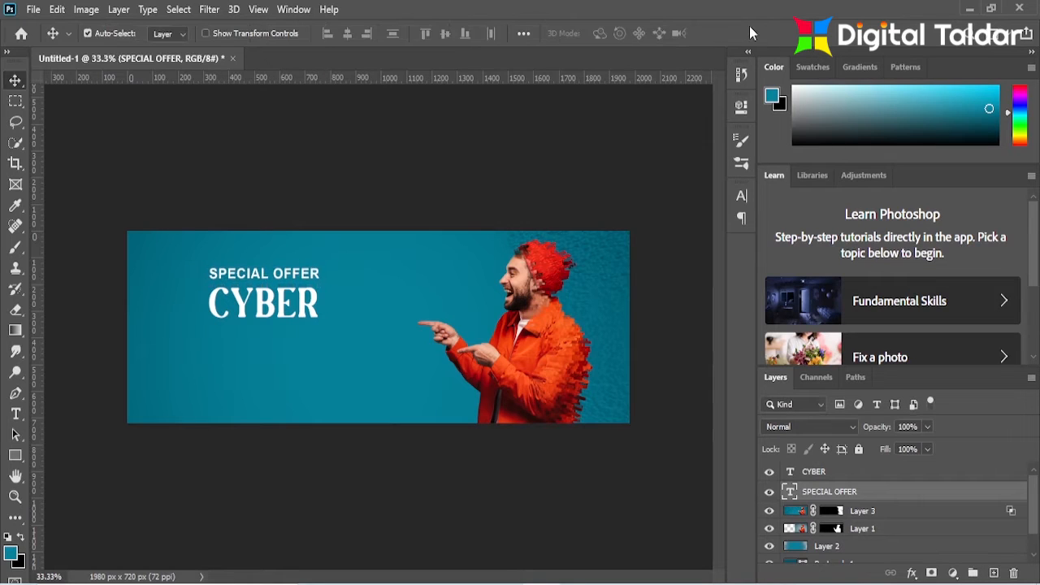
Step: Add the text "Sunday" below CYBER and set it in the Brush Script MT Italic font
key(t)
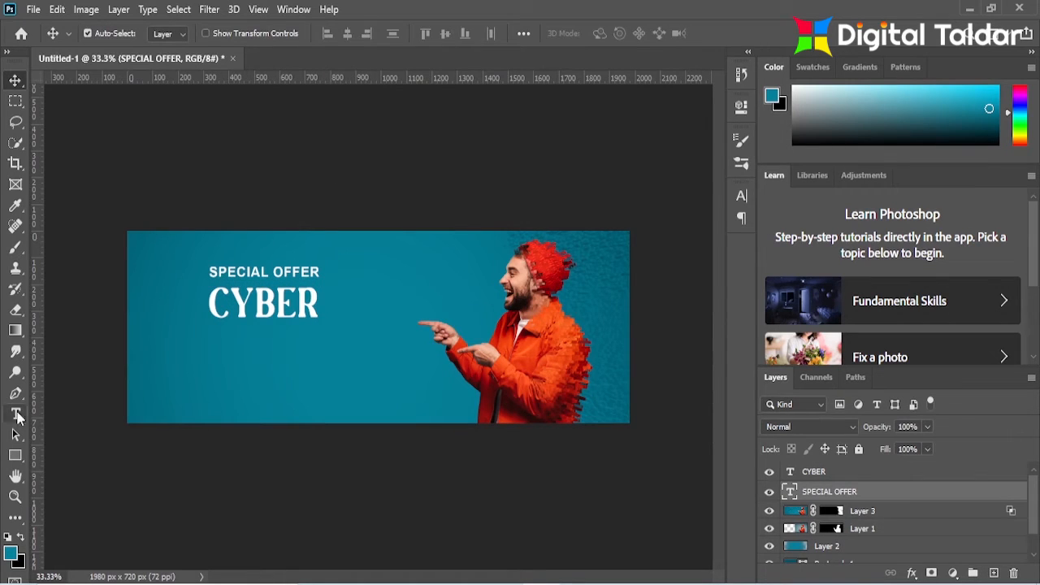
click(239, 358)
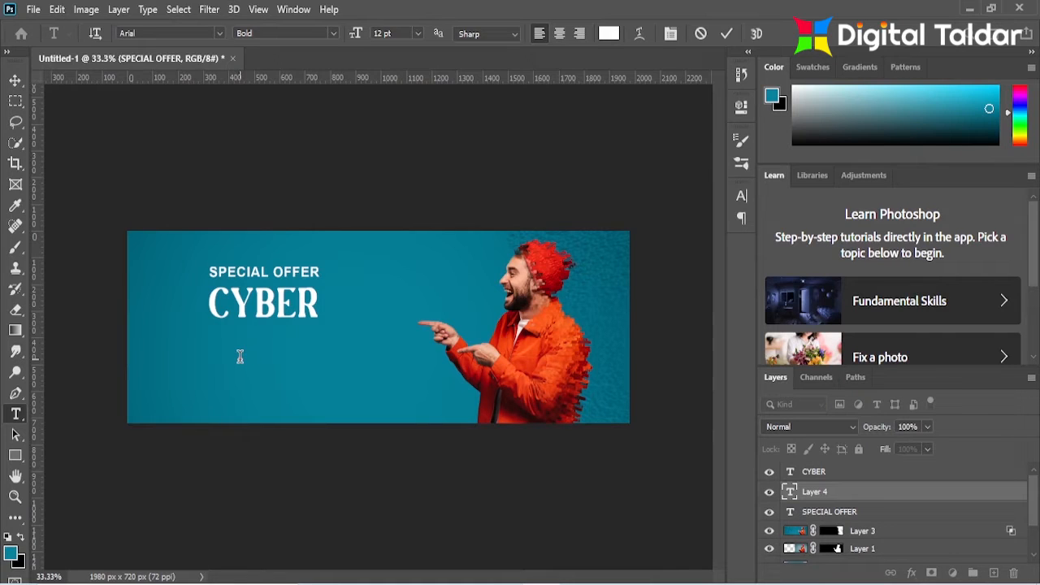
click(727, 36)
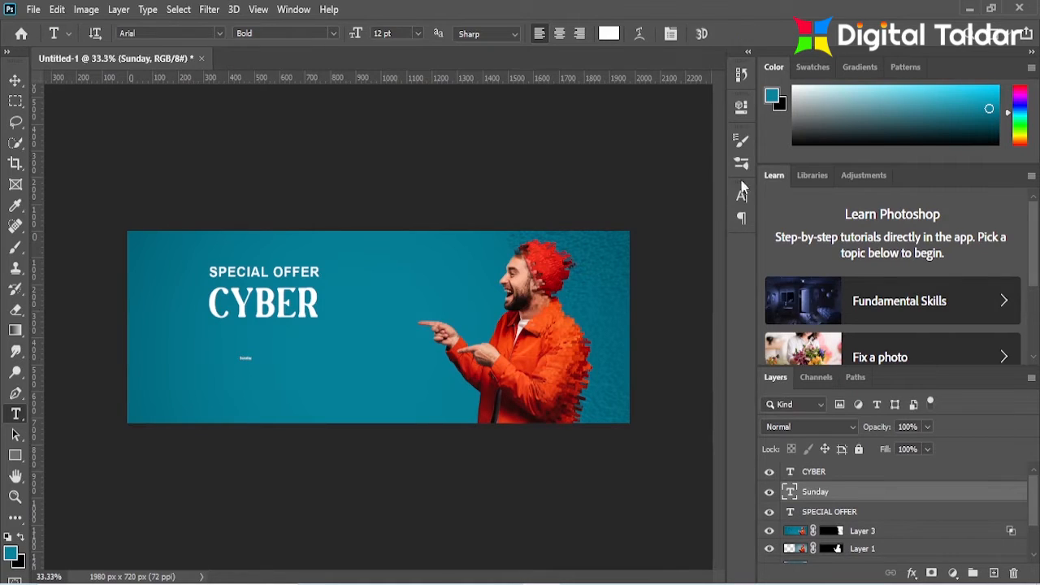
click(741, 196)
click(650, 218)
click(631, 299)
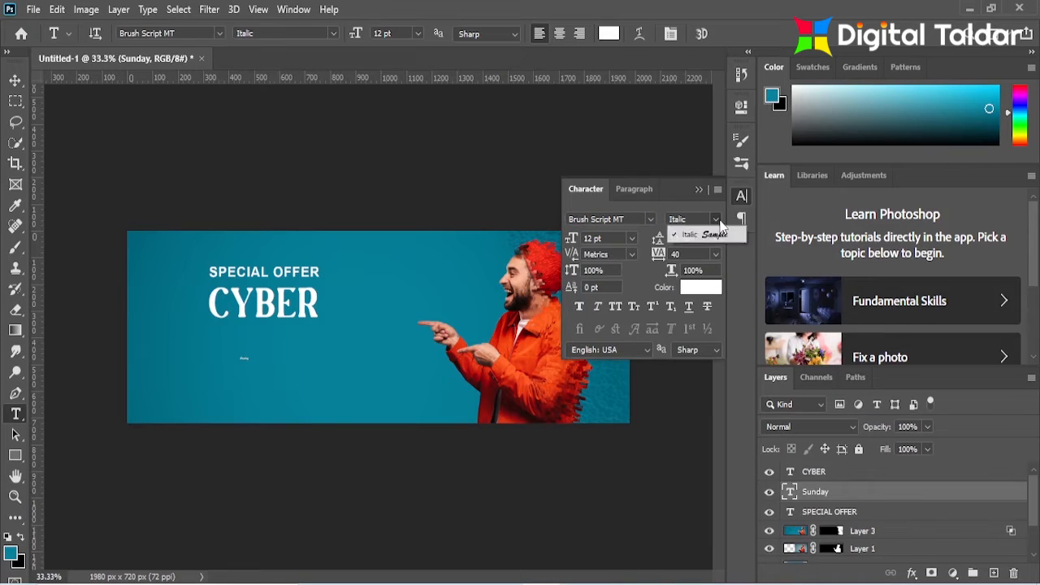
Step: Enlarge the Sunday text to about 890%, tilt it about -9.7° and place it across the lower part of CYBER
click(741, 196)
key(v)
key(ctrl+t)
drag(247, 355, 270, 322)
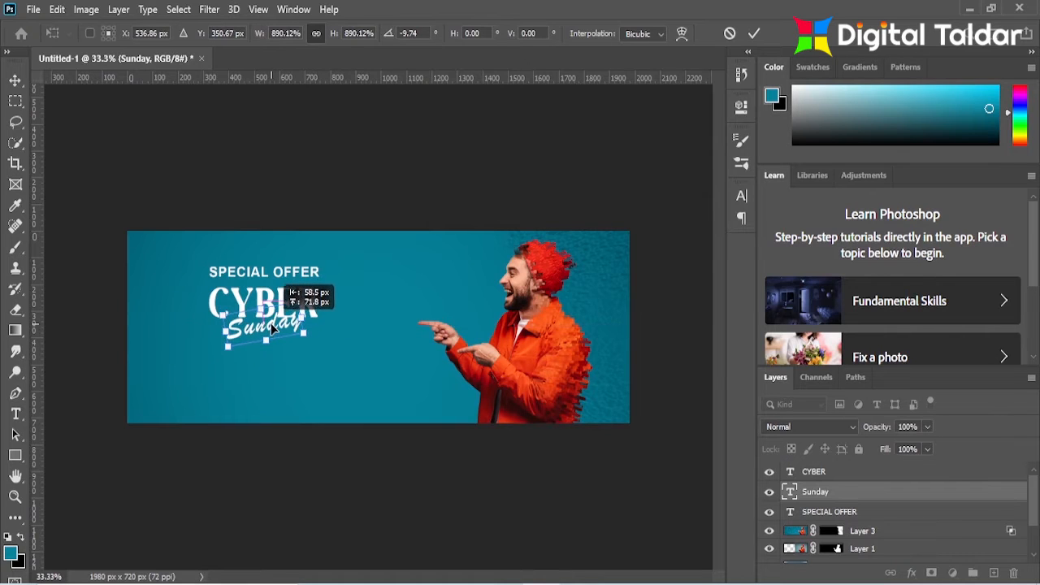
click(754, 34)
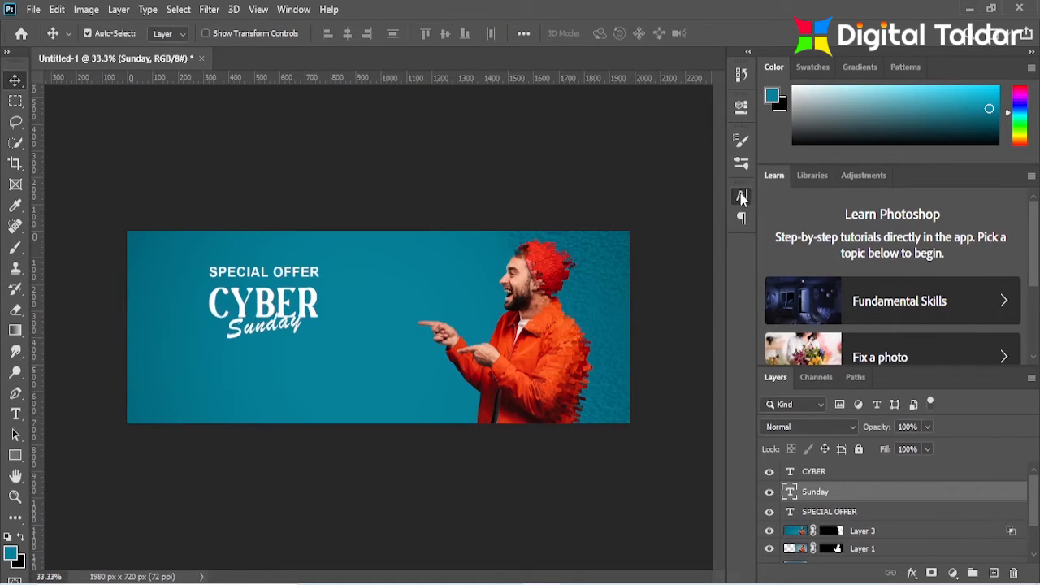
Step: Colour the Sunday text red, nudge it up and left, and bring its layer in front of CYBER
click(742, 196)
click(693, 289)
drag(805, 188, 804, 160)
click(952, 113)
click(413, 304)
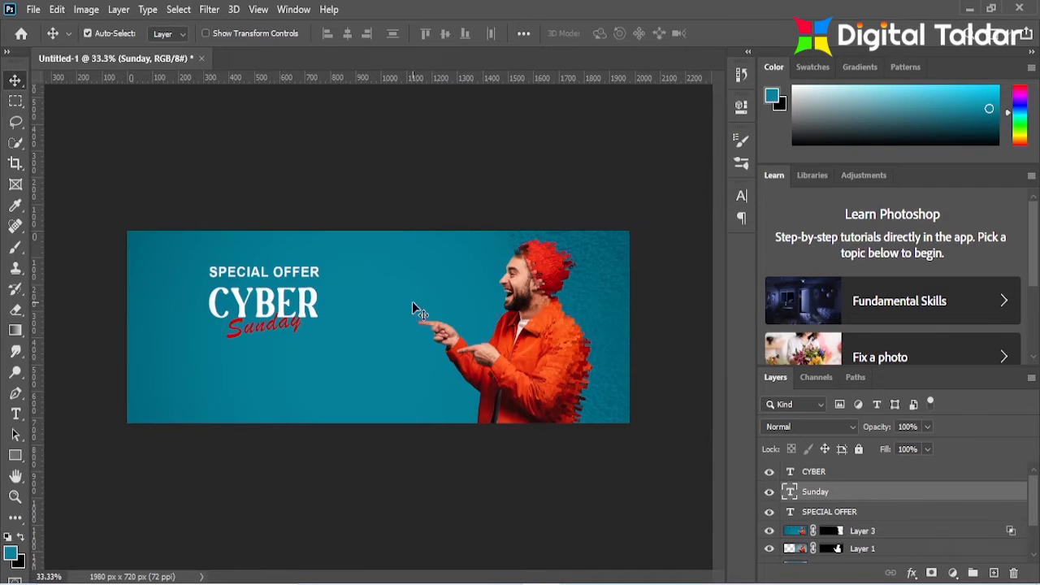
drag(300, 334, 292, 325)
key(ctrl+bracketright)
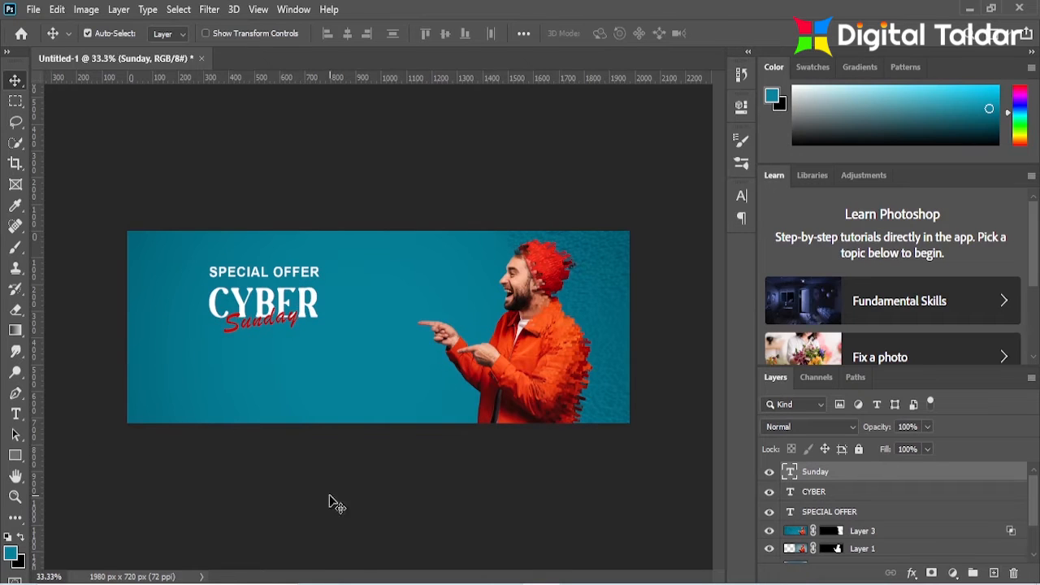
Step: Duplicate the SPECIAL OFFER heading to just below CYBER and change the copy's text to "MEGA SALE"
drag(311, 270, 316, 344)
key(t)
click(268, 345)
key(ctrl+a)
click(269, 346)
key(ctrl+a)
text(MEGA)
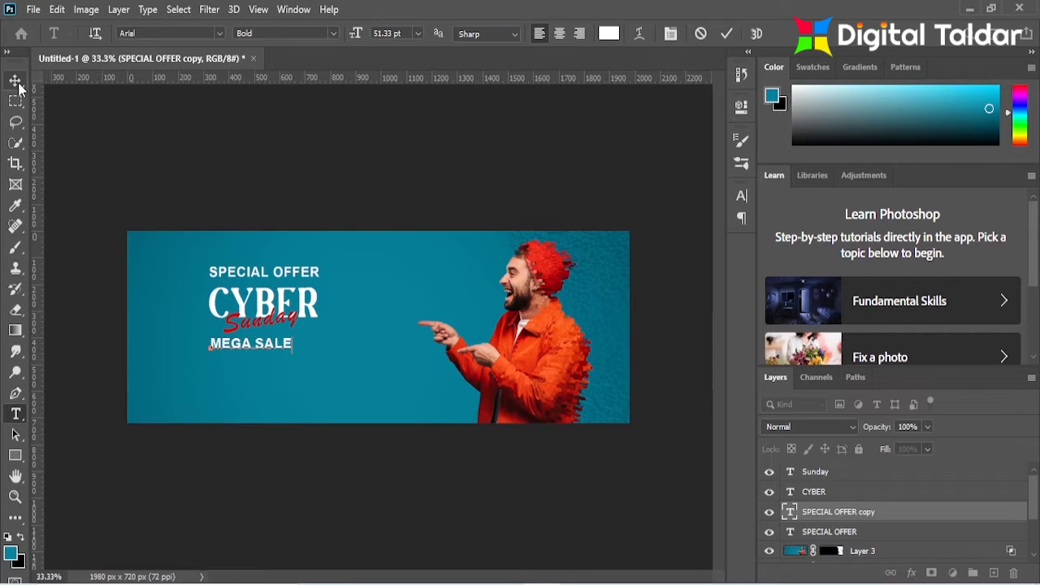
Step: Enlarge the MEGA SALE text to nearly the width of CYBER and keep it centred beneath it
click(16, 80)
key(ctrl+t)
mouse_move(292, 351)
mouse_down()
mouse_move(318, 360)
mouse_move(280, 345)
mouse_up()
click(754, 33)
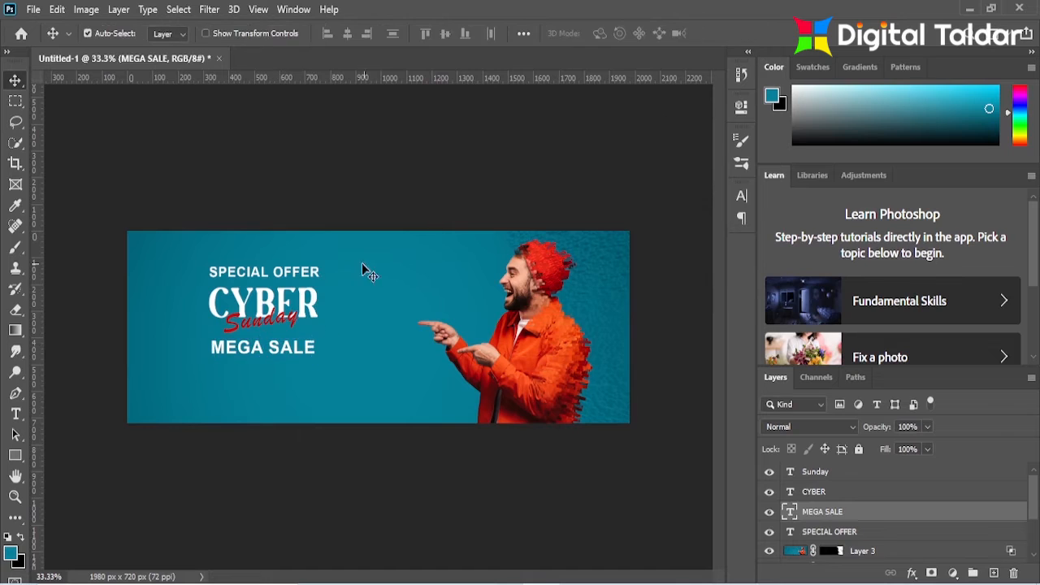
Step: Select all four heading texts, scale them together to about 94.5% and move them up towards the banner's upper edge
shift+click(297, 324)
shift+click(308, 311)
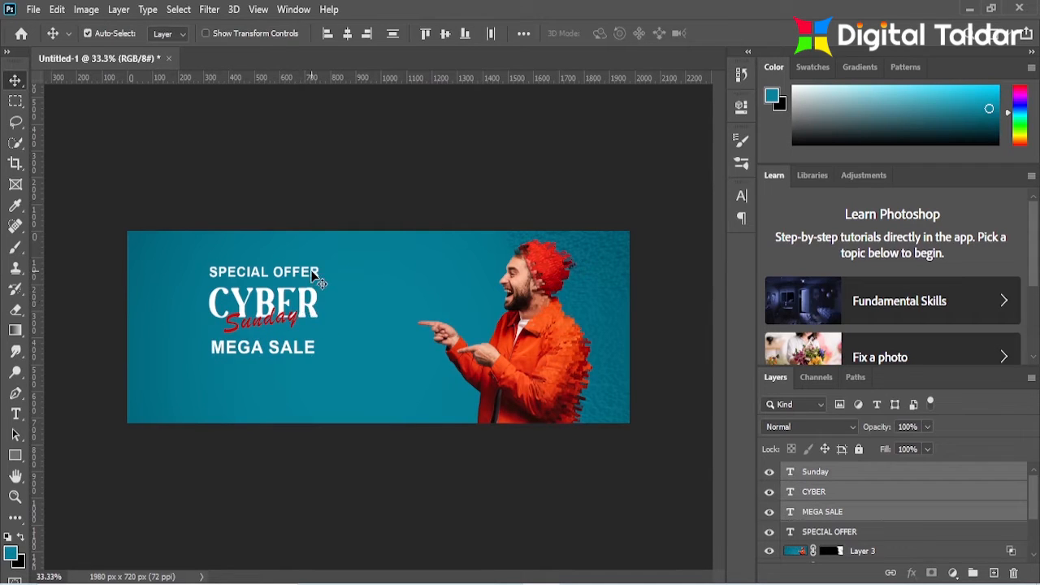
shift+click(317, 280)
key(t)
click(14, 79)
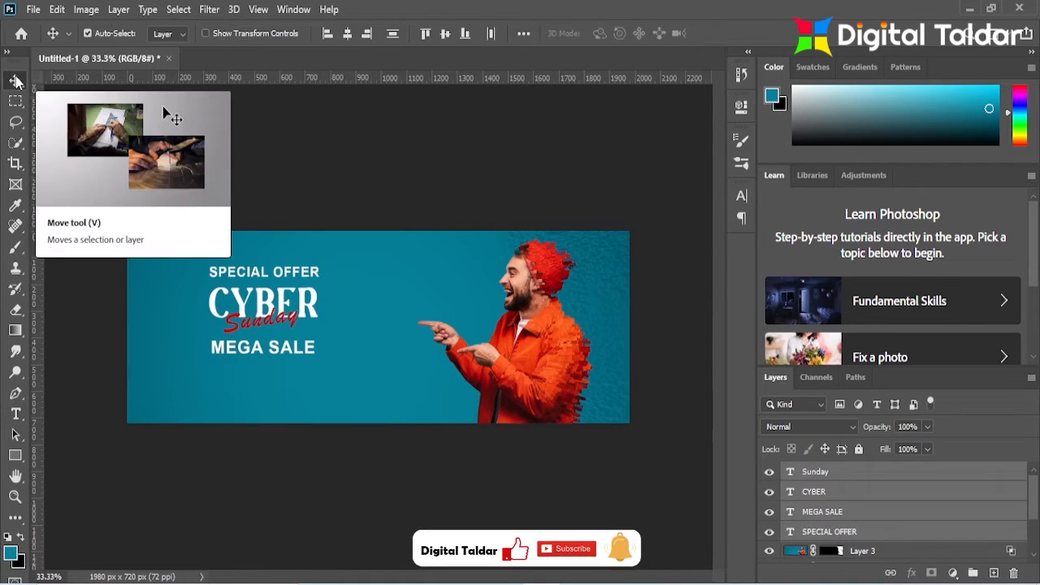
key(ctrl+t)
drag(264, 352, 275, 316)
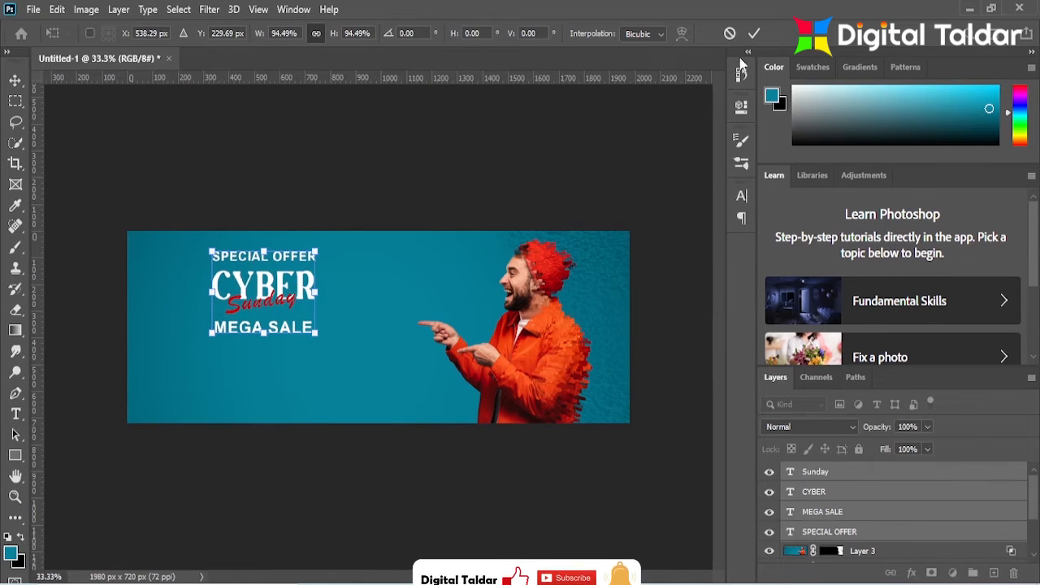
click(755, 33)
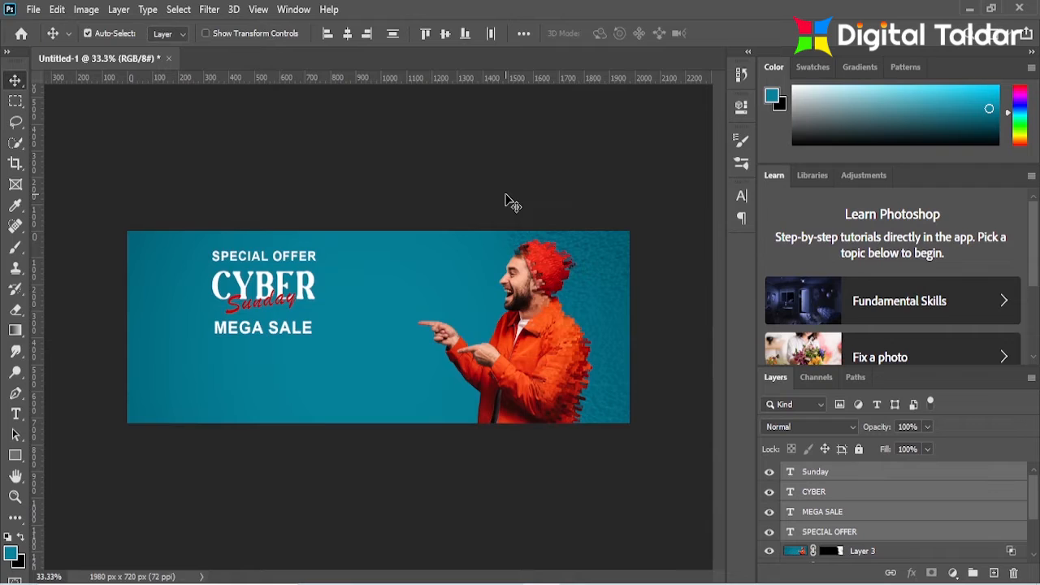
Step: Add the text "SHOP NOW" below MEGA SALE and colour it near-white (fdfcfc)
key(t)
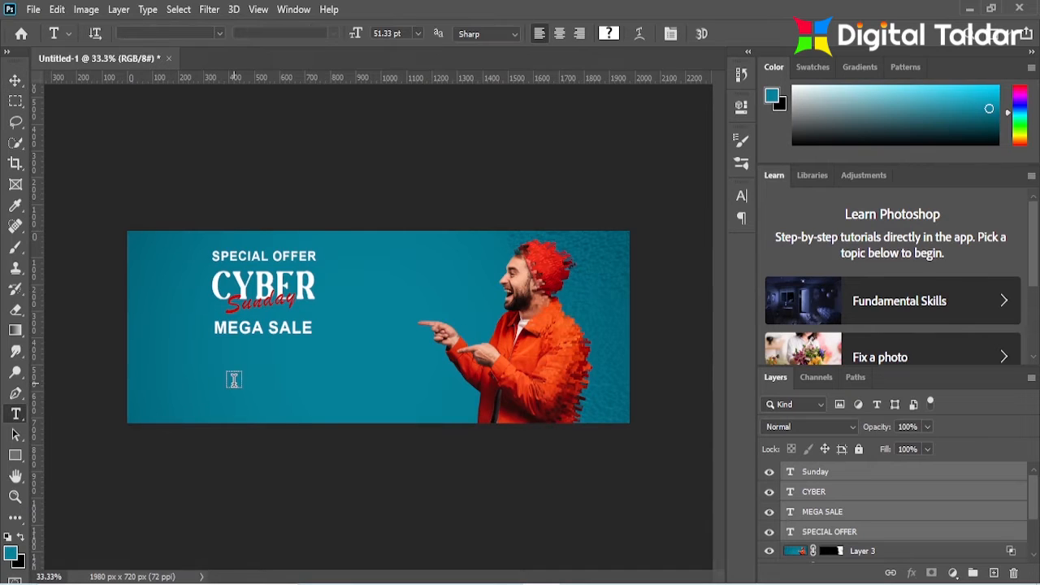
click(234, 388)
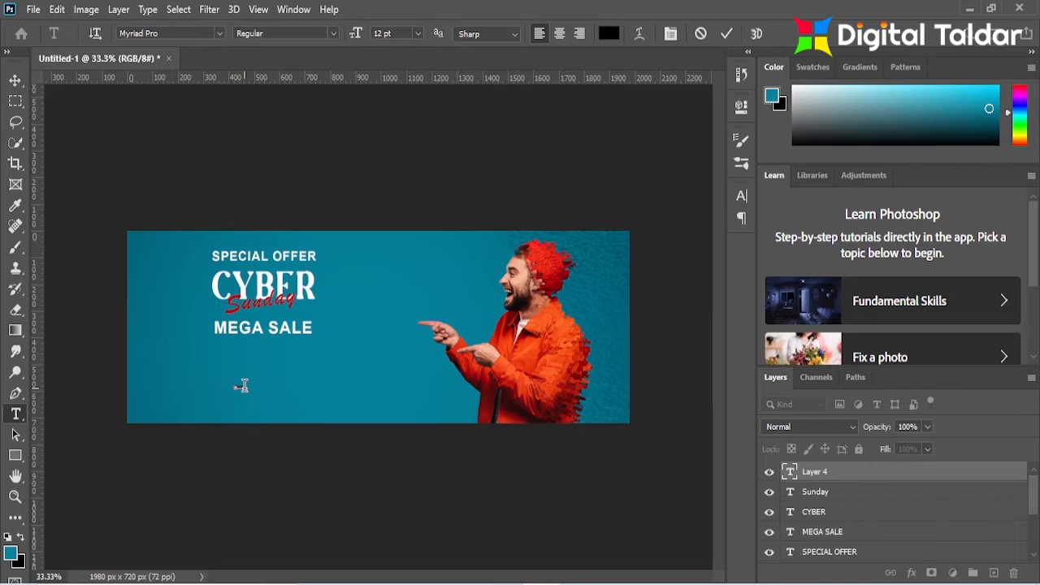
click(732, 36)
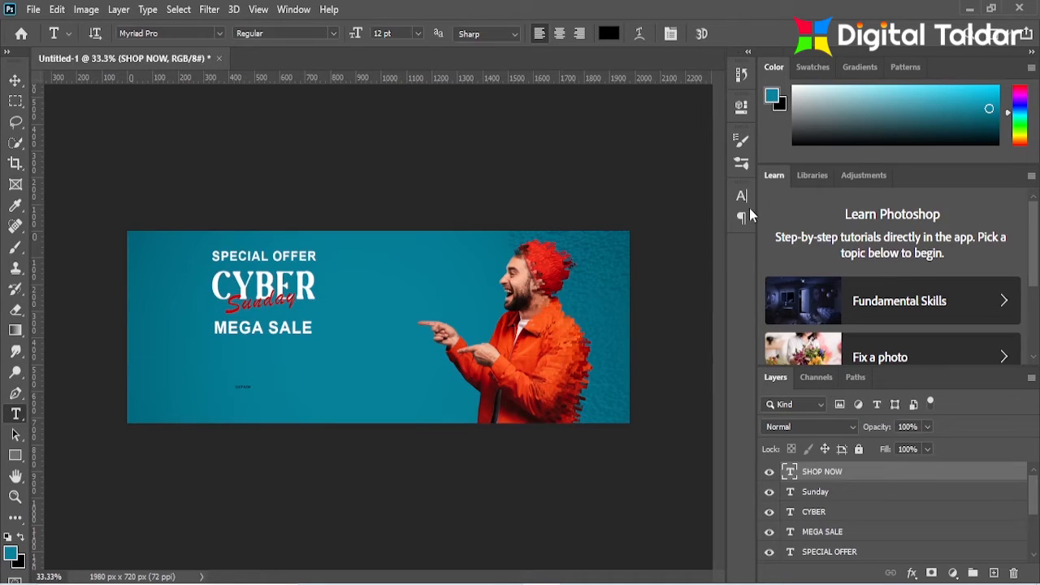
click(741, 197)
click(700, 291)
drag(630, 143, 613, 120)
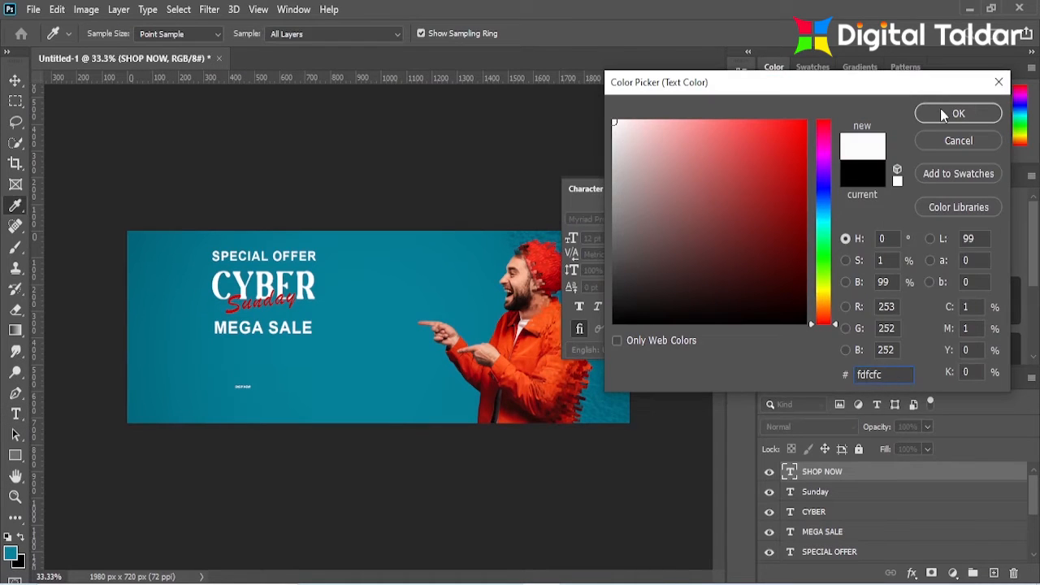
click(947, 111)
Step: Enlarge the SHOP NOW text to about 47 pt, place it centred below MEGA SALE and make it bold
key(v)
key(ctrl+t)
drag(260, 390, 293, 385)
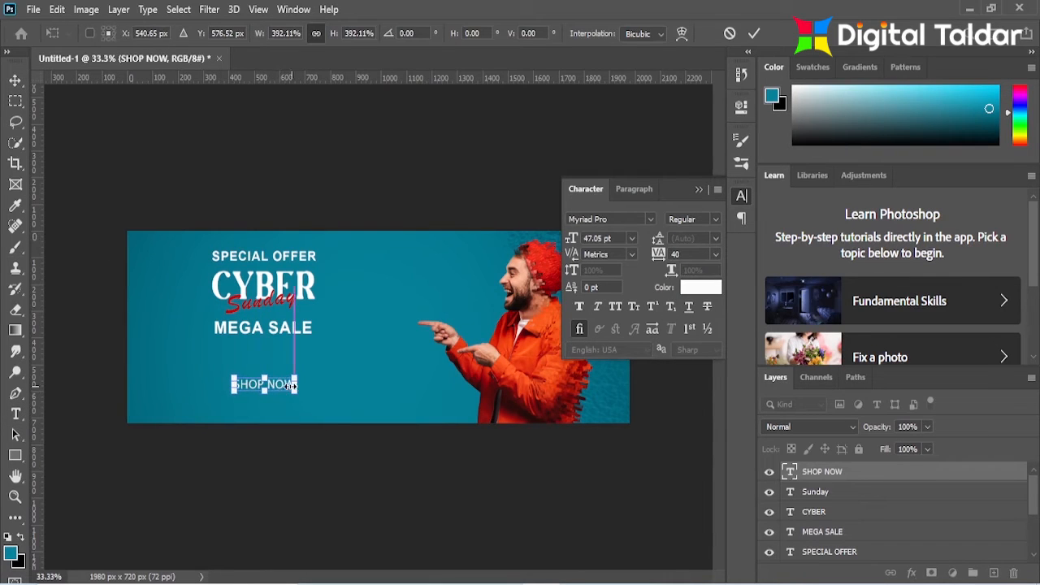
click(754, 33)
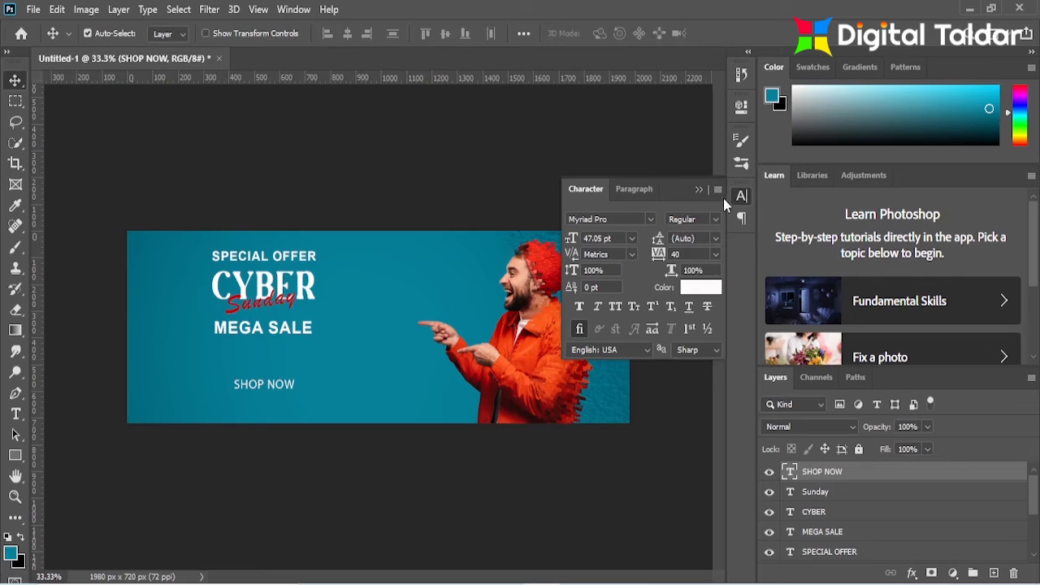
click(717, 182)
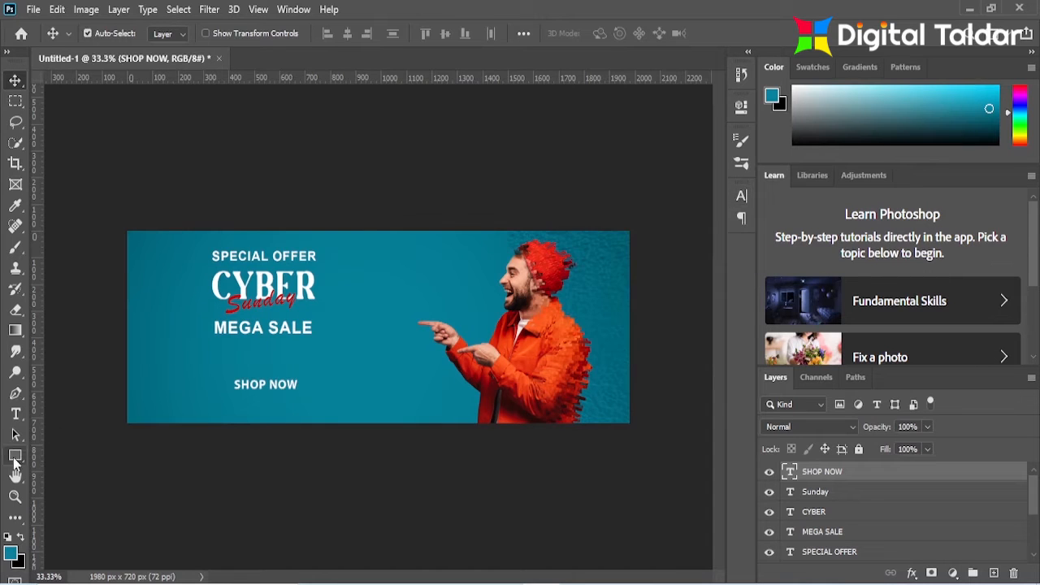
Step: Draw a rectangle about 354 × 90 px over SHOP NOW, round its corners to 44 px and fill it red
click(15, 456)
drag(221, 372, 316, 397)
click(546, 262)
text(44)
key(Return)
click(526, 202)
click(528, 287)
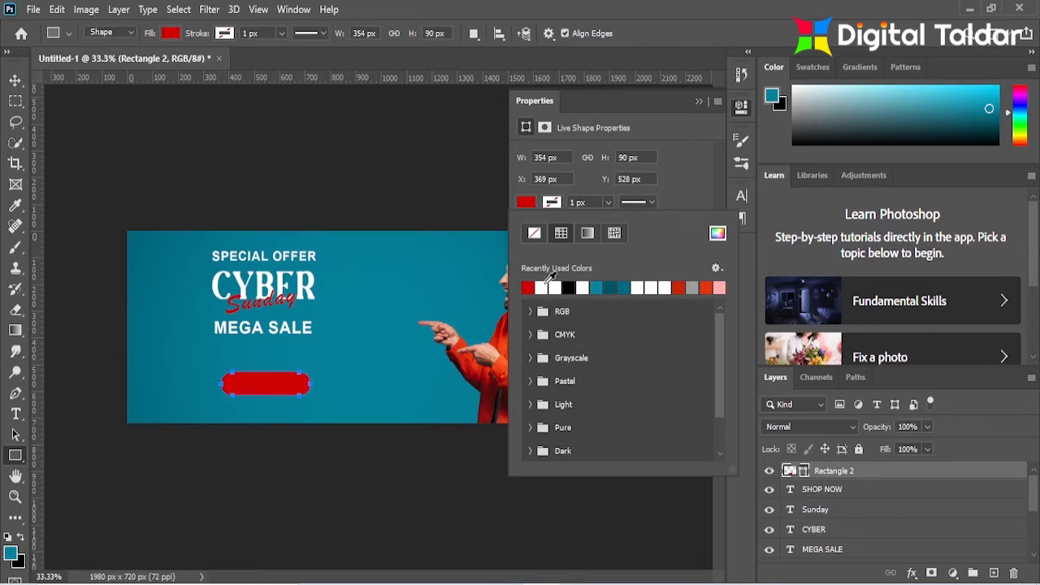
Step: Place the SHOP NOW layer above the red button shape and align the two on their centres
click(699, 104)
drag(822, 489, 847, 471)
click(15, 81)
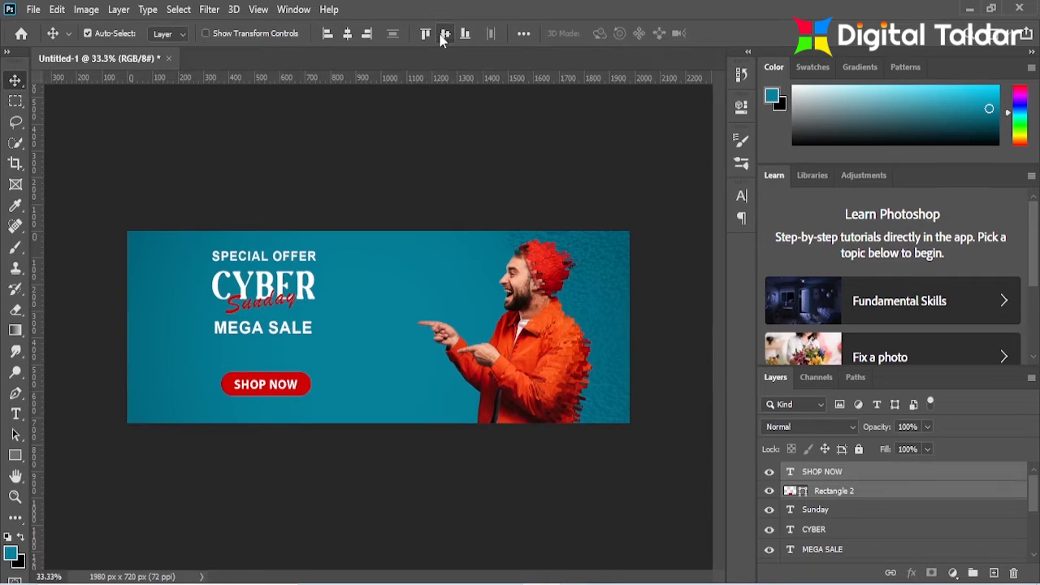
click(370, 305)
Step: Move the SHOP NOW button with its text slightly up and left, closer to MEGA SALE
click(301, 394)
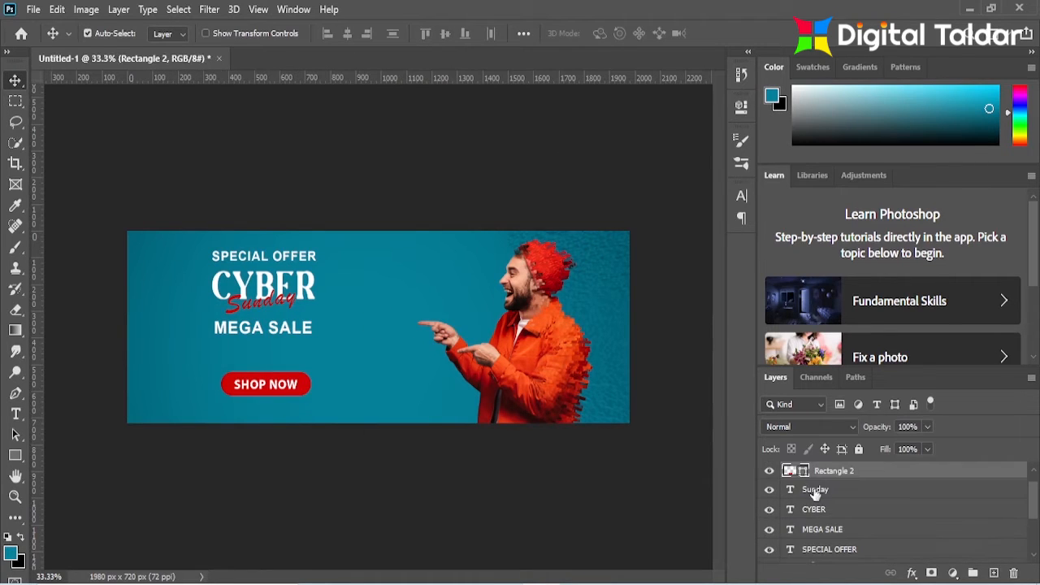
drag(310, 391, 303, 375)
click(475, 210)
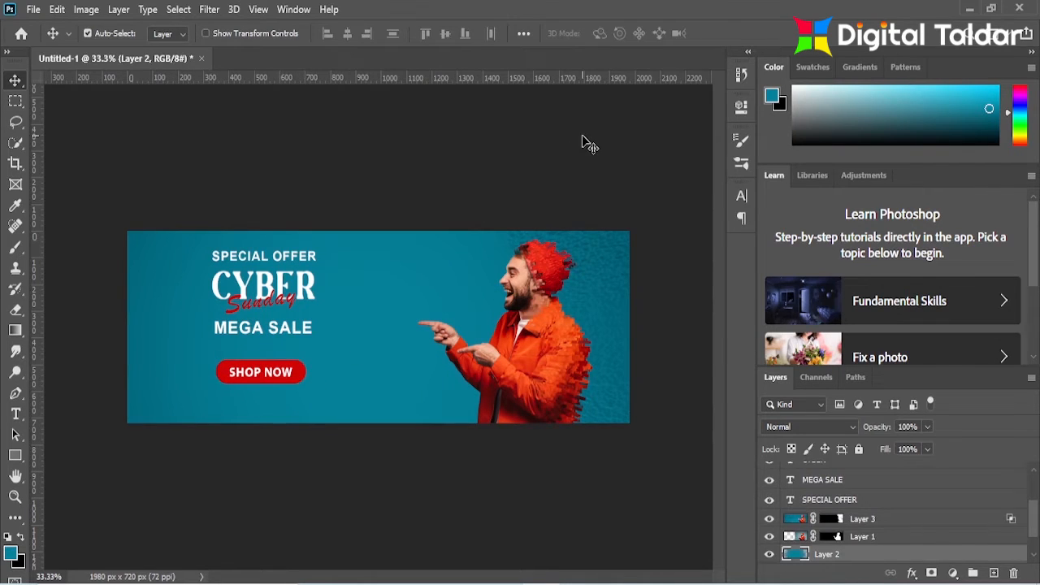
Step: Add the white bold text "FLAT" between CYBER and the man and enlarge it to about 51 pt
click(16, 414)
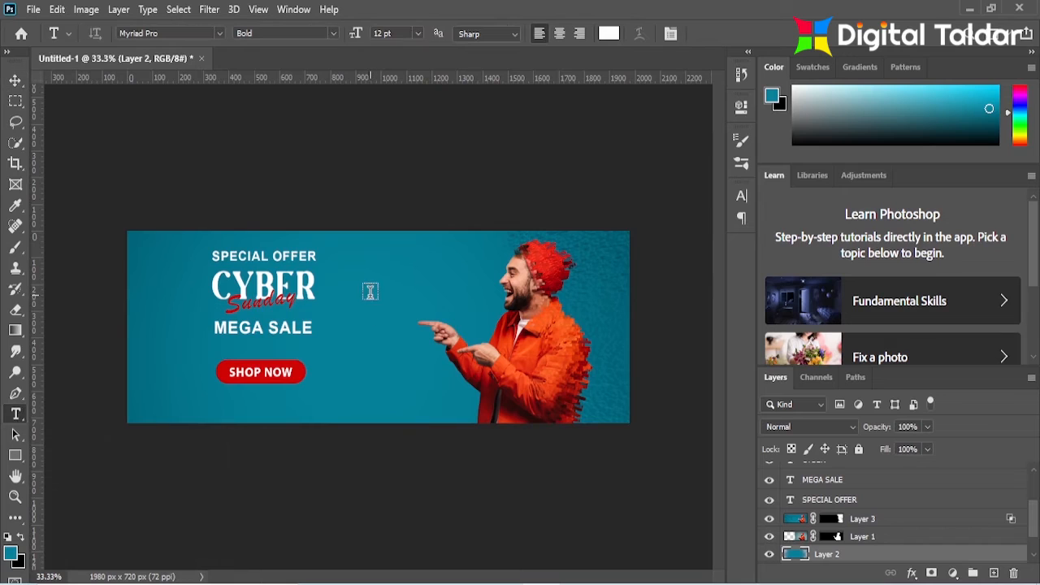
click(372, 292)
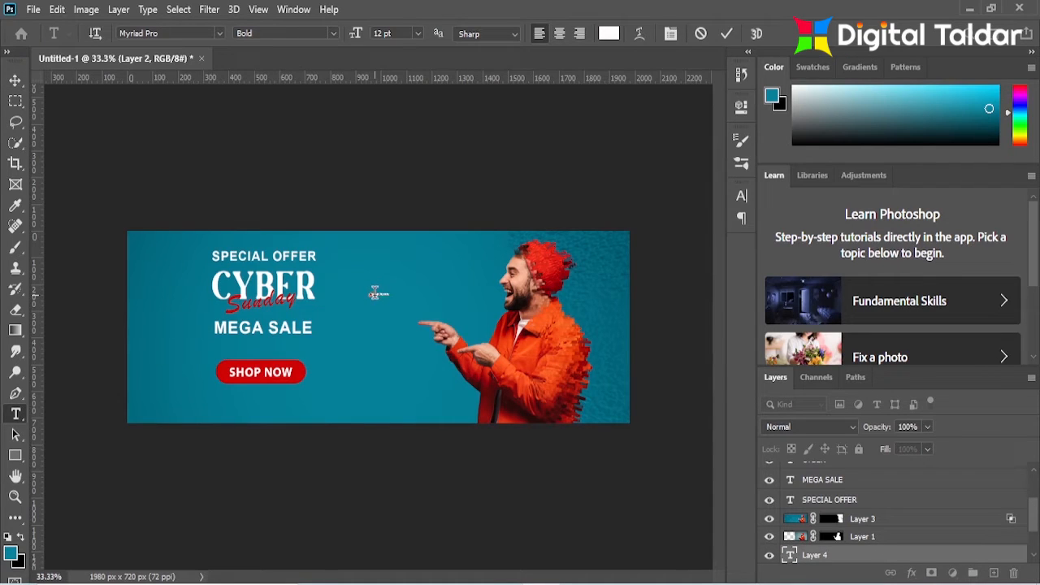
text(FLAT)
click(727, 34)
key(ctrl+t)
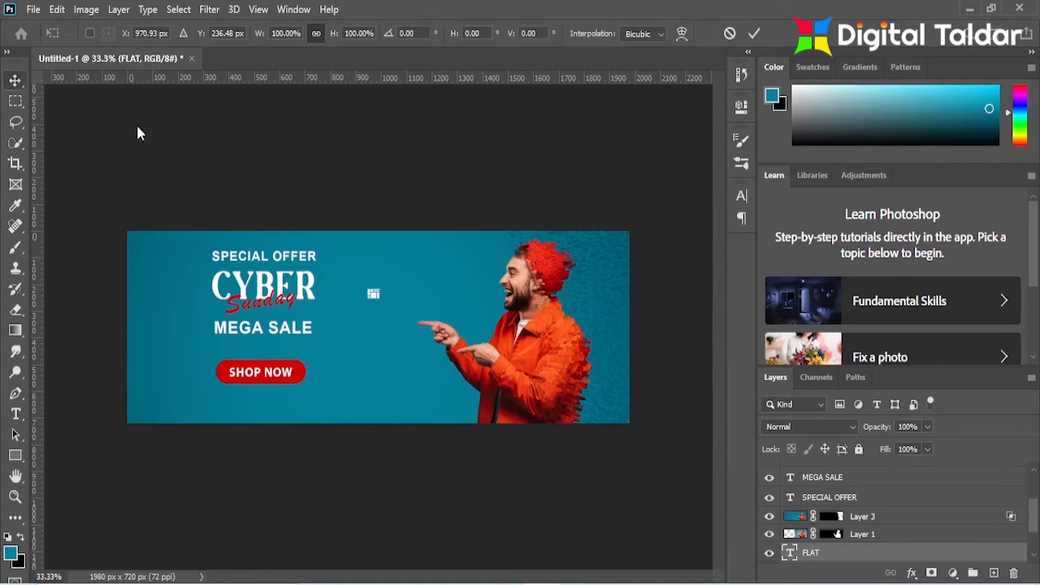
drag(376, 291, 398, 306)
click(755, 33)
Step: Place a copy of the FLAT text directly beneath it and change the copy's wording to "50%"
click(16, 414)
double_click(384, 305)
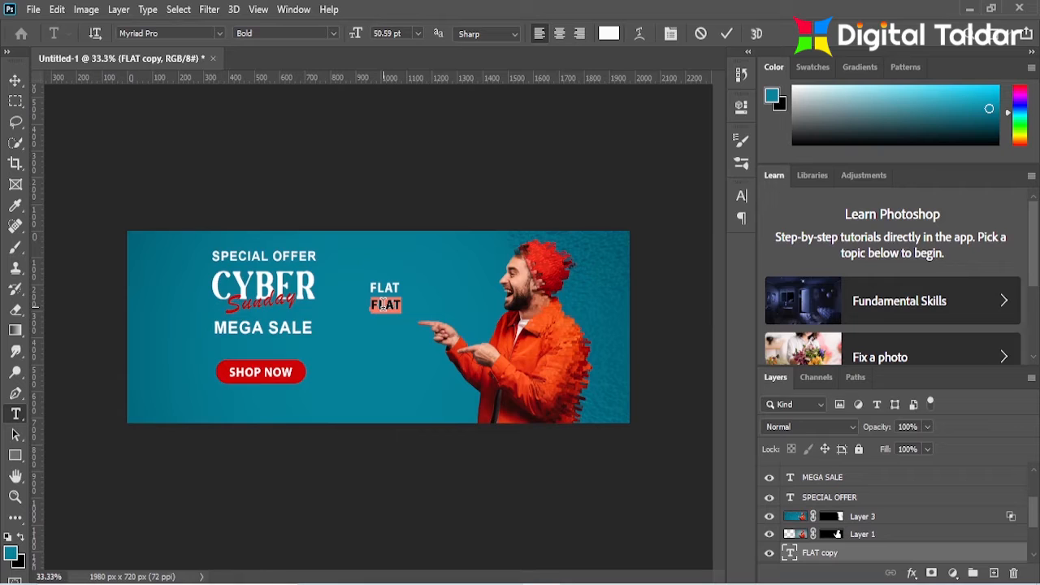
text(50%)
click(726, 33)
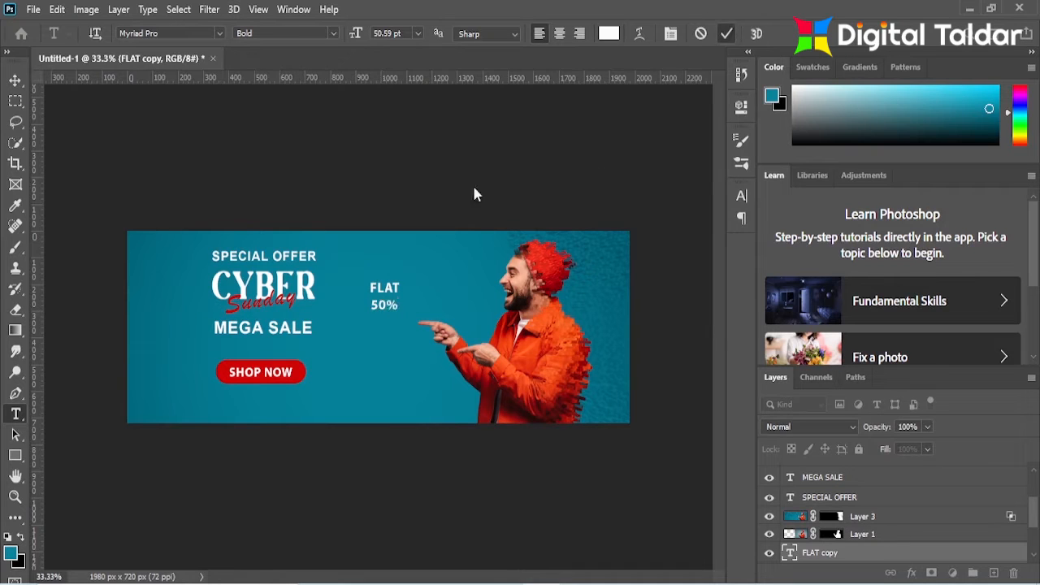
Step: Place a copy of the 50% text beneath it, reword it to "OFF" and adjust its position slightly
key(v)
drag(393, 313, 394, 327)
key(t)
double_click(382, 319)
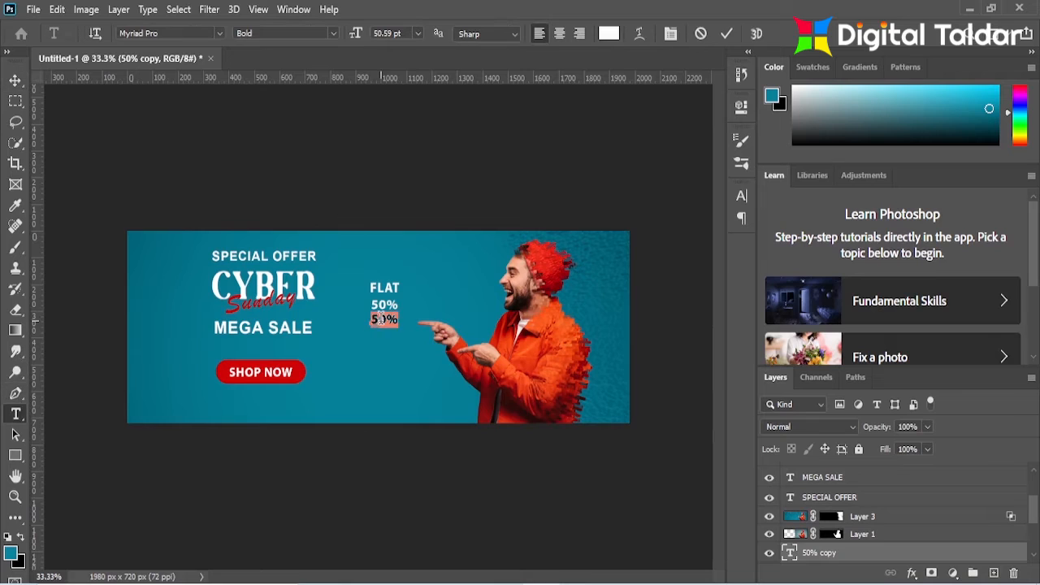
text(OFF)
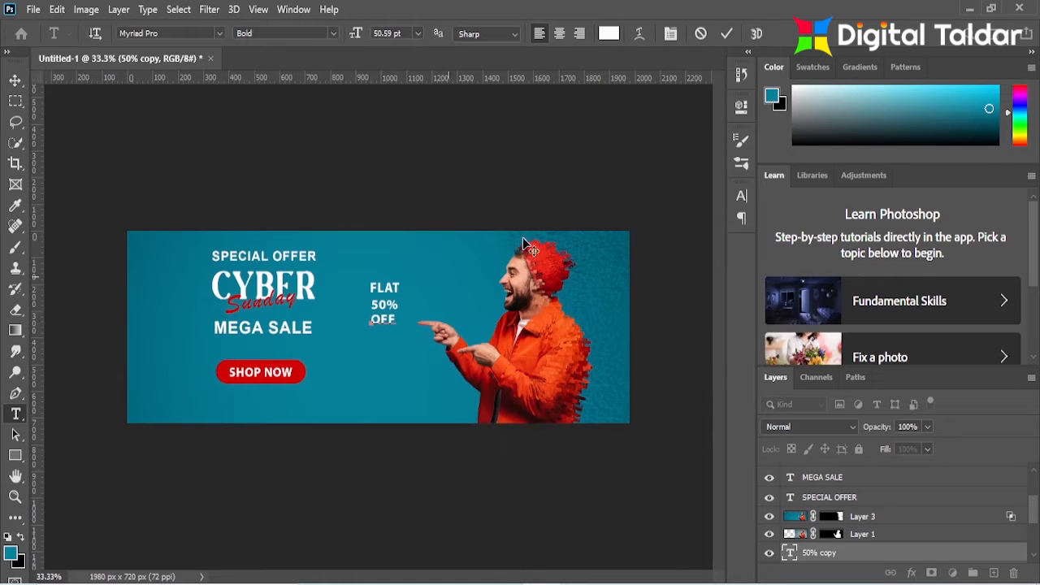
click(726, 33)
click(15, 79)
drag(388, 324, 389, 326)
Step: Draw a circle about 231 px in diameter over the FLAT 50% OFF texts and fill it red
right_click(15, 456)
click(64, 484)
drag(361, 279, 420, 344)
click(526, 229)
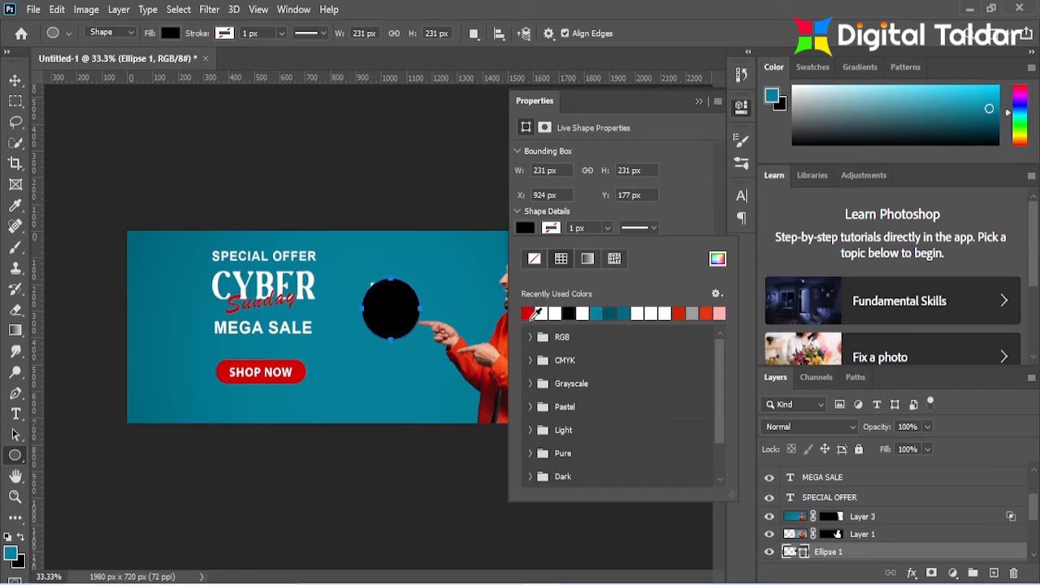
click(529, 313)
click(696, 102)
Step: Give the red circle a Bevel & Emboss effect 27 px in size and place its layer below the FLAT text
right_click(837, 554)
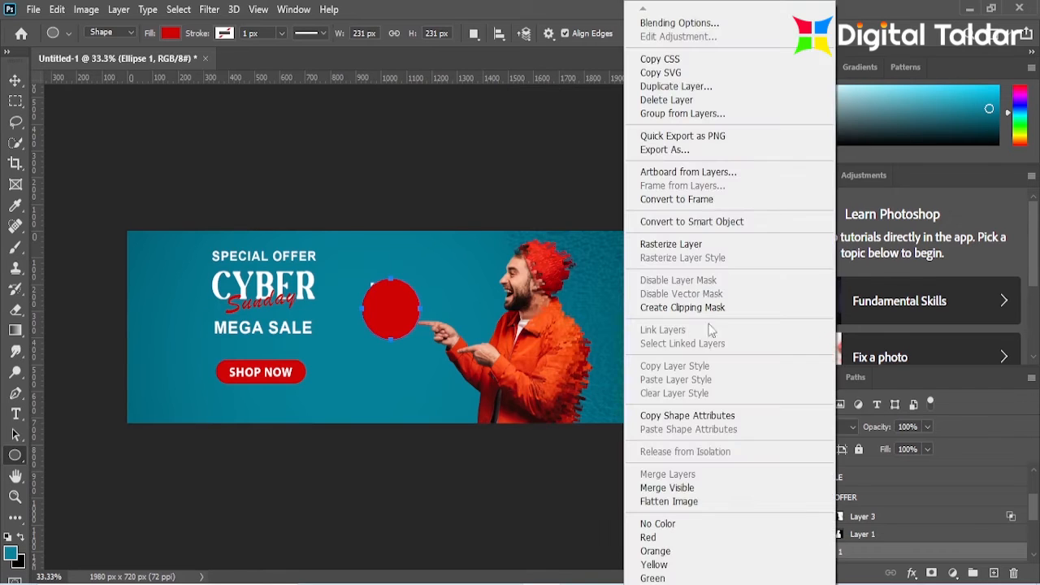
click(666, 24)
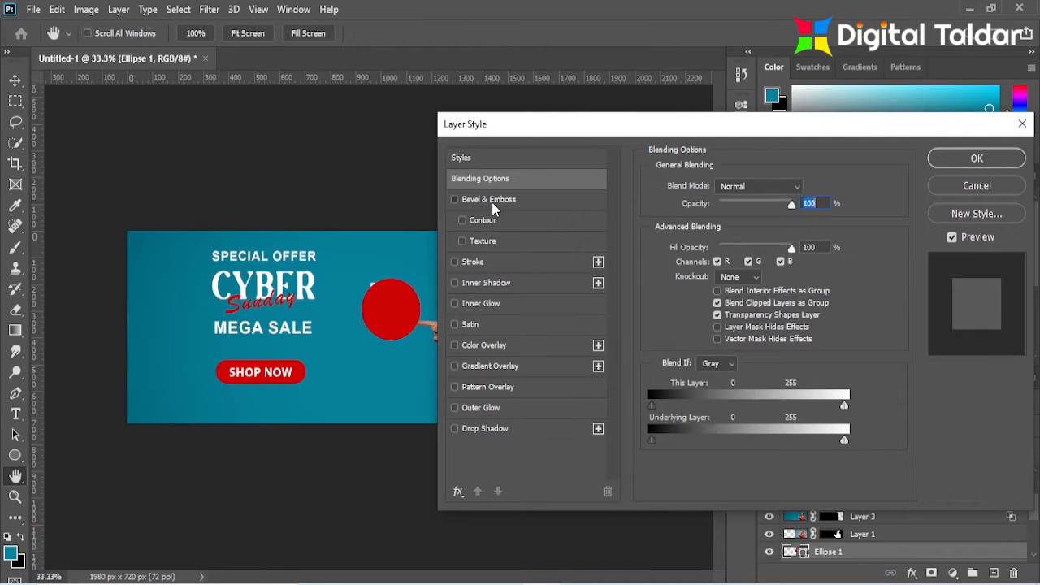
click(491, 201)
drag(722, 258, 725, 258)
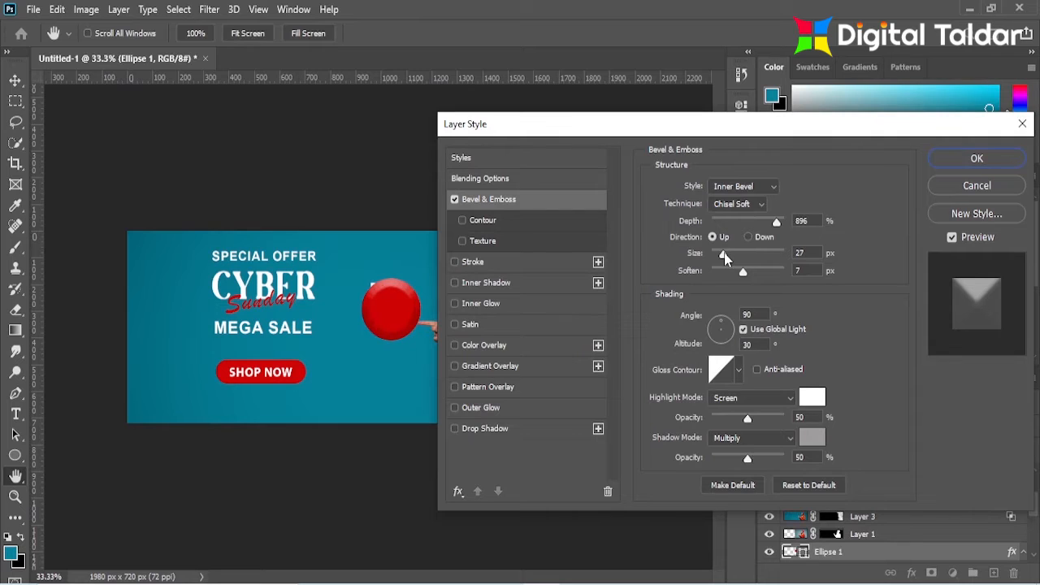
click(977, 159)
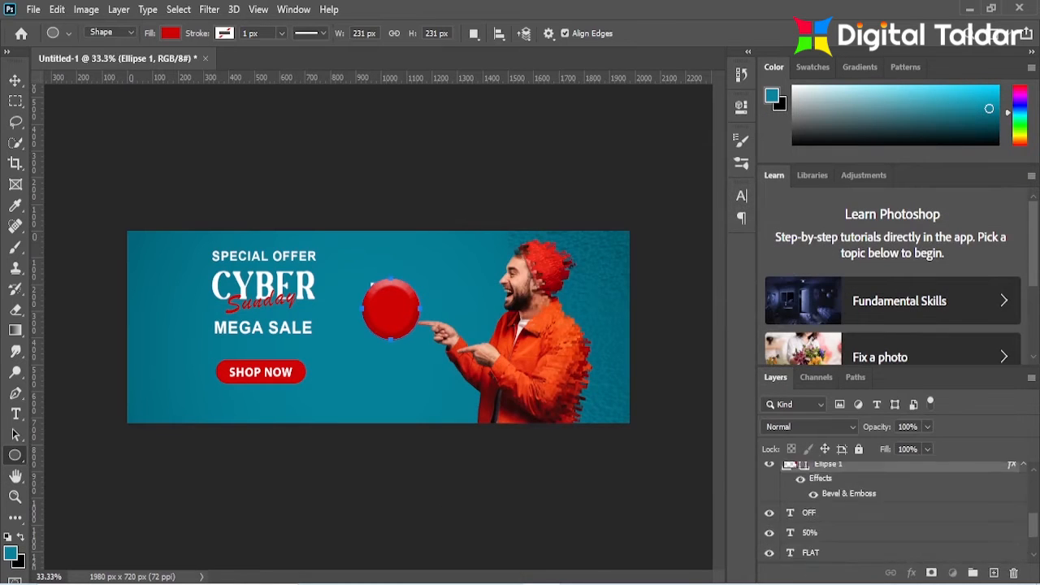
drag(862, 524, 830, 509)
Step: Scale the FLAT, 50% and OFF texts together to about 75% and centre them on the red circle
key(v)
click(398, 292)
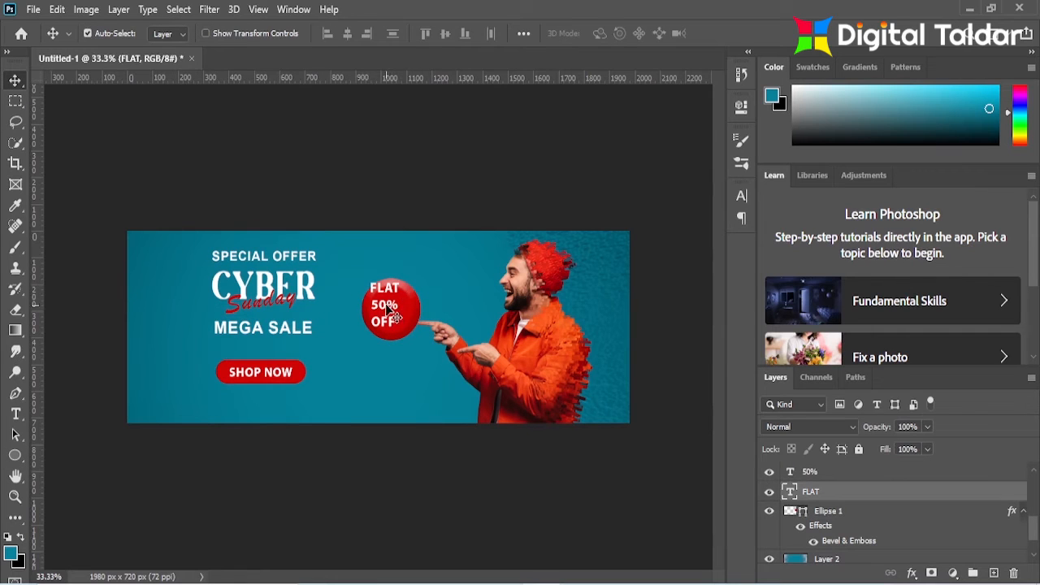
shift+click(389, 310)
shift+click(390, 325)
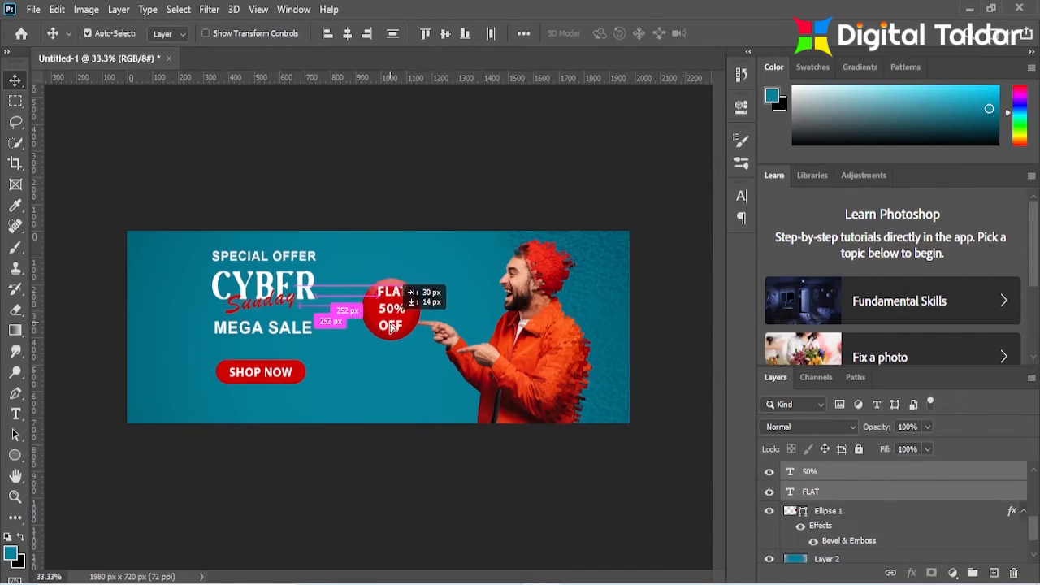
key(ctrl+t)
drag(393, 309, 394, 313)
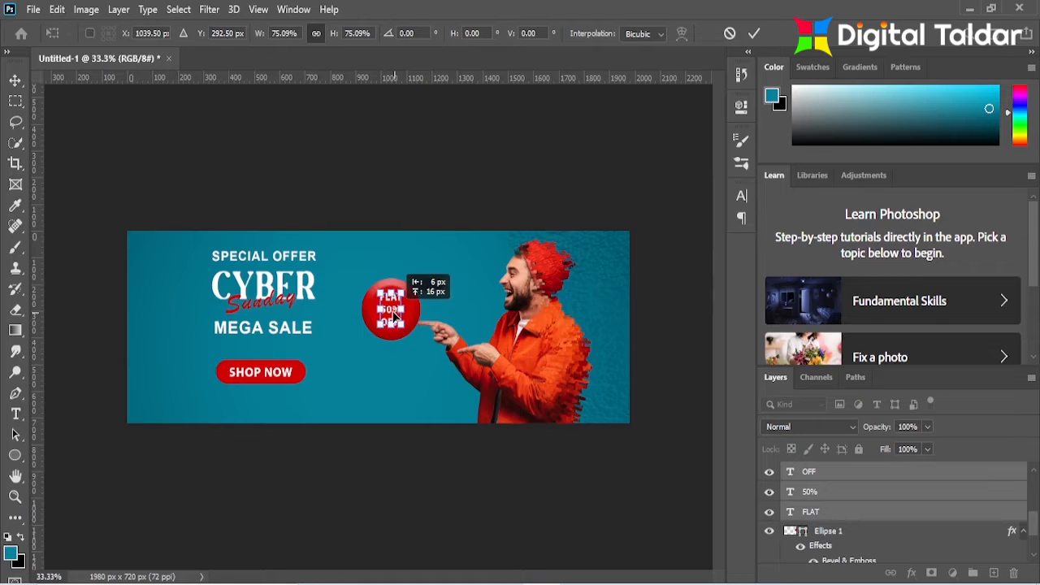
click(754, 33)
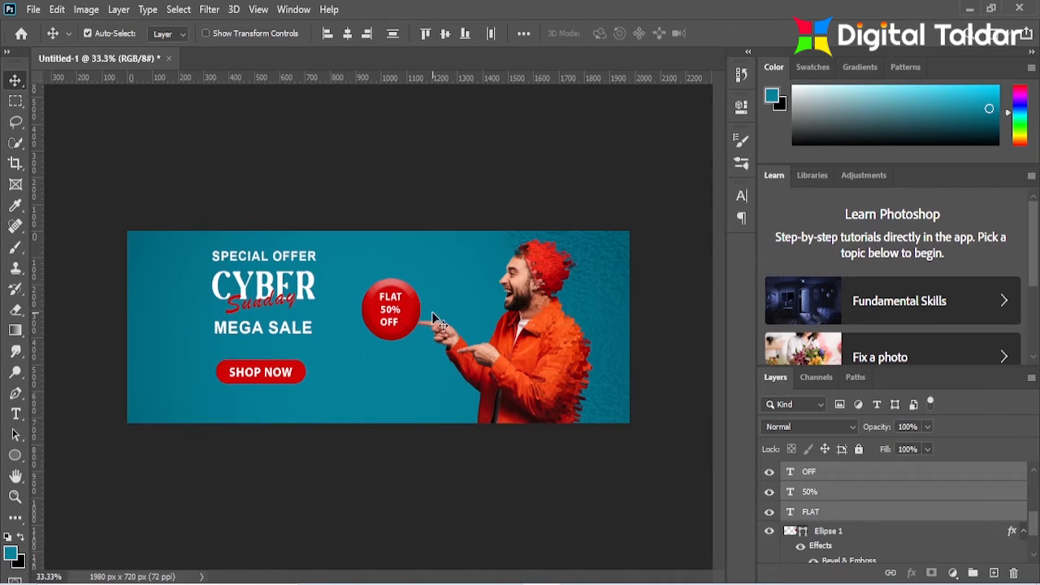
Step: Enlarge the 50% text on the red circle and position OFF beneath it
click(416, 317)
click(390, 313)
key(ctrl+t)
drag(403, 302, 410, 299)
click(754, 33)
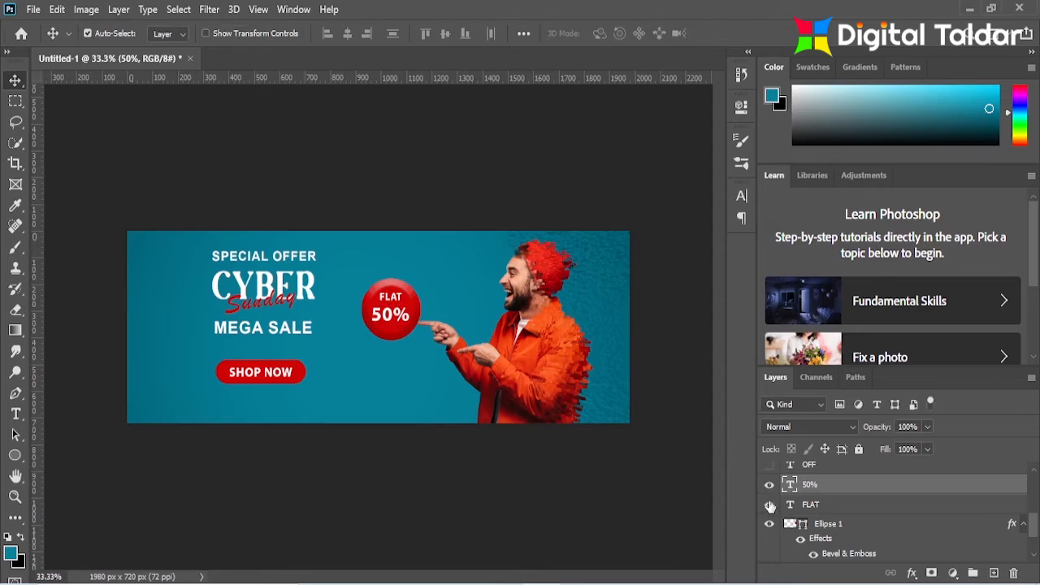
mouse_move(390, 313)
mouse_down()
mouse_move(393, 298)
mouse_move(395, 327)
mouse_up()
drag(393, 326, 392, 326)
Step: Move the red circle together with its three texts down and left, closer to the CYBER Sunday heading
click(432, 274)
click(413, 308)
shift+click(813, 487)
shift+click(813, 468)
key(ctrl+t)
drag(394, 312, 374, 342)
click(754, 34)
click(411, 289)
click(369, 313)
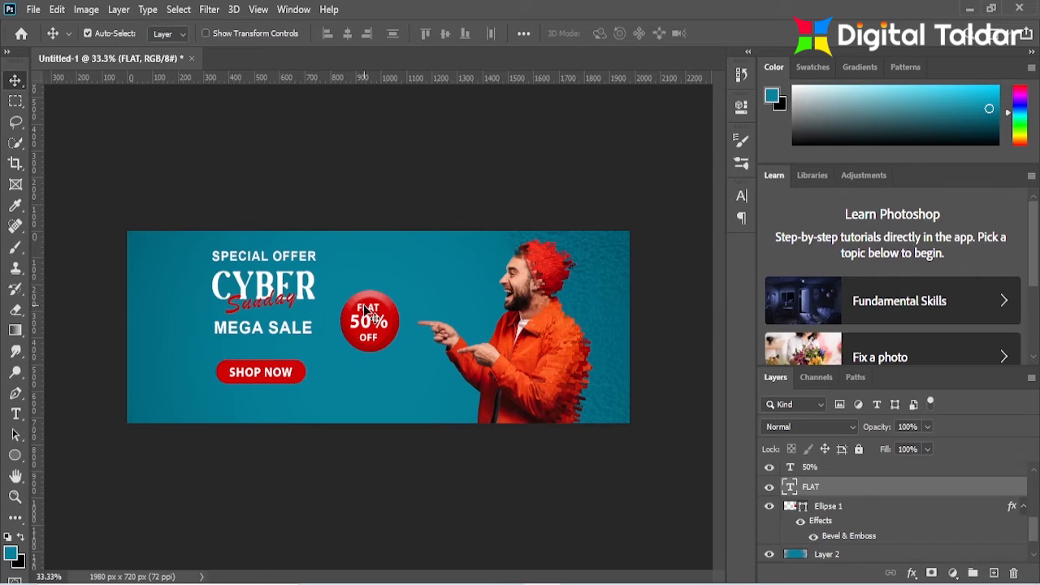
Step: Shrink the background glow layer to about 73% and delete that layer
click(432, 270)
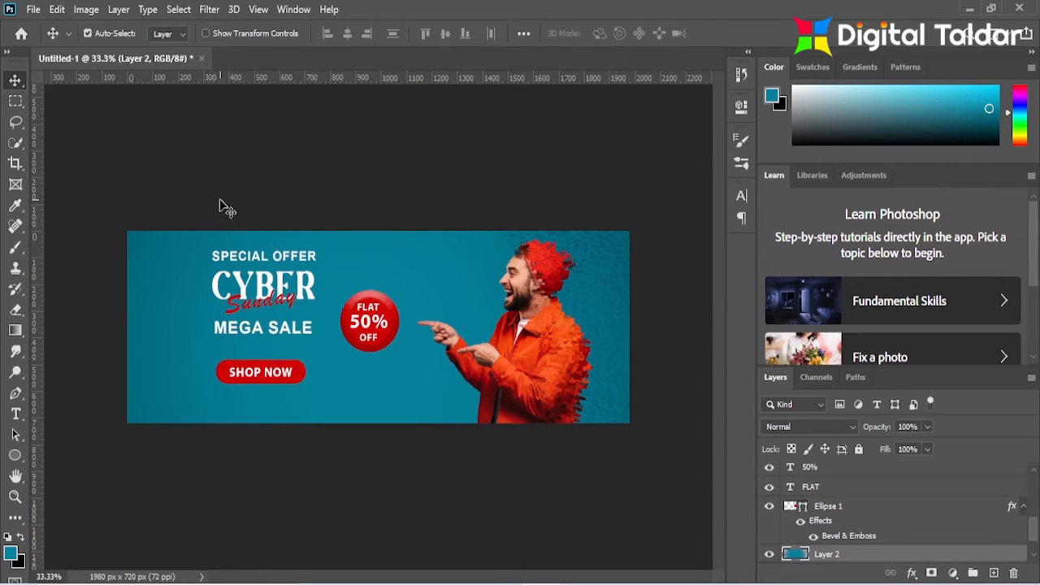
key(ctrl+t)
drag(629, 326, 444, 365)
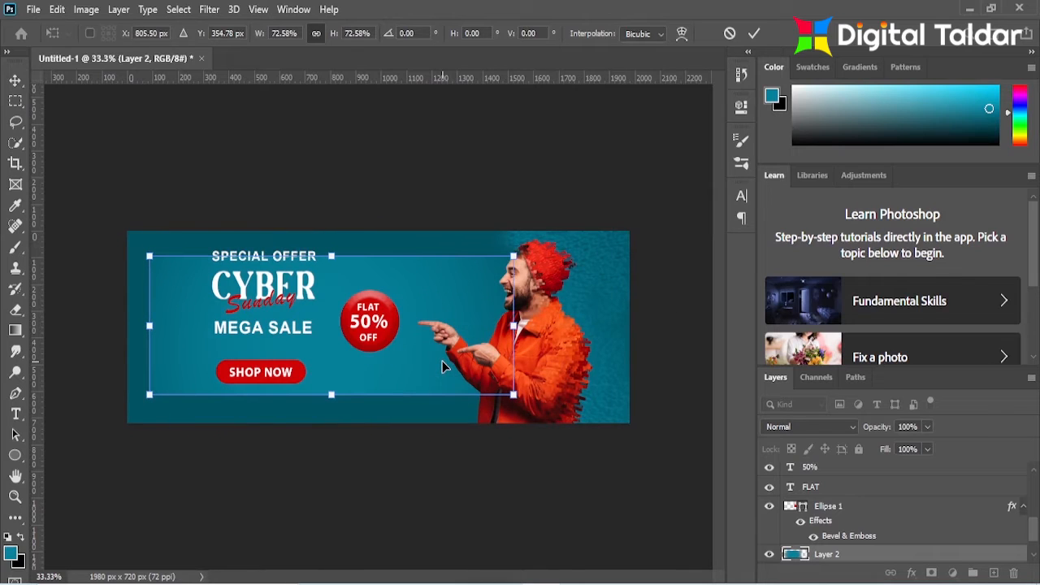
click(755, 34)
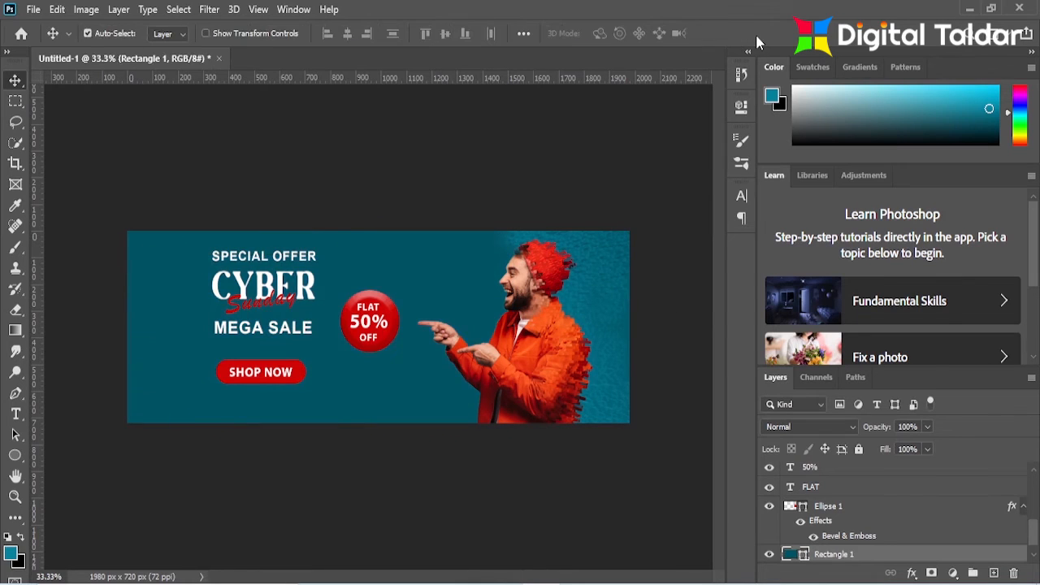
Step: Add a layer above the dark teal background rectangle and paint a soft glow in #06abcb with one dab of a brush about 1811 px wide
click(994, 574)
click(13, 556)
click(802, 162)
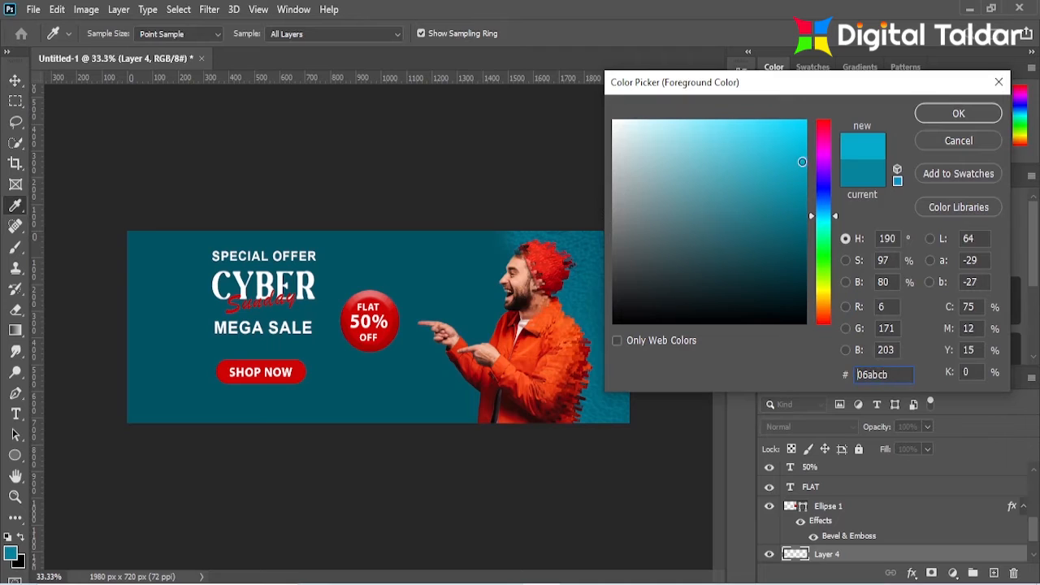
click(942, 115)
key(b)
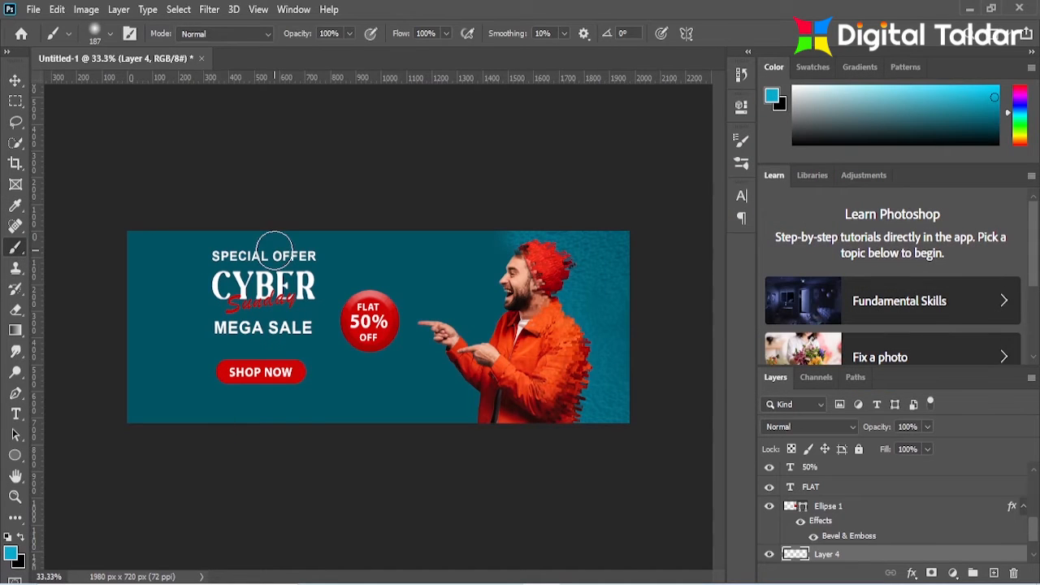
click(111, 33)
drag(153, 88, 218, 97)
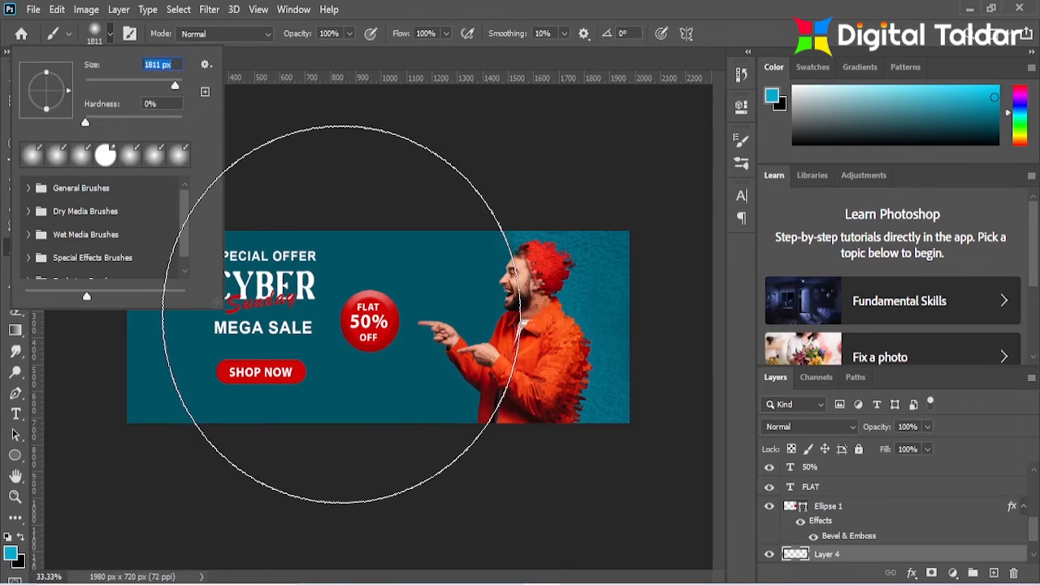
click(329, 330)
key(v)
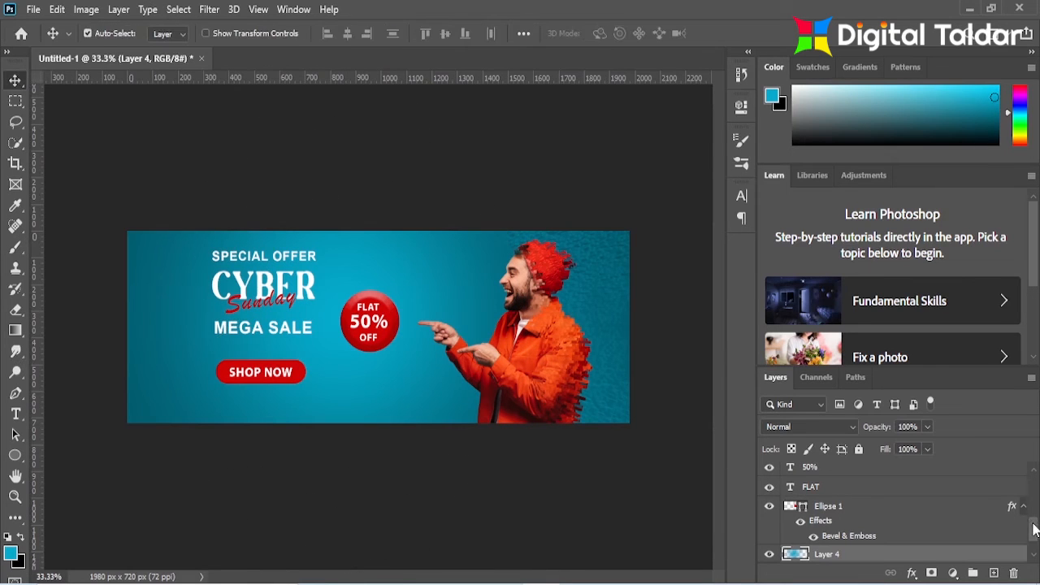
scroll(805, 551, down, 2)
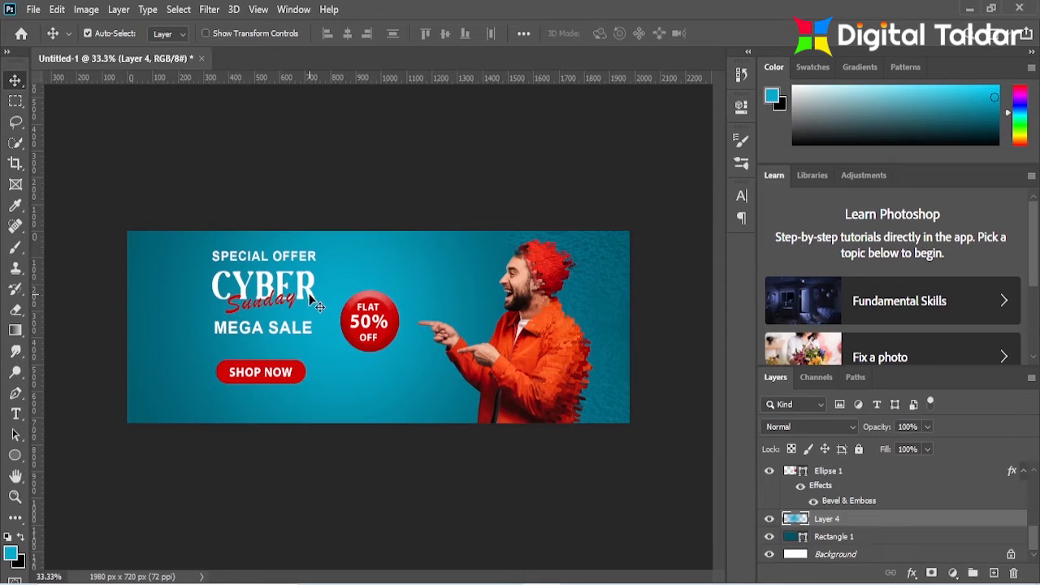
Step: Set the blend mode of the CYBER text to Overlay
click(311, 299)
click(848, 430)
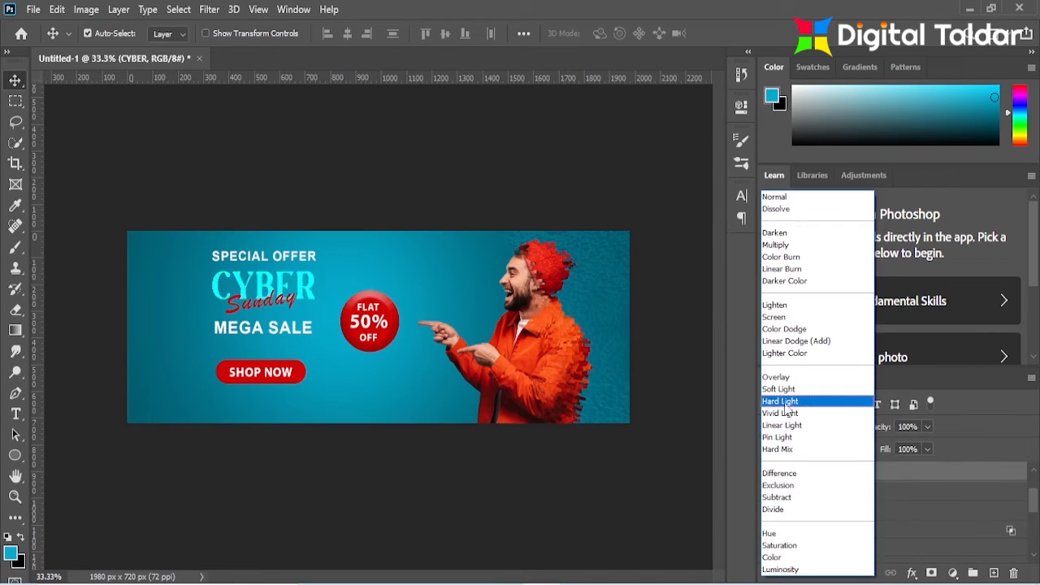
click(778, 381)
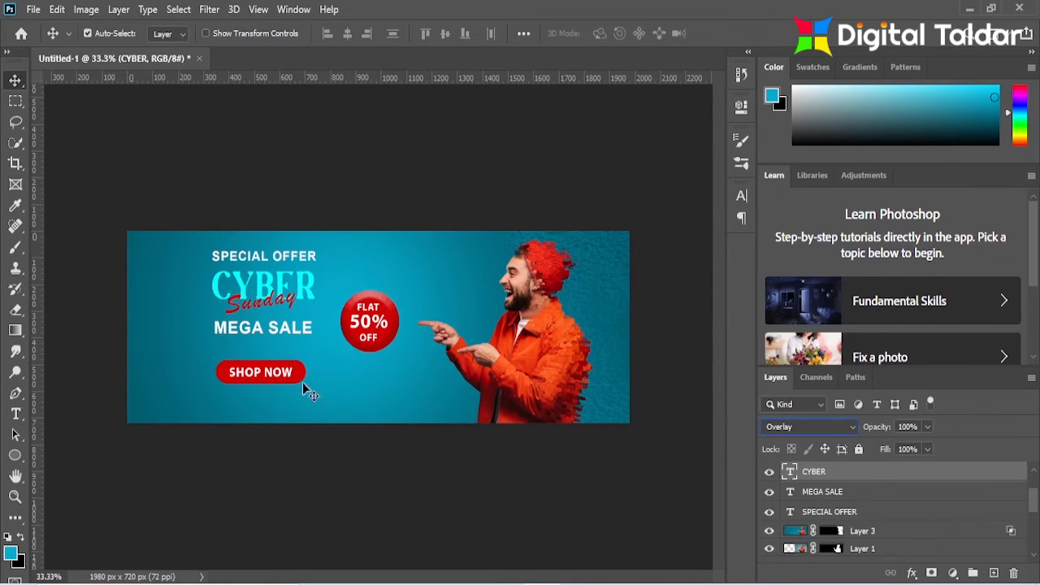
Step: Add a drop shadow to the red SHOP NOW button with 30% opacity, 12 px distance, 10% spread and 27 px size
click(303, 378)
click(912, 573)
click(951, 560)
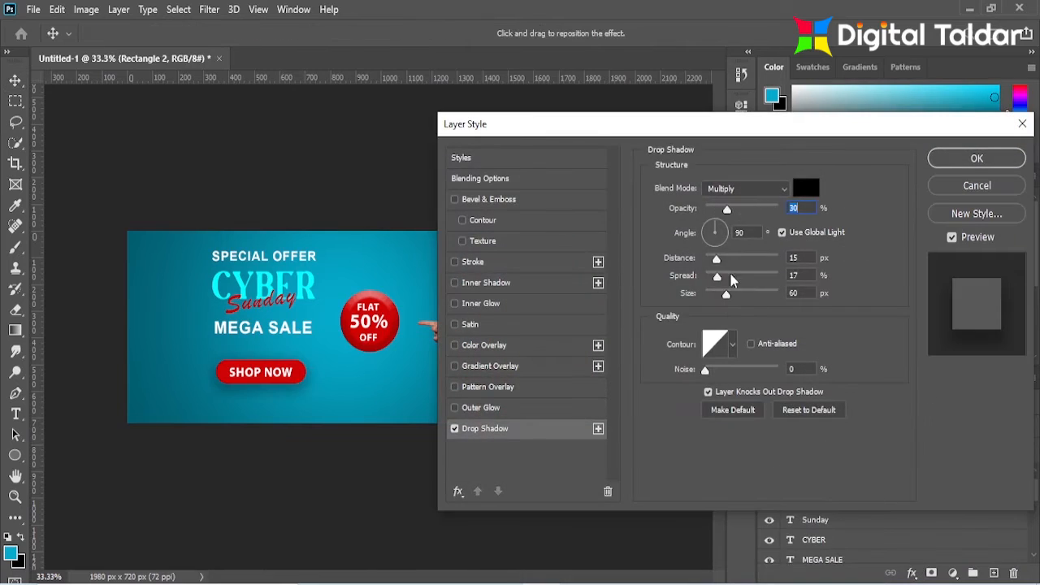
mouse_move(726, 295)
mouse_down()
mouse_move(713, 294)
mouse_move(713, 258)
mouse_move(718, 300)
mouse_up()
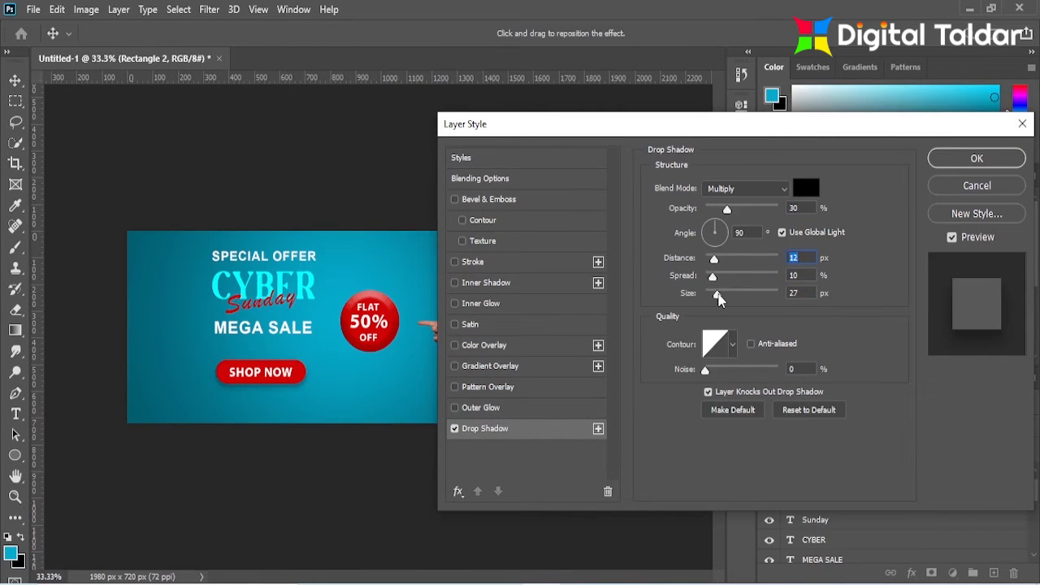
click(949, 159)
Step: Add a drop shadow to the red discount circle with 30% opacity, 15 px distance, 17% spread and about 46 px size
click(393, 312)
click(912, 573)
click(935, 562)
drag(728, 294, 725, 299)
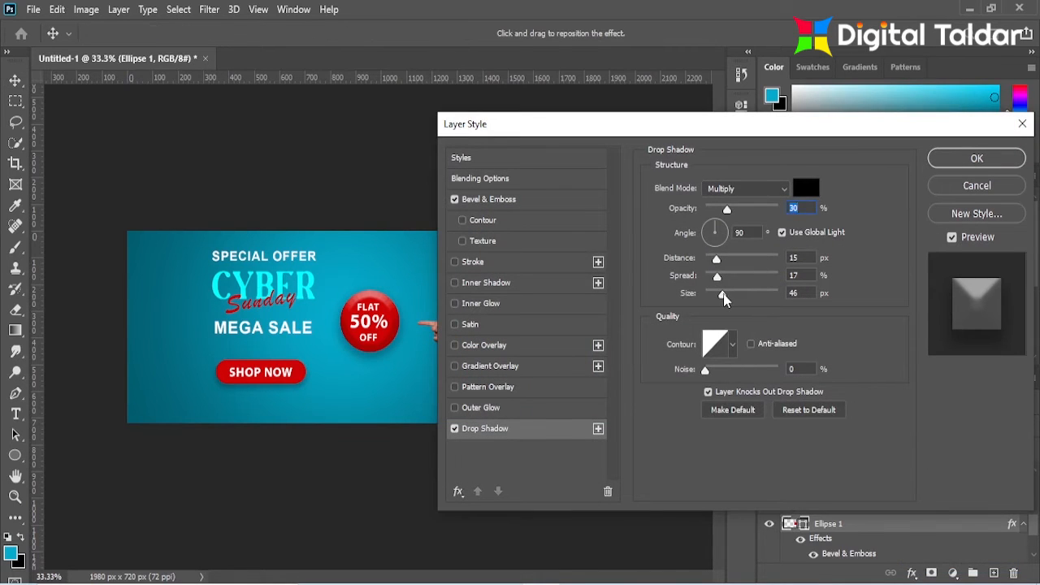
click(977, 159)
Step: Open the white-paper-texture.jpg image
click(34, 9)
click(45, 37)
click(711, 264)
click(782, 261)
click(767, 488)
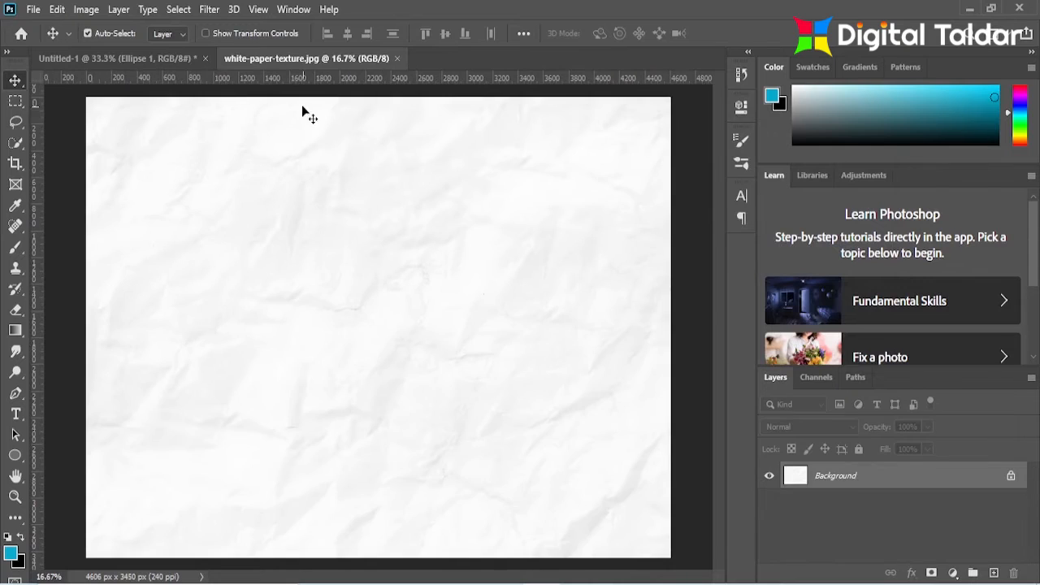
Step: Bring the paper texture into the banner and raise its layer above the man's layers, just below SPECIAL OFFER
drag(306, 58, 543, 142)
drag(655, 256, 260, 310)
drag(547, 146, 482, 55)
click(189, 56)
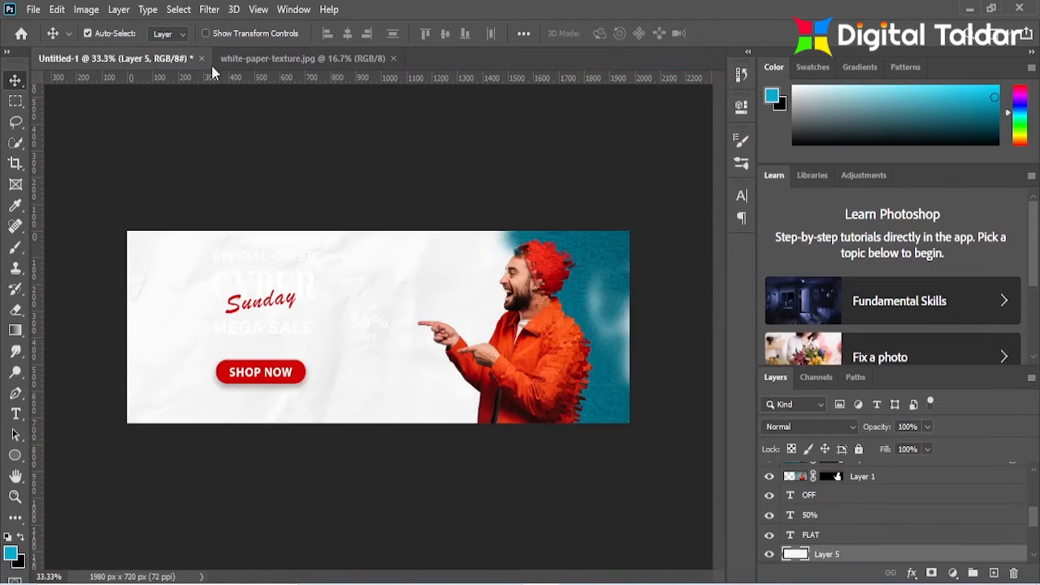
drag(856, 555, 857, 481)
scroll(1034, 515, down, 3)
Step: Move the discount circle and its FLAT, 50% and OFF texts above the paper texture in the layer order
click(853, 496)
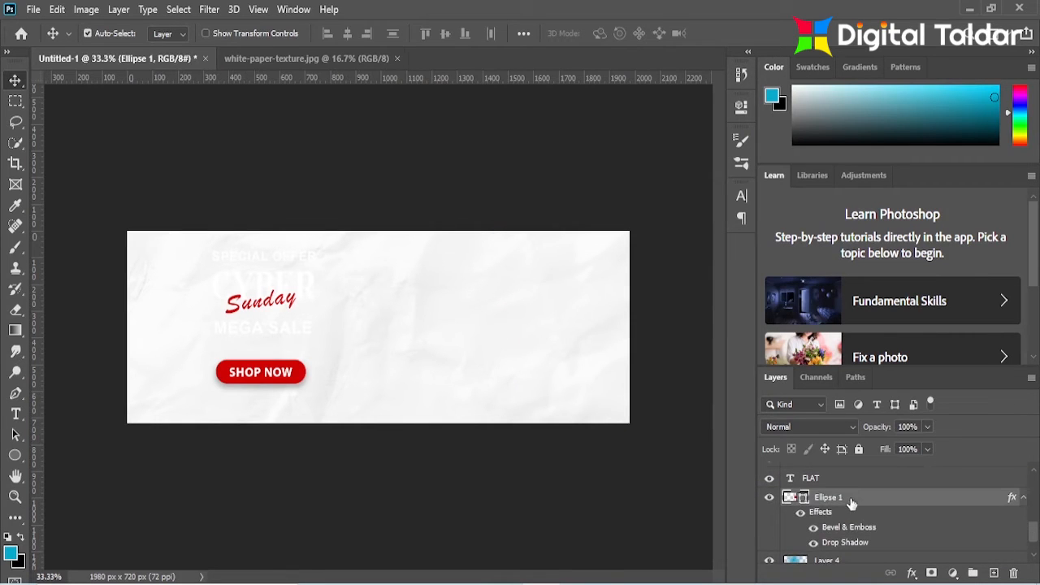
shift+click(861, 478)
scroll(1036, 530, down, 1)
scroll(1035, 530, up, 1)
shift+click(890, 471)
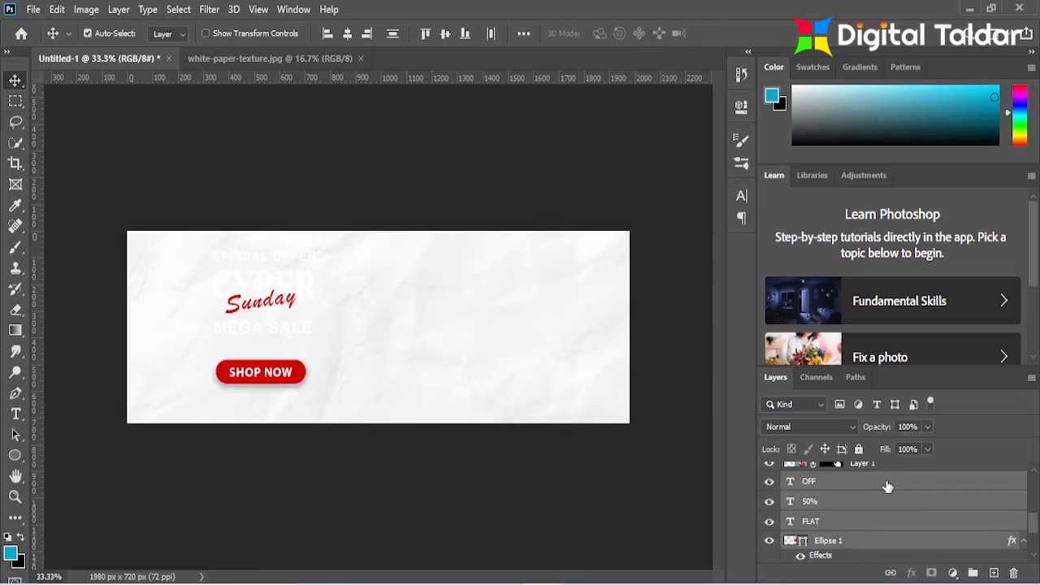
scroll(1034, 529, down, 2)
scroll(1034, 529, up, 2)
drag(955, 522, 919, 468)
Step: Set the paper texture layer's blend mode to Linear Burn
click(599, 414)
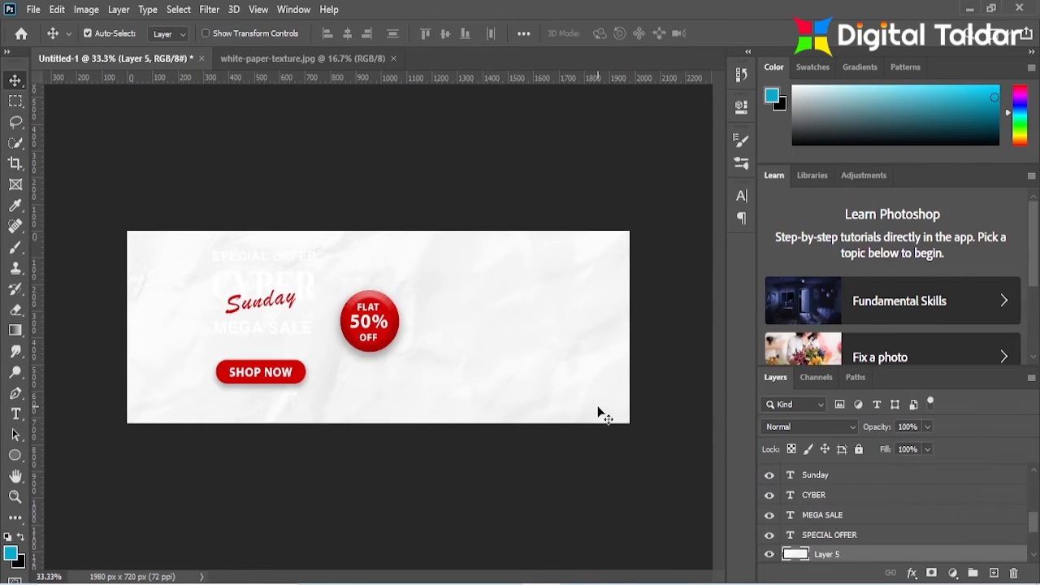
click(801, 426)
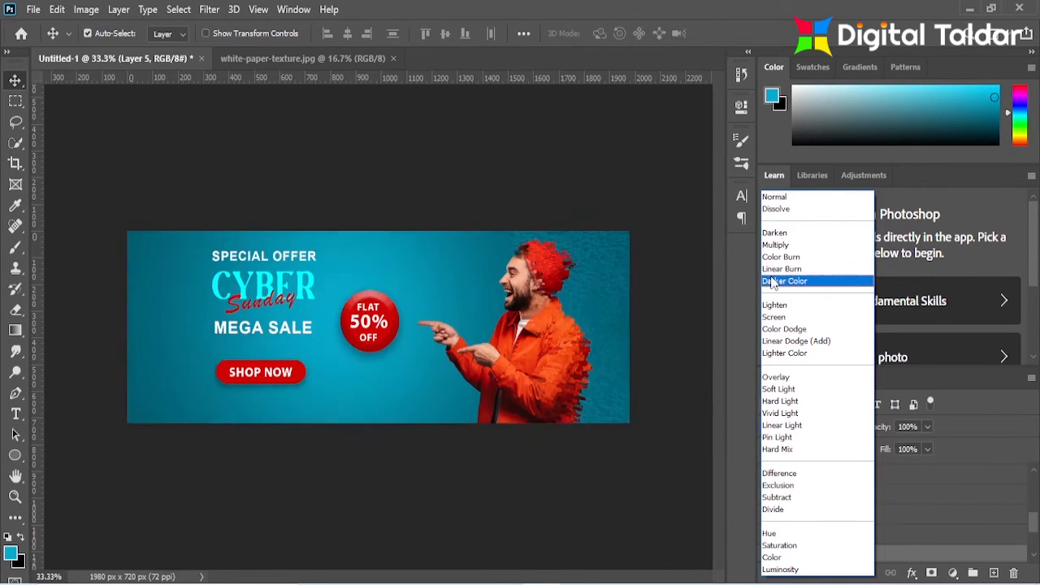
click(773, 271)
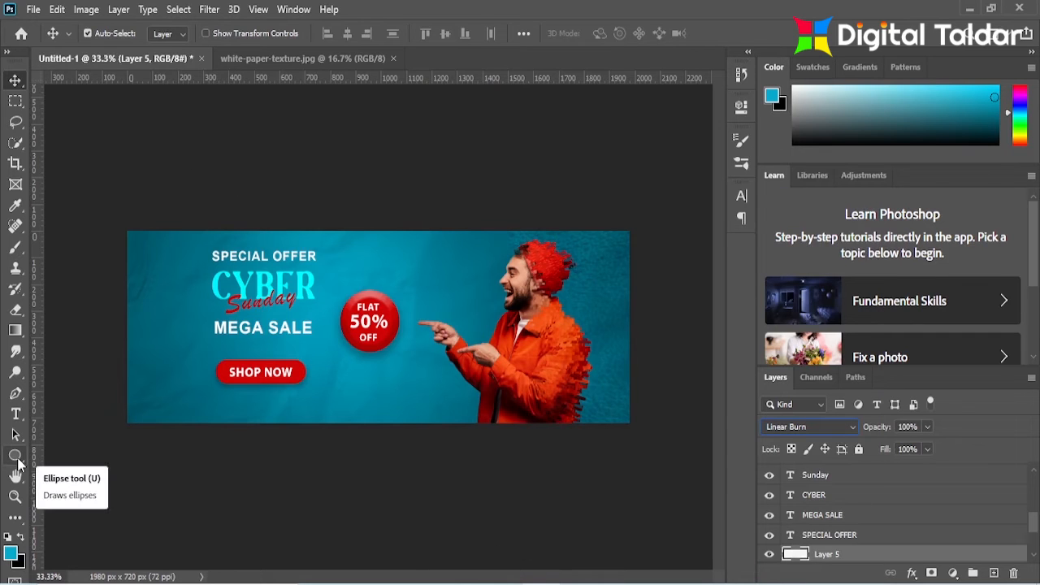
Step: Open pngegg (33).png and bring its pink paint splash into the banner document
click(33, 9)
click(43, 43)
click(767, 488)
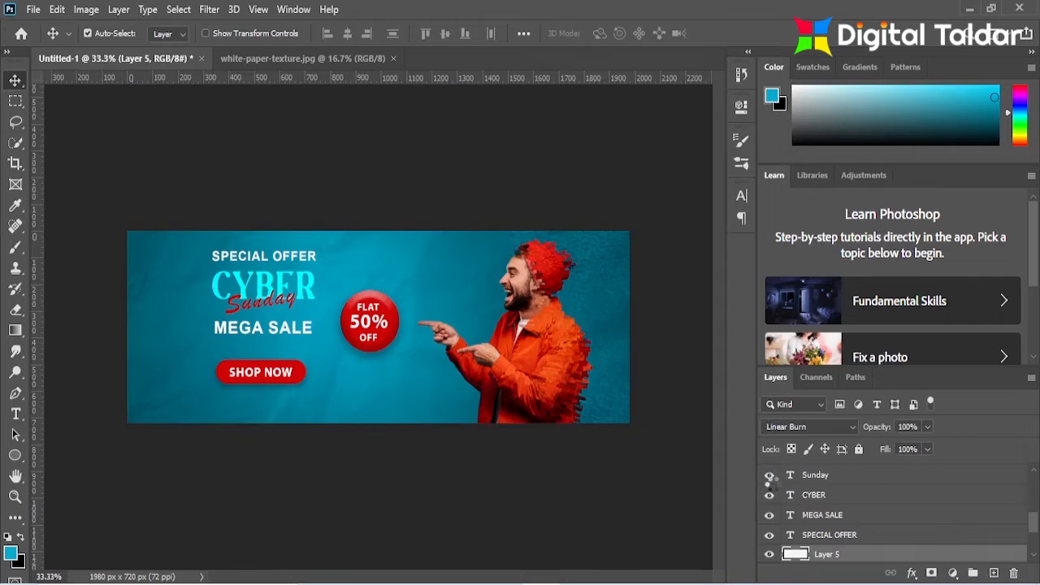
drag(481, 59, 634, 141)
drag(409, 340, 407, 339)
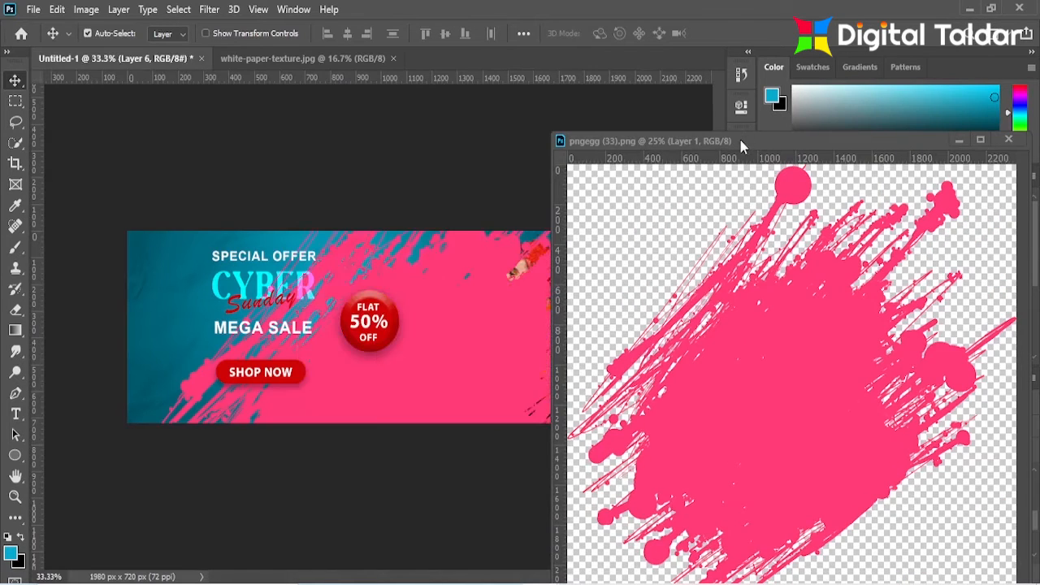
drag(742, 140, 477, 159)
click(743, 159)
key(t)
key(v)
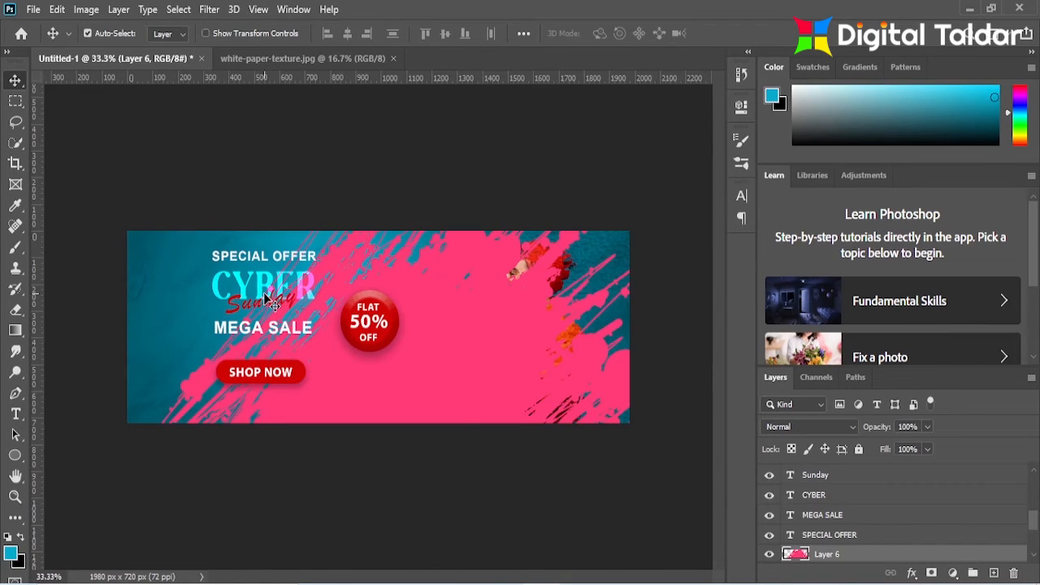
Step: Scale the paint splash down into the banner's lower-left corner and set its blend mode to Luminosity
key(ctrl+t)
drag(126, 416, 206, 476)
key(Return)
click(839, 424)
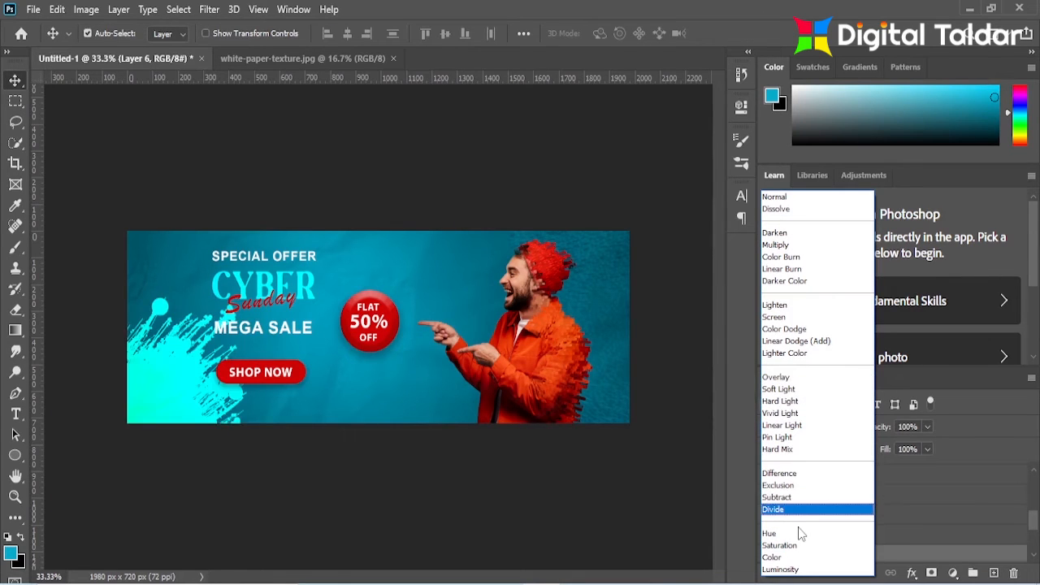
click(798, 568)
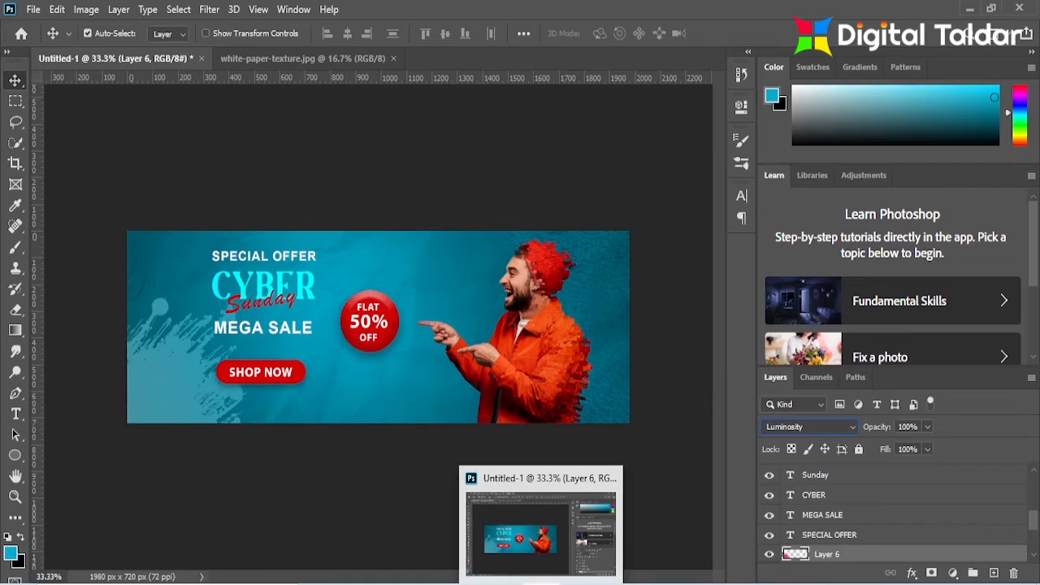
Step: Duplicate the paint splash, scale the copy to about 69.6%, and place it over the banner's upper edge between the headings and the man
key(ctrl+j)
key(ctrl+t)
drag(277, 394, 483, 271)
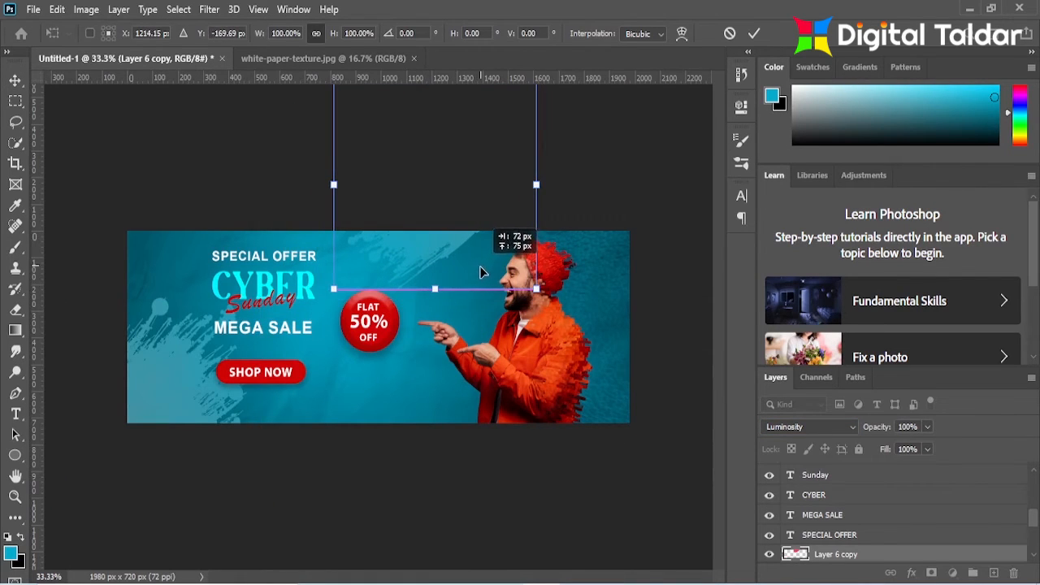
drag(532, 192, 476, 192)
drag(406, 193, 435, 220)
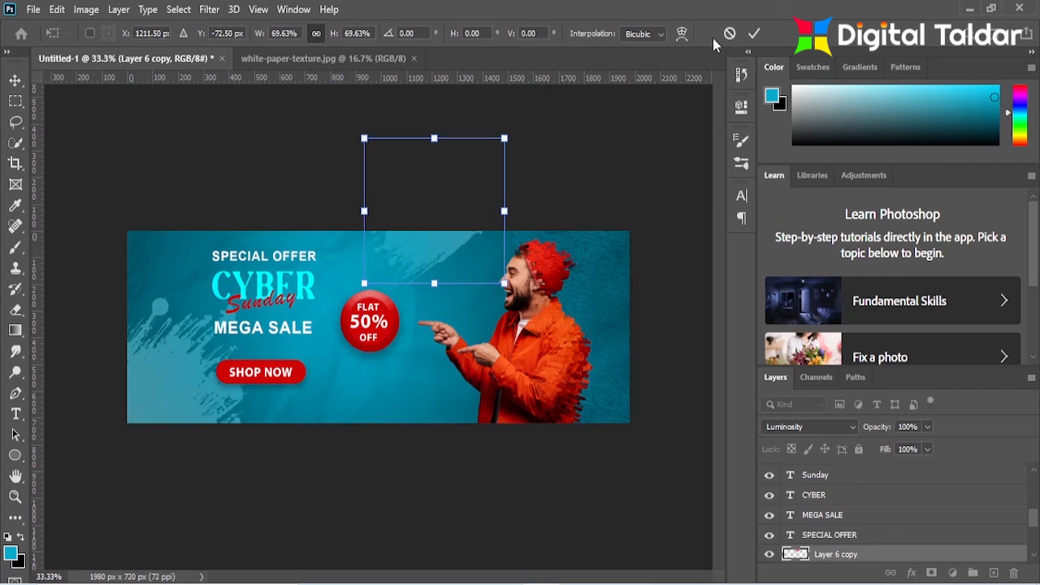
click(754, 34)
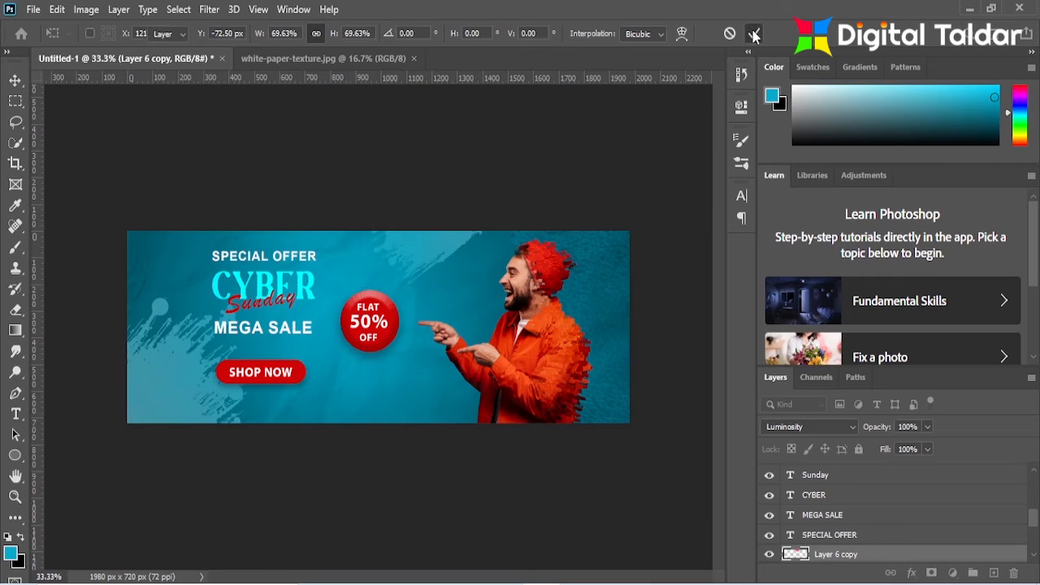
Step: Draw a circle about 75 px wide below the discount badge and fill it with white
click(16, 456)
drag(355, 390, 383, 411)
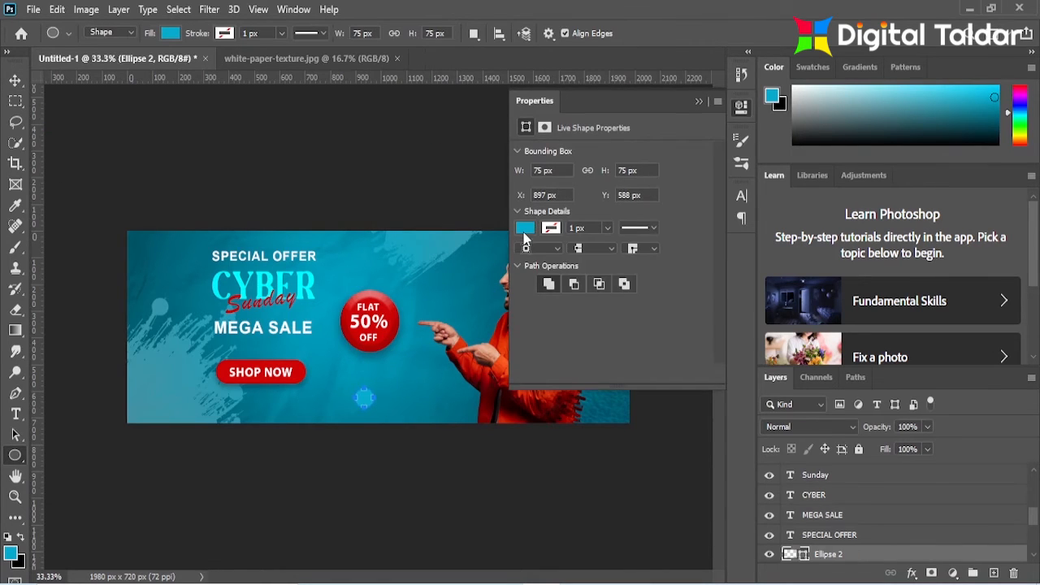
click(525, 228)
click(529, 322)
click(699, 101)
click(16, 80)
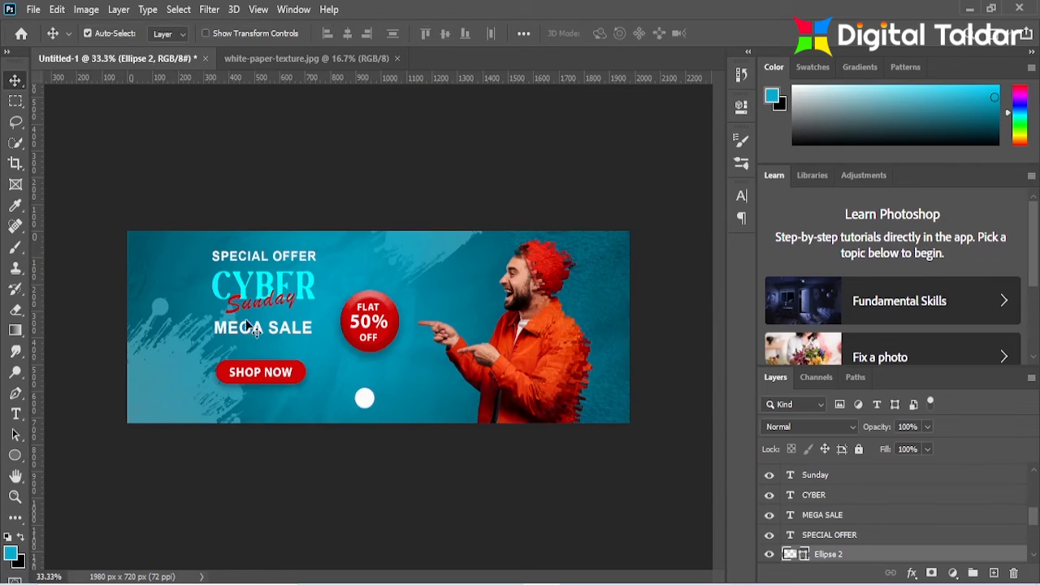
Step: Duplicate the small white circle slightly to its right and give the copy no fill and a white stroke
drag(363, 395, 376, 398)
click(15, 457)
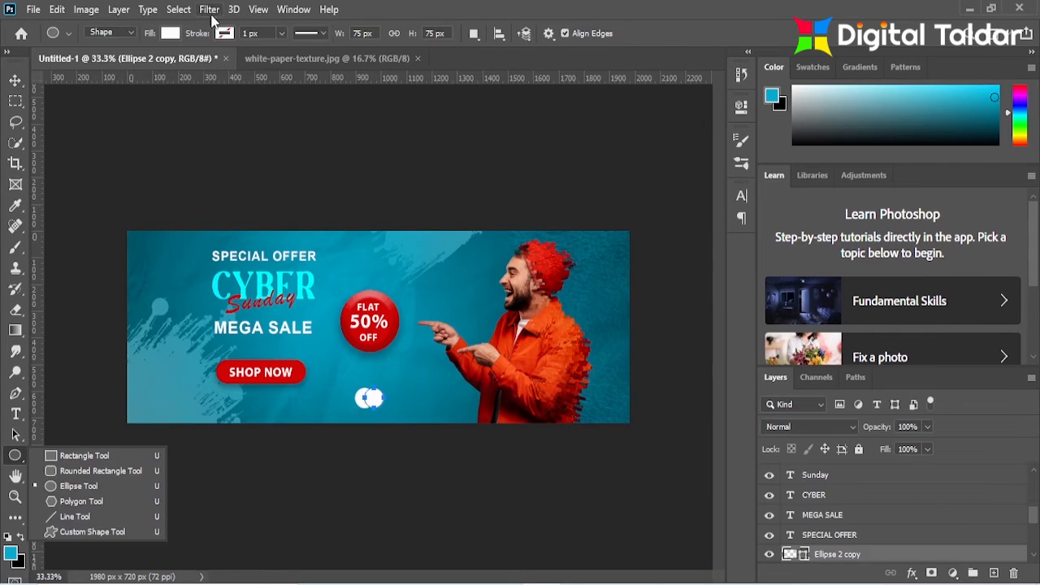
click(169, 35)
click(82, 64)
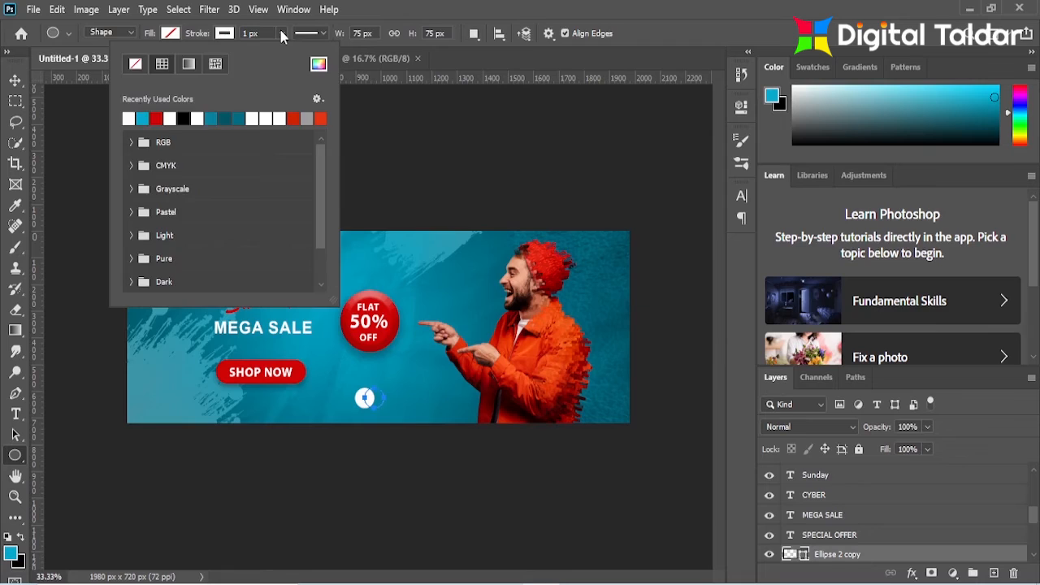
Step: Set the outlined circle's stroke width to 4 px
click(280, 36)
key(v)
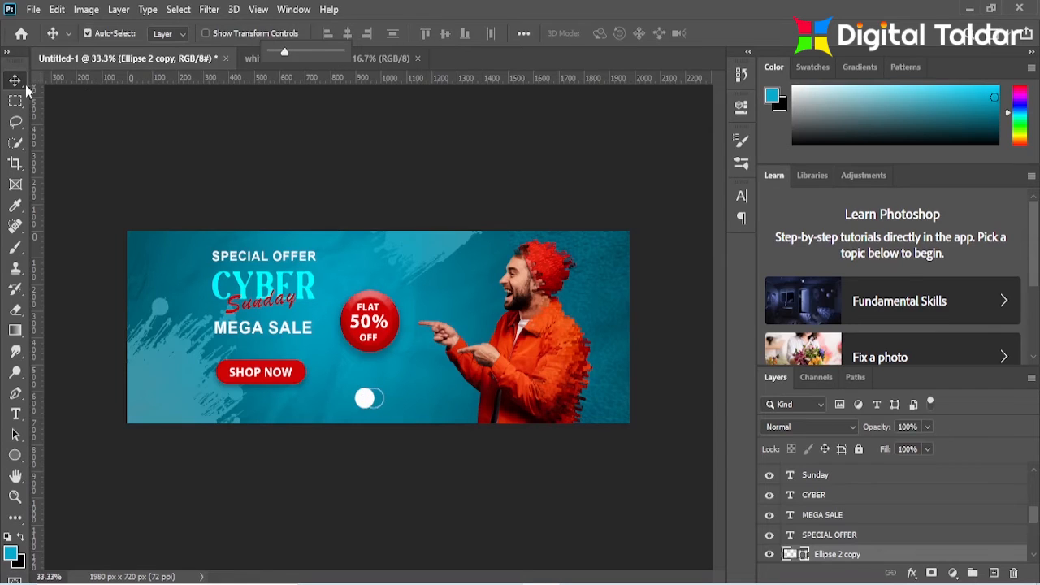
click(15, 457)
click(322, 33)
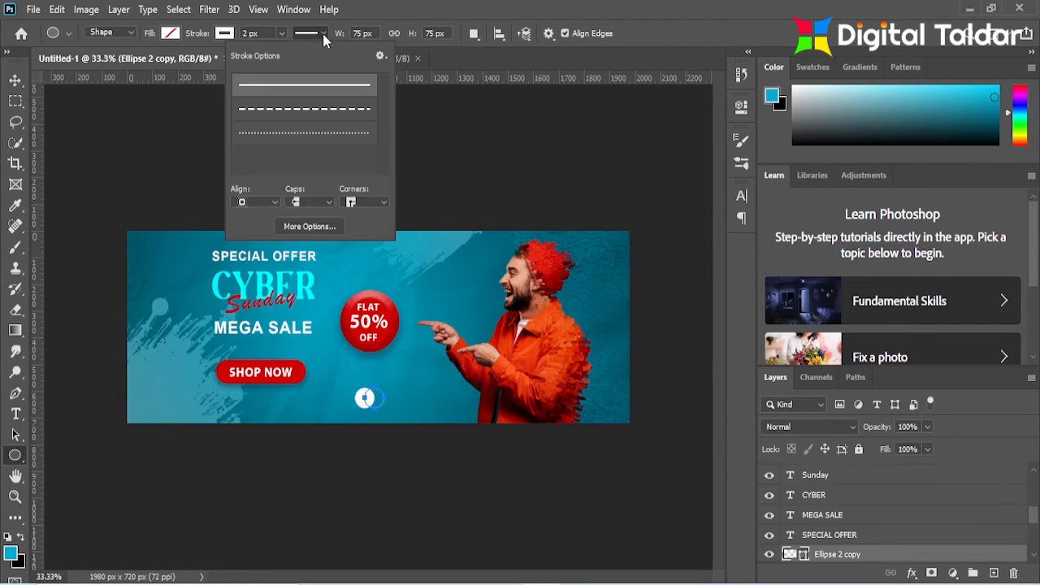
click(280, 36)
drag(280, 36, 283, 41)
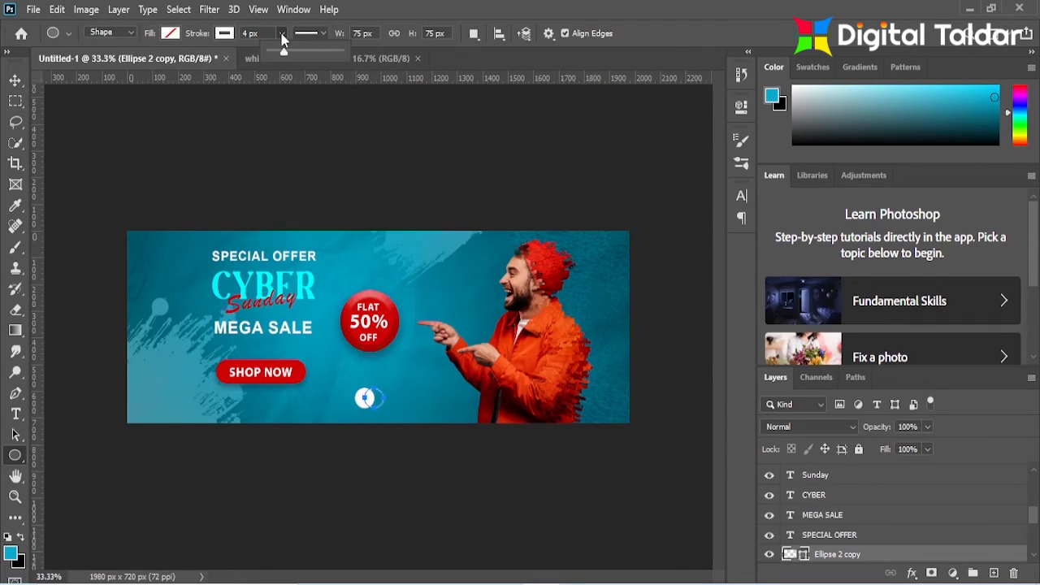
Step: Select both overlapping circles, shrink and tilt the pair, and place it near the banner's lower edge below the discount badge
click(16, 80)
scroll(1036, 526, down, 1)
shift+click(864, 547)
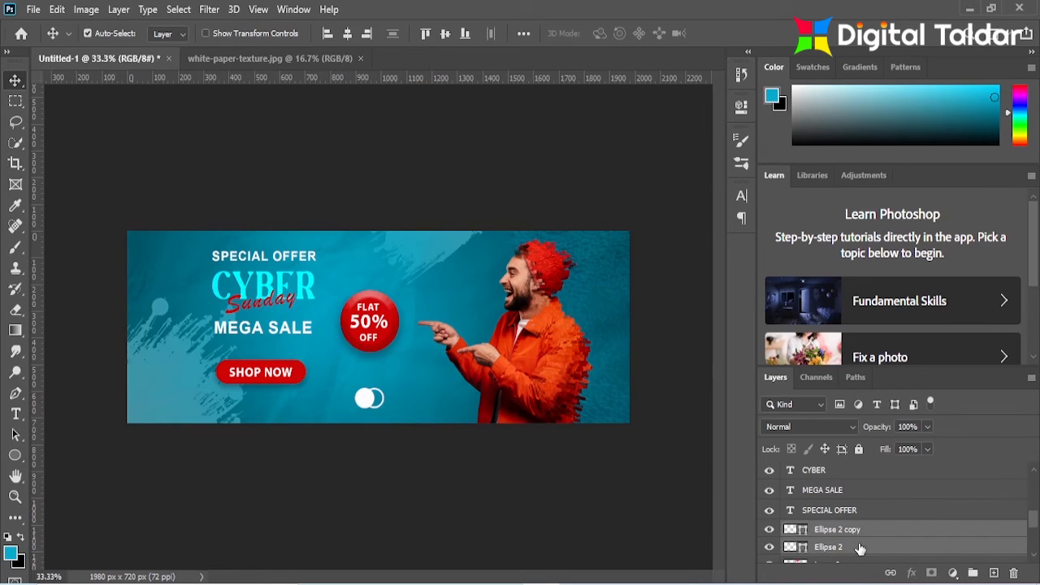
key(ctrl+t)
mouse_move(383, 395)
mouse_down()
mouse_move(384, 373)
mouse_move(381, 405)
mouse_move(390, 401)
mouse_move(350, 358)
mouse_move(163, 266)
mouse_up()
click(754, 33)
Step: Duplicate the outlined circle to the left of the CYBER heading and scale the copy to about 82%
click(390, 401)
key(ctrl+t)
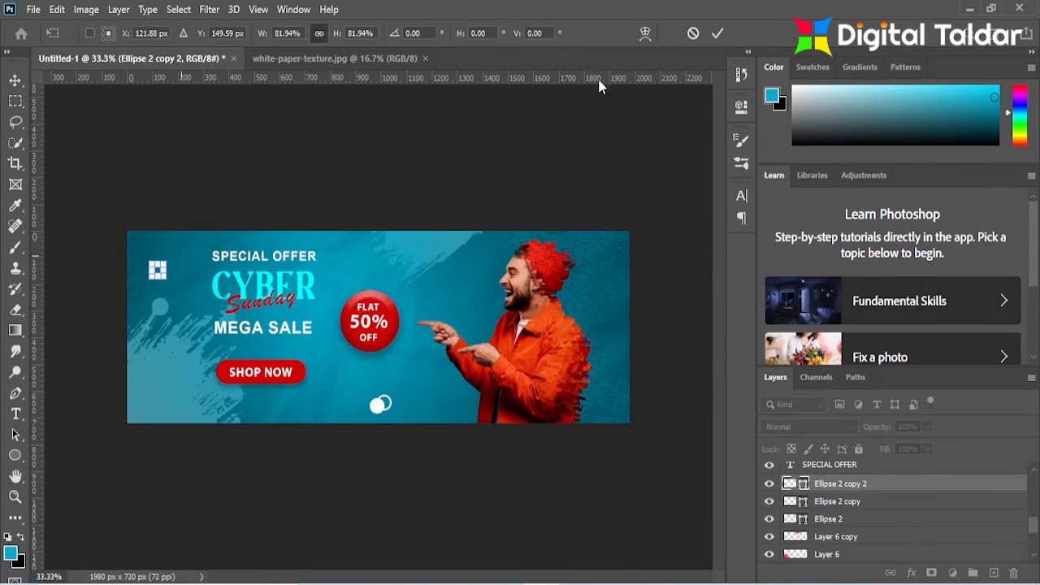
key(Return)
Step: Open pngegg (35).png and erase its black shapes except the diagonal row of three triangles near the centre
click(33, 9)
click(32, 39)
click(590, 247)
click(754, 490)
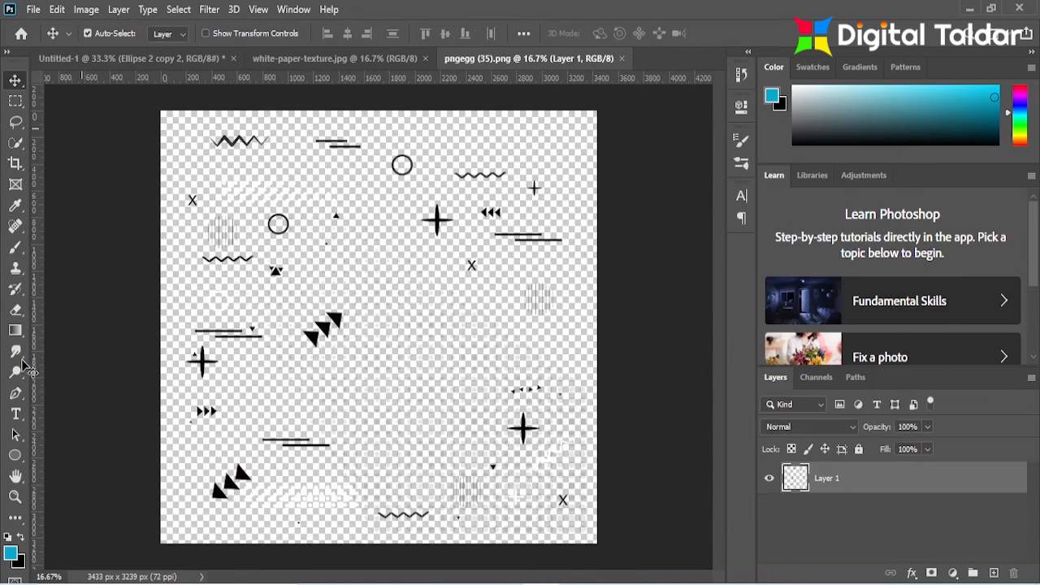
click(15, 310)
mouse_move(214, 236)
mouse_down()
mouse_move(221, 198)
mouse_move(406, 152)
mouse_move(515, 227)
mouse_move(511, 441)
mouse_move(410, 561)
mouse_move(186, 418)
mouse_move(203, 349)
mouse_up()
Step: Bring the remaining triangle artwork into the banner document
click(15, 80)
drag(498, 58, 589, 146)
drag(727, 384, 447, 383)
drag(695, 146, 520, 58)
click(114, 58)
Step: Scale the triangle artwork down and position it in the banner's lower-left corner
key(ctrl+t)
drag(399, 311, 243, 406)
drag(314, 360, 317, 353)
drag(268, 424, 276, 441)
click(754, 32)
Step: Apply a white Color Overlay at 100% opacity to the triangle artwork
click(912, 573)
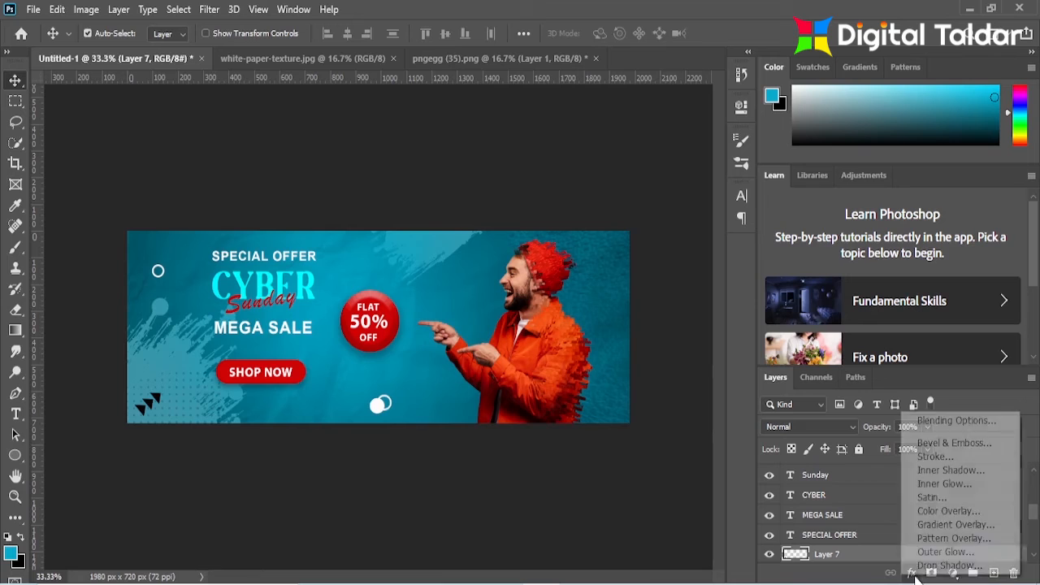
click(933, 516)
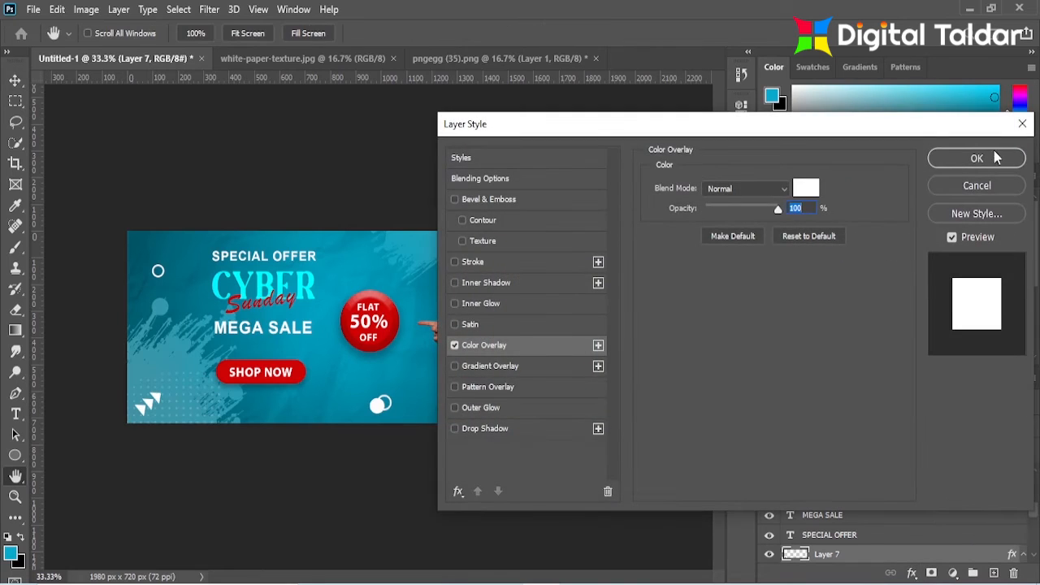
click(977, 158)
Step: Shrink the white triangle artwork a little further and keep it in the banner's lower-left corner
key(ctrl+t)
drag(323, 372, 276, 406)
drag(203, 478, 217, 448)
click(754, 33)
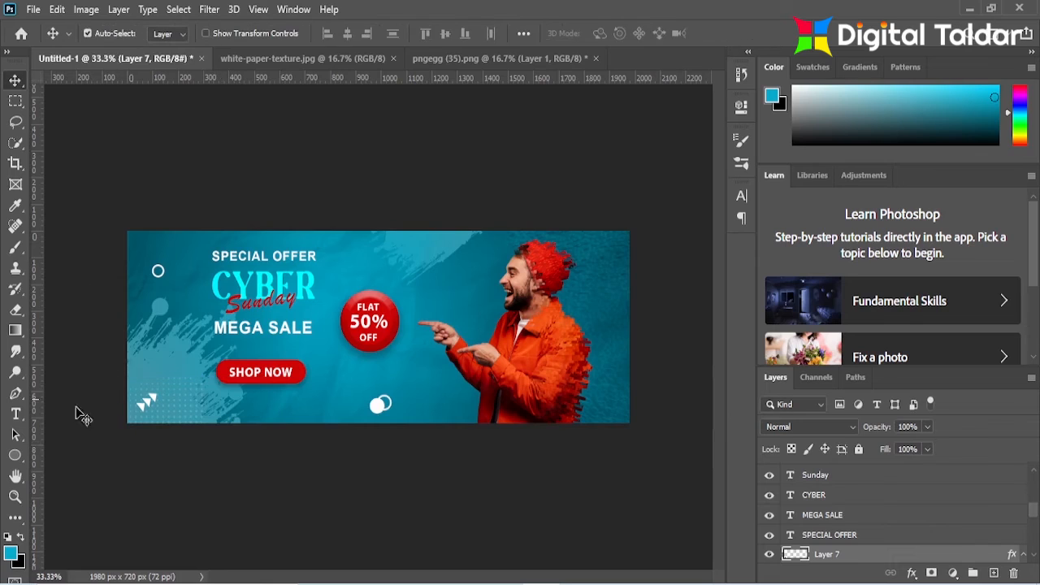
Step: Add a "+" text between the discount badge and the man's face and colour it white (ffffff)
click(15, 414)
click(419, 290)
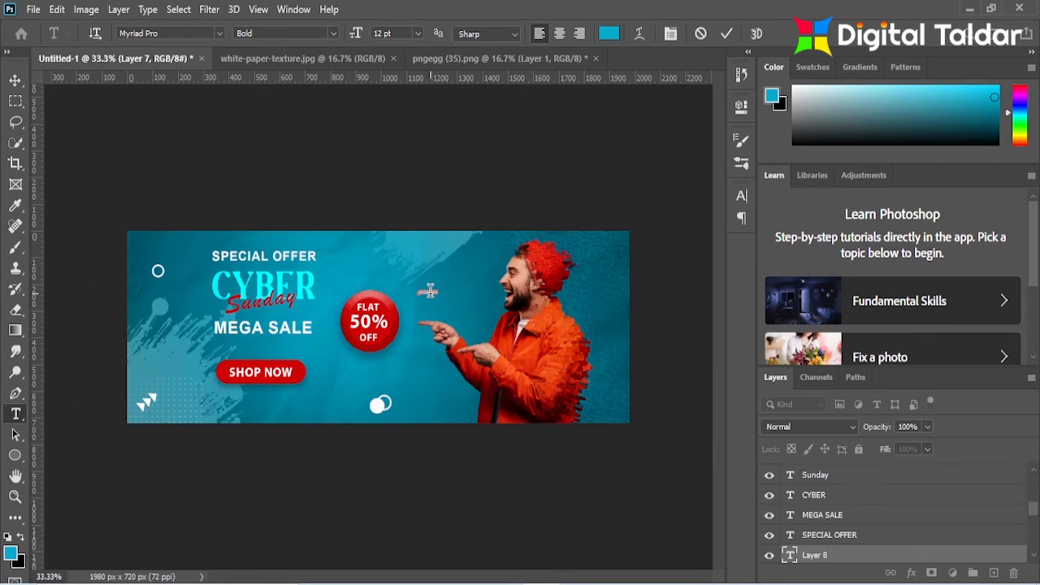
click(726, 33)
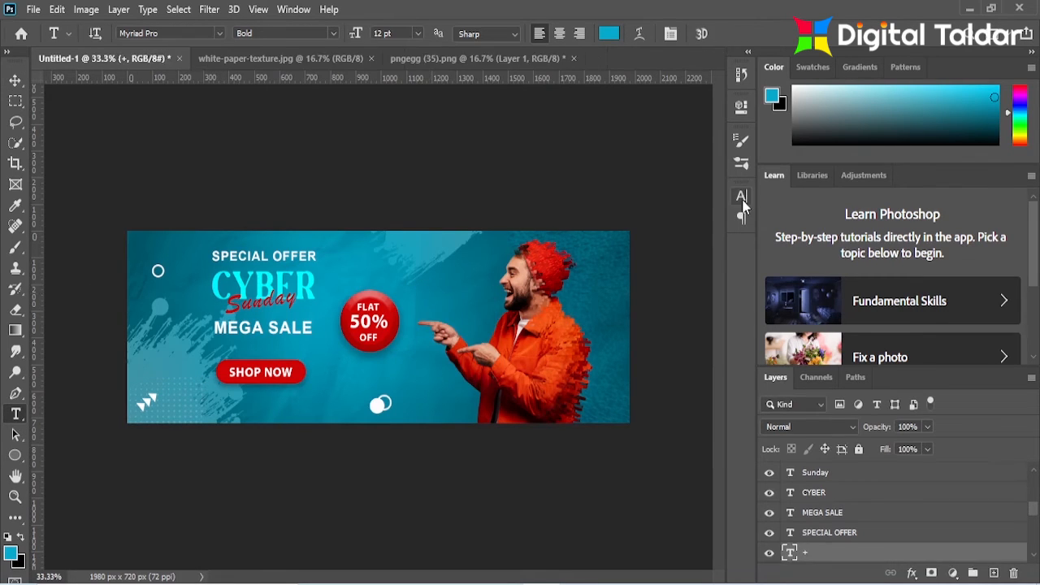
click(741, 198)
click(702, 289)
text(ffffff)
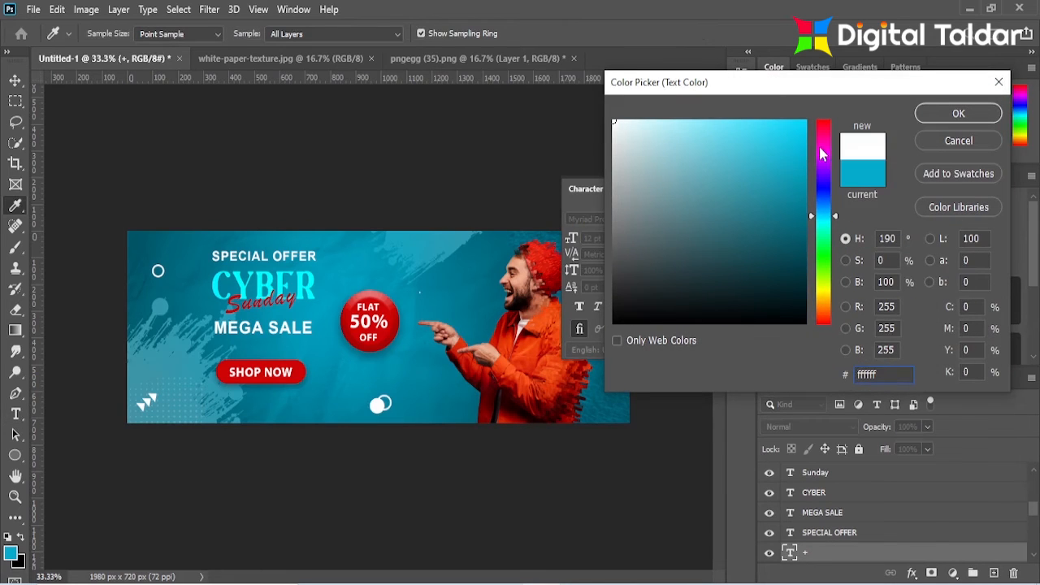
key(Return)
Step: Enlarge the plus sign to about 537% and rotate it by about -33° so it looks like a cross
click(16, 81)
key(ctrl+t)
drag(420, 290, 448, 244)
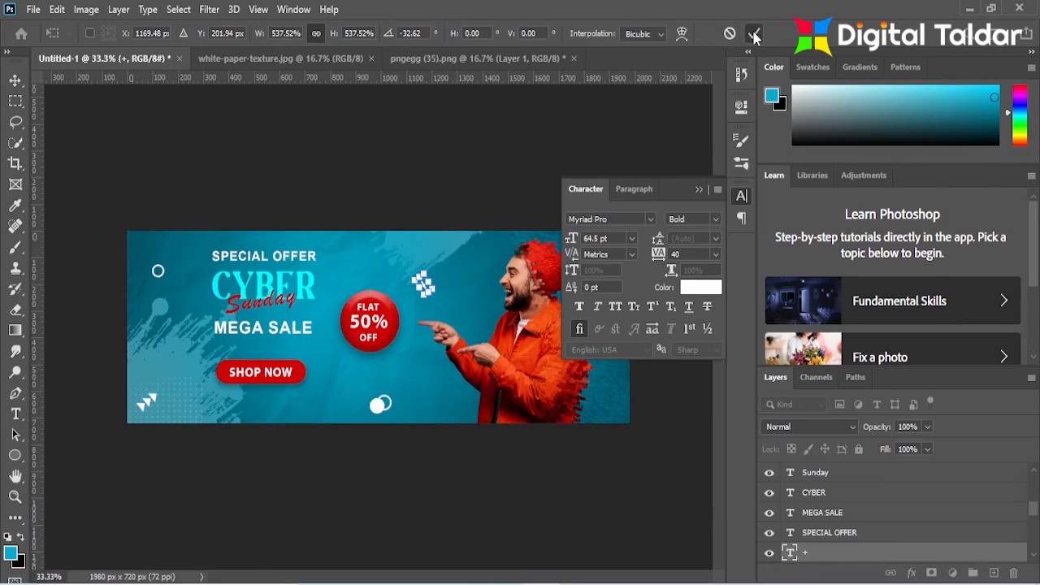
click(754, 36)
click(699, 188)
Step: Scale the white cross to about 120% and place it above and to the right of the discount badge
drag(423, 289, 454, 290)
key(ctrl+t)
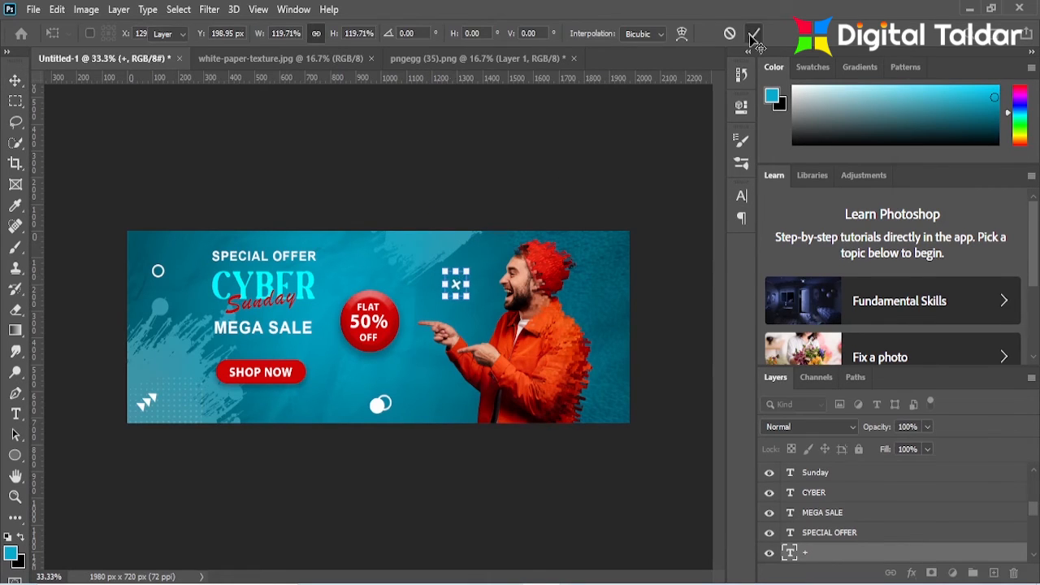
click(754, 36)
drag(455, 285, 412, 266)
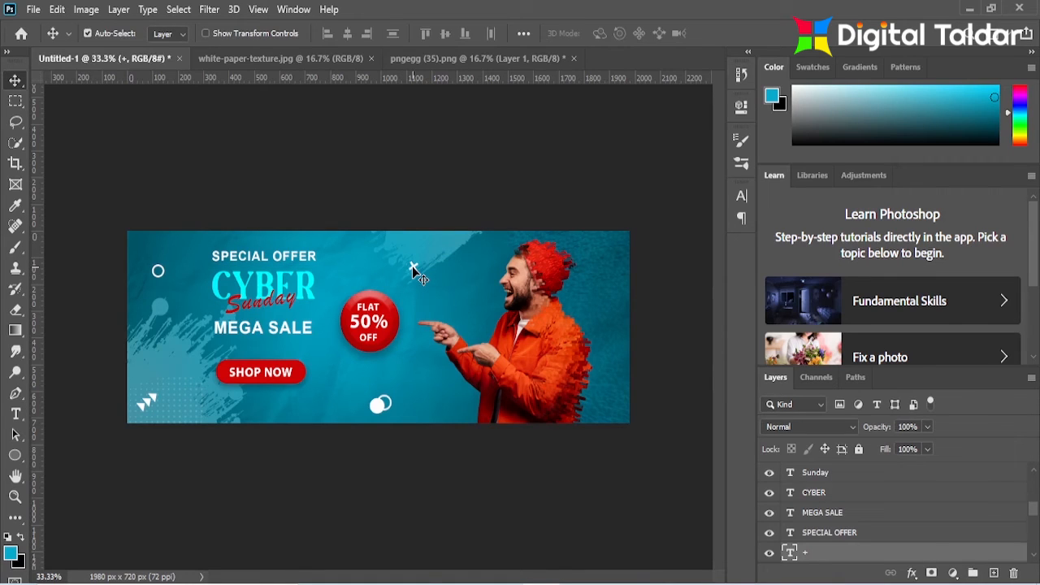
Step: Duplicate the white cross to the right of the man near the banner's edge and make the copy smaller
drag(412, 264, 622, 346)
key(ctrl+t)
click(754, 35)
Step: Restore the erased shapes in pngegg (35).png and erase all but the lower zigzag line, cleaning around it with a 177 px eraser
click(490, 59)
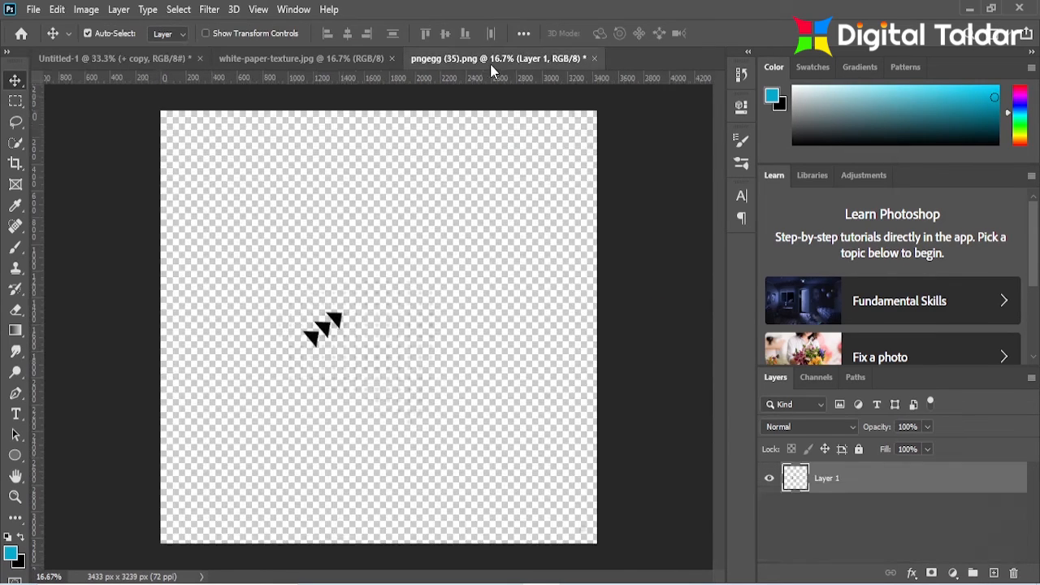
click(15, 311)
mouse_move(227, 330)
mouse_down()
mouse_move(225, 418)
mouse_move(279, 464)
mouse_move(406, 383)
mouse_move(538, 499)
mouse_move(394, 573)
mouse_up()
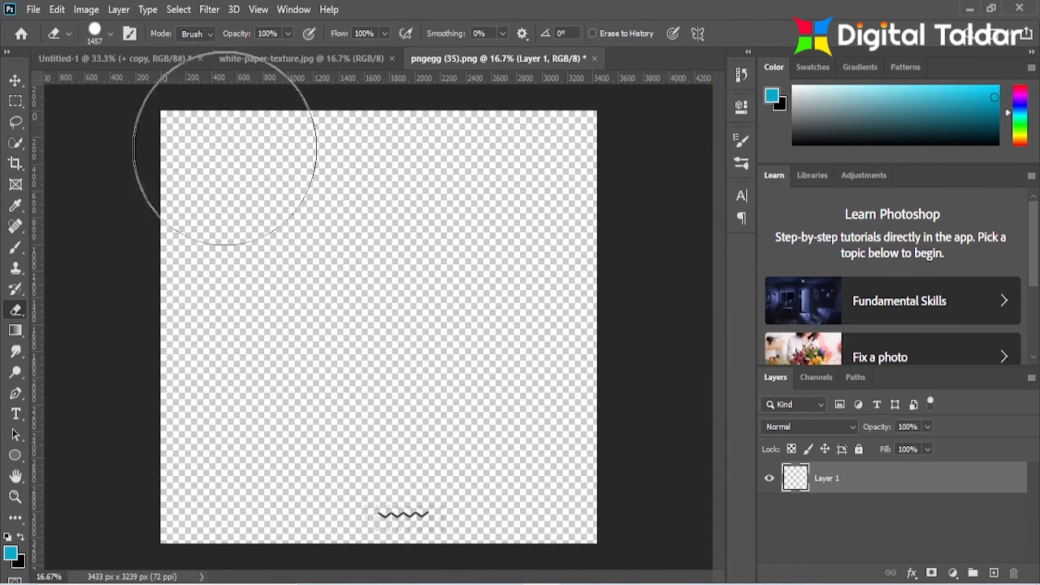
click(110, 33)
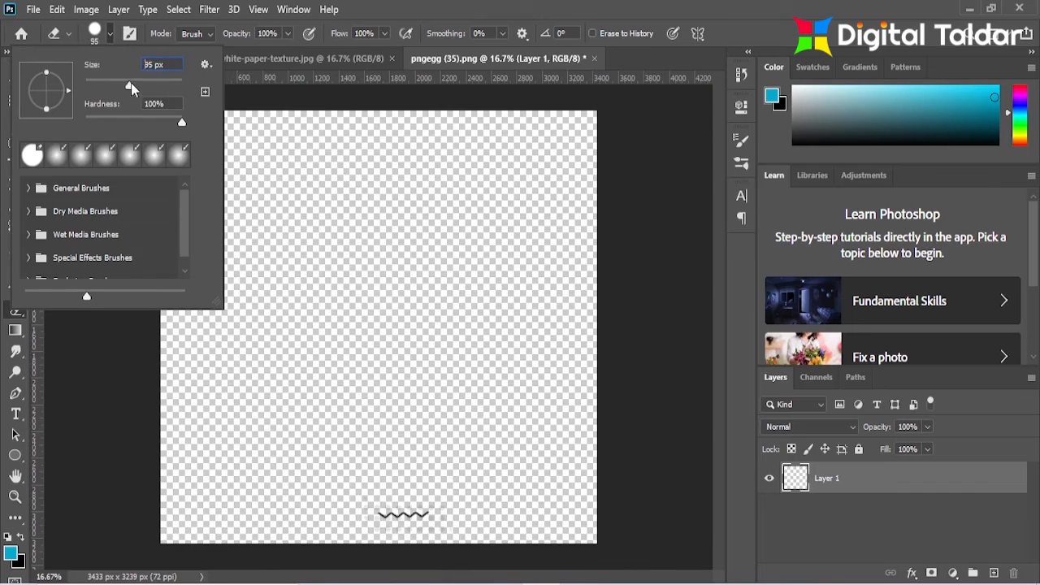
key(Return)
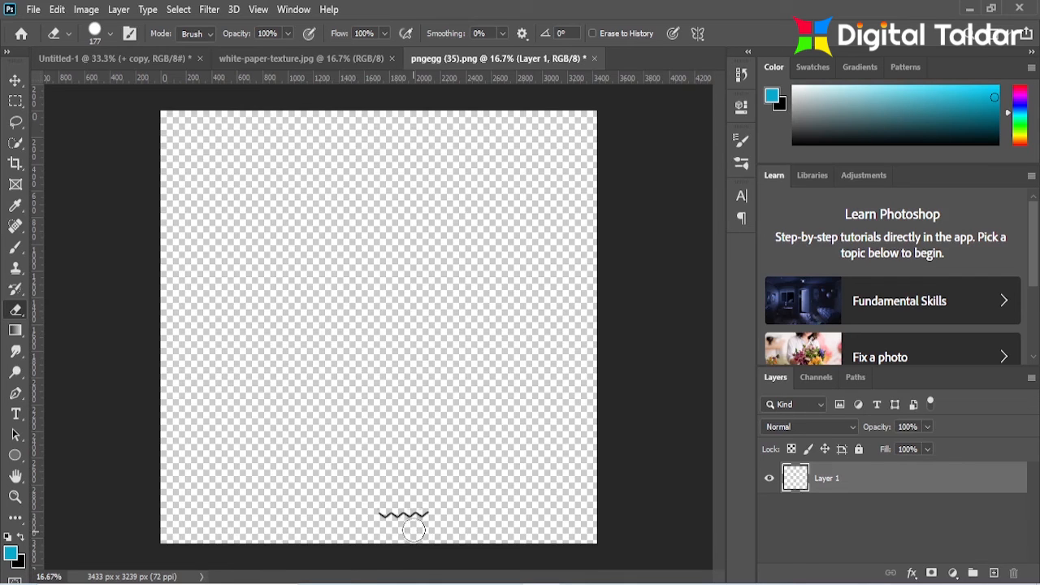
Step: Bring the zigzag line into the banner and position it just below the discount badge
key(v)
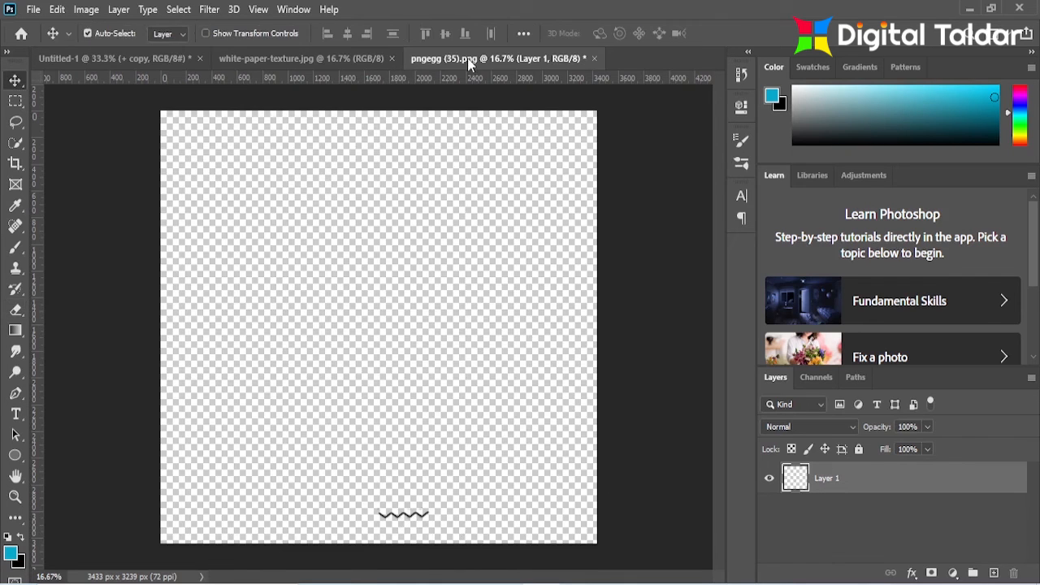
drag(471, 58, 583, 108)
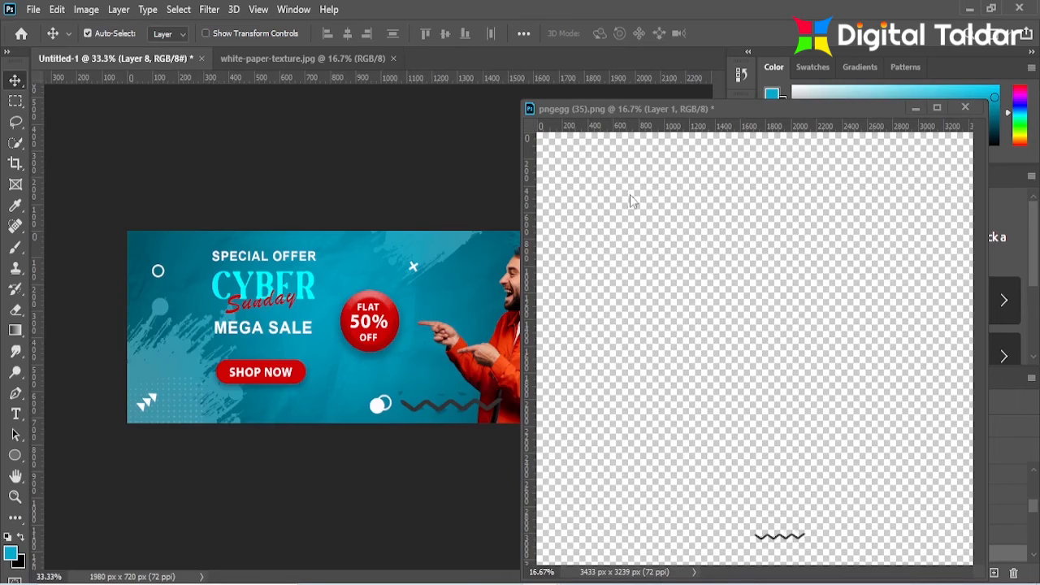
drag(647, 108, 592, 62)
mouse_move(485, 412)
mouse_down()
mouse_move(467, 357)
mouse_move(434, 383)
mouse_up()
Step: Set the eraser size to 62 px for cleaning around the zigzag line
key(e)
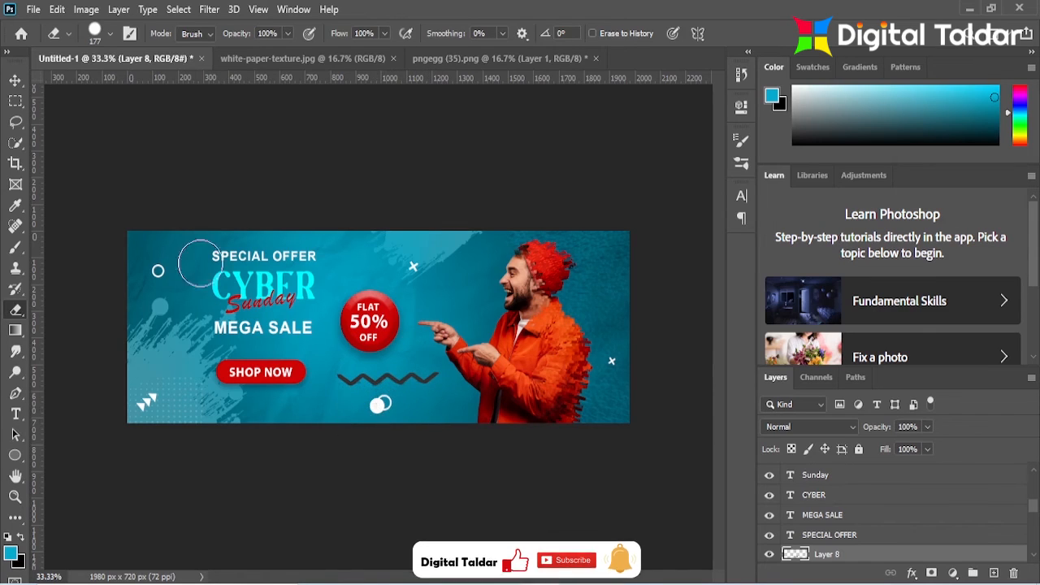
click(110, 34)
drag(154, 85, 115, 85)
key(Return)
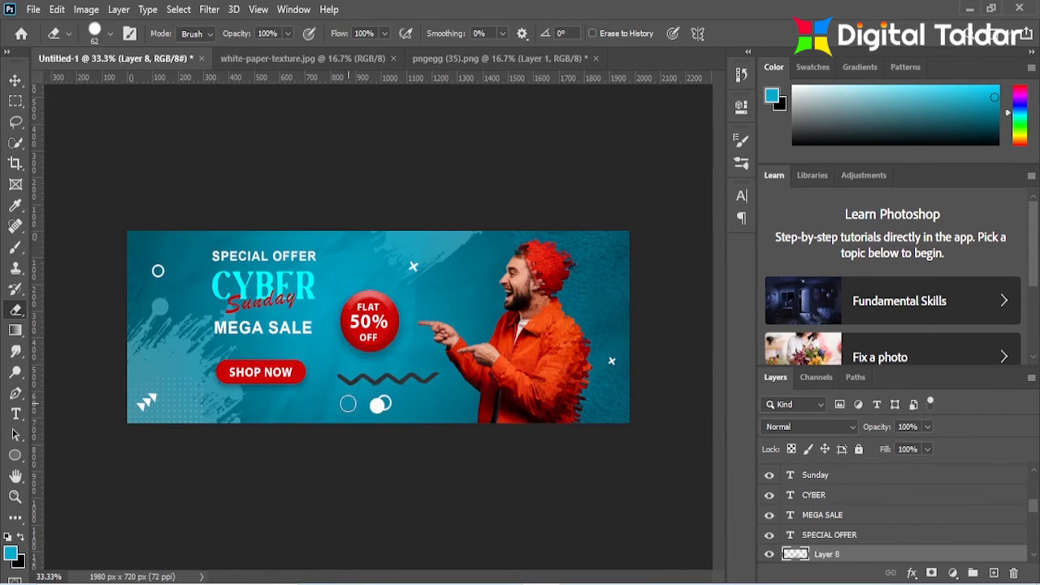
Step: Recolor the zigzag line white with a Color Overlay layer style
click(15, 80)
click(912, 573)
click(942, 507)
key(Return)
Step: Shrink the white zigzag line and place it between the upper cross and the man's face
key(ctrl+t)
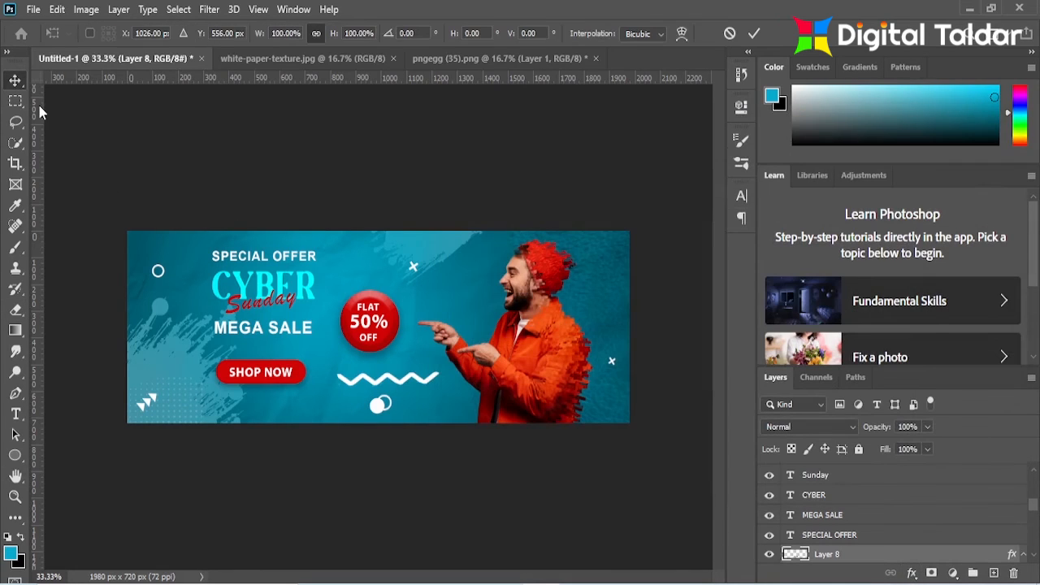
drag(439, 372, 465, 283)
key(Return)
Step: Duplicate the small zigzag line and place the copy directly below the original
key(ctrl+j)
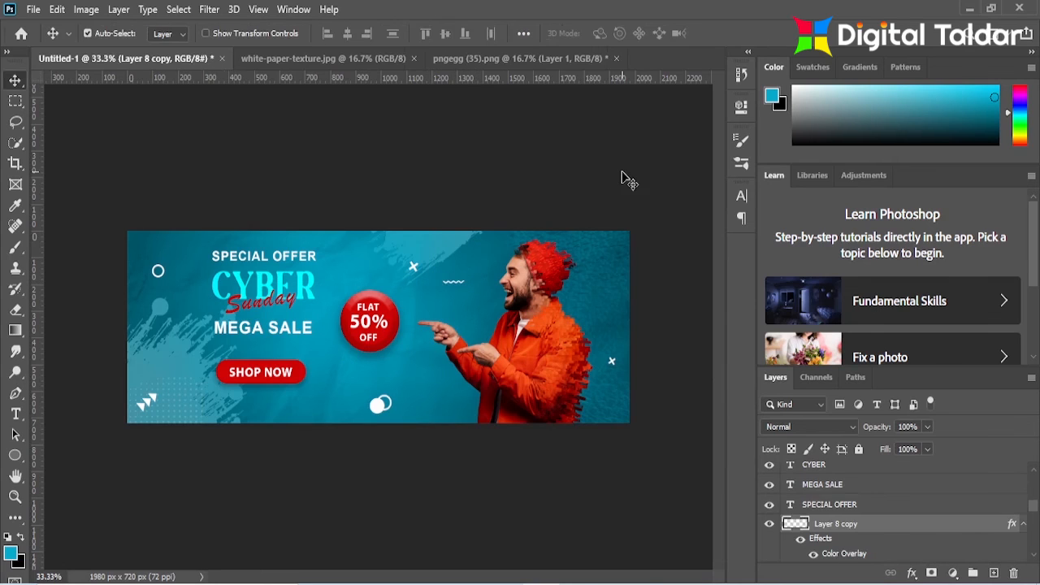
key(ctrl+t)
key(Return)
key(ctrl+t)
click(754, 33)
click(1034, 556)
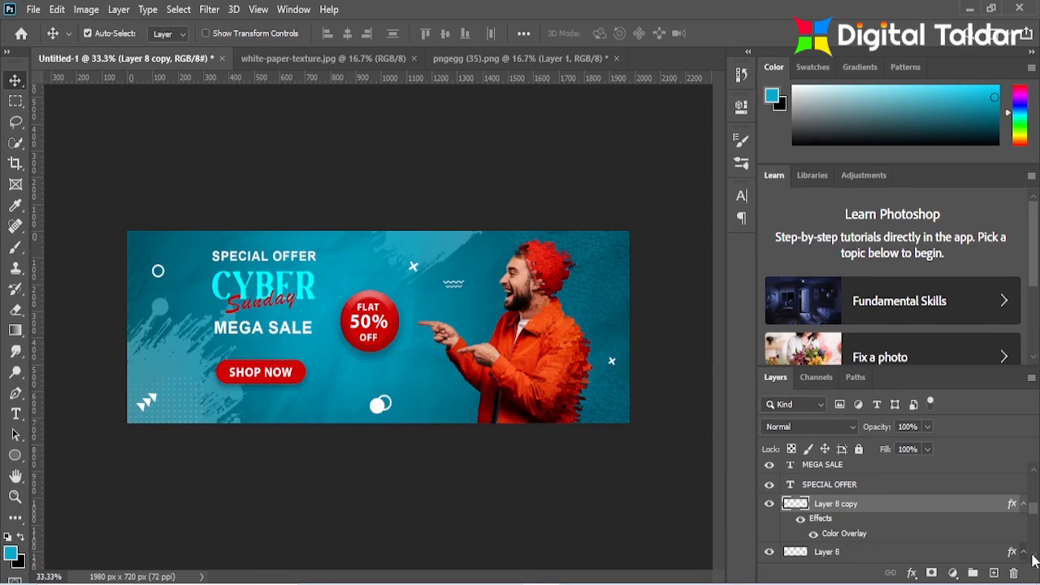
Step: Move both zigzag lines together up and to the right, beside the man's hat near the banner's upper edge
shift+click(889, 560)
key(t)
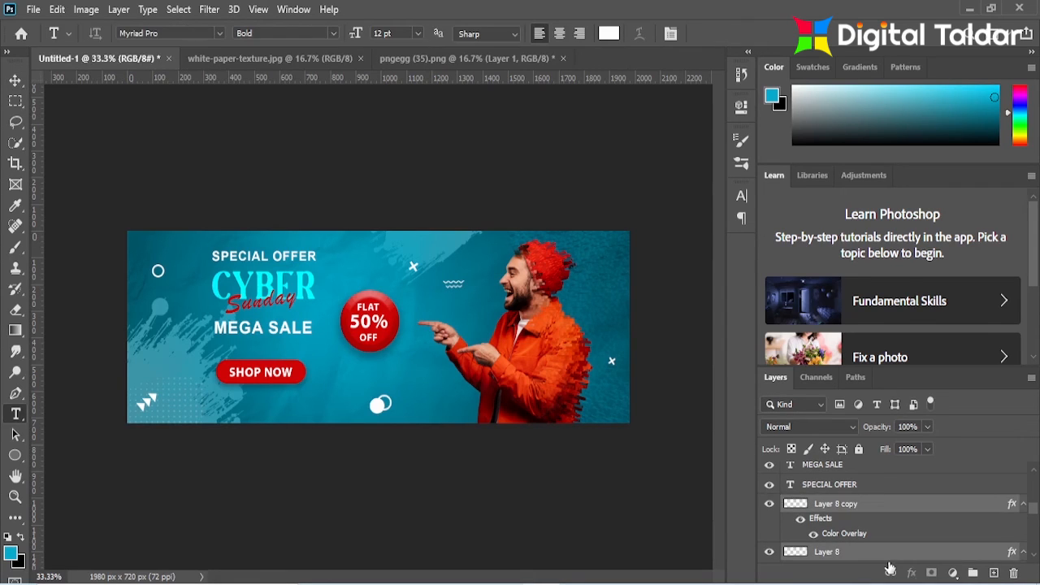
key(ctrl+t)
key(Up)
key(Up)
key(Up)
key(Up)
key(shift+Right)
key(shift+Right)
key(shift+Right)
key(shift+Right)
key(shift+Right)
key(shift+Right)
key(shift+Right)
key(shift+Right)
key(shift+Right)
key(shift+Up)
key(shift+Up)
key(shift+Up)
key(shift+Up)
key(shift+Up)
key(shift+Up)
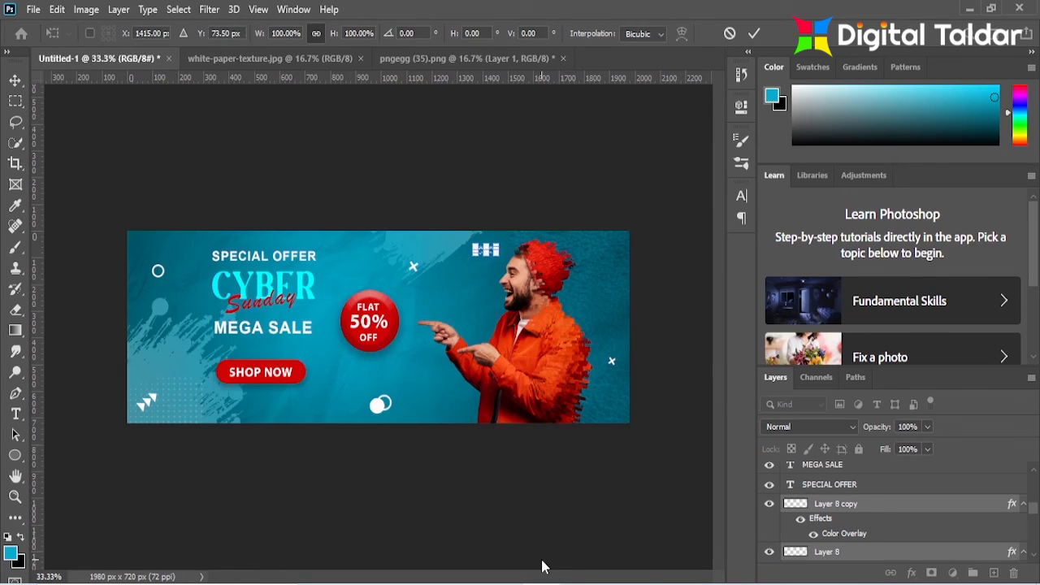
click(754, 33)
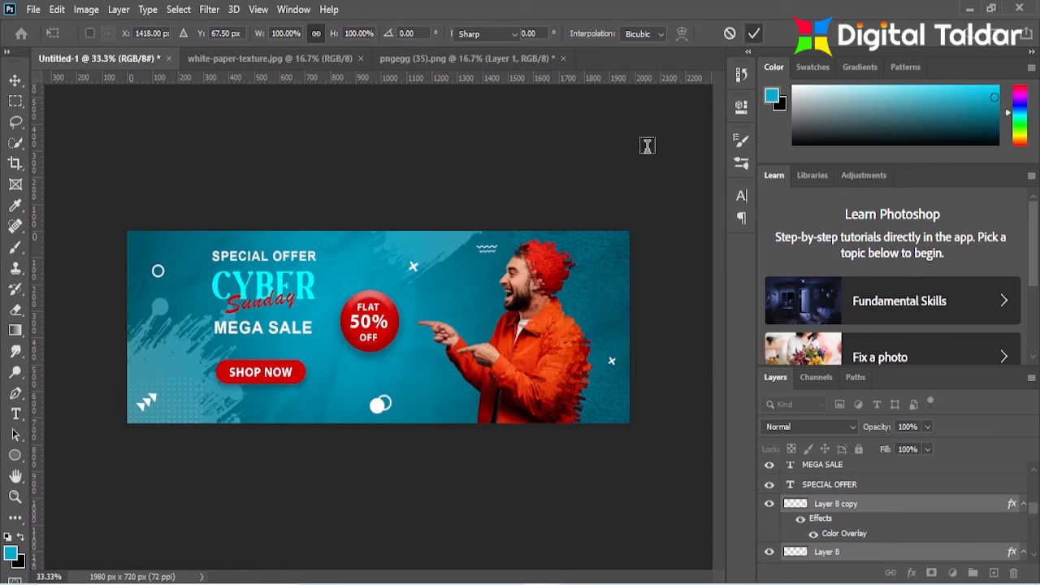
click(16, 82)
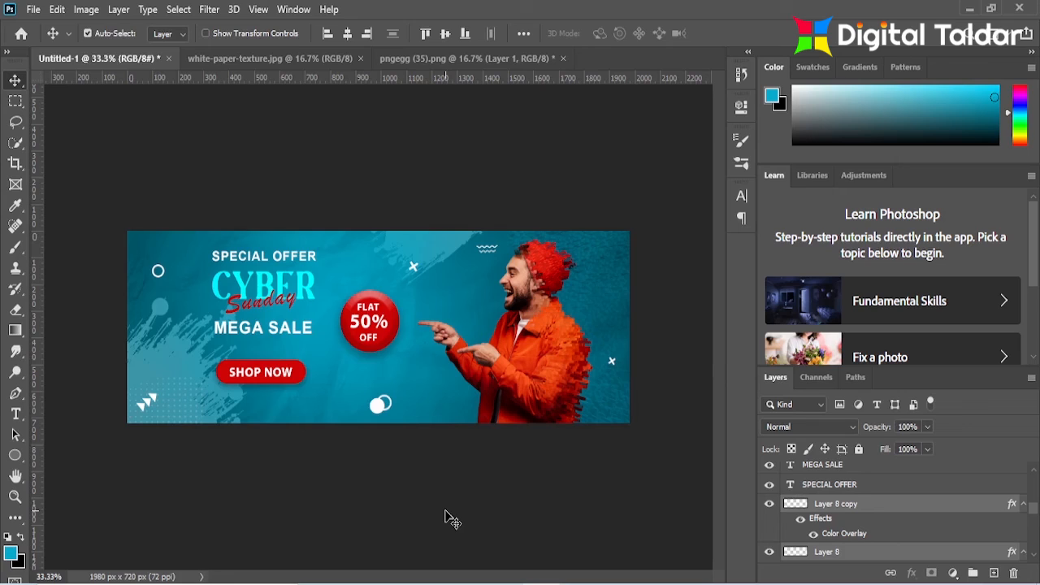
Step: Scale the SPECIAL OFFER, CYBER, Sunday and MEGA SALE texts together to about 122% and center them above the SHOP NOW button
click(294, 327)
click(300, 289)
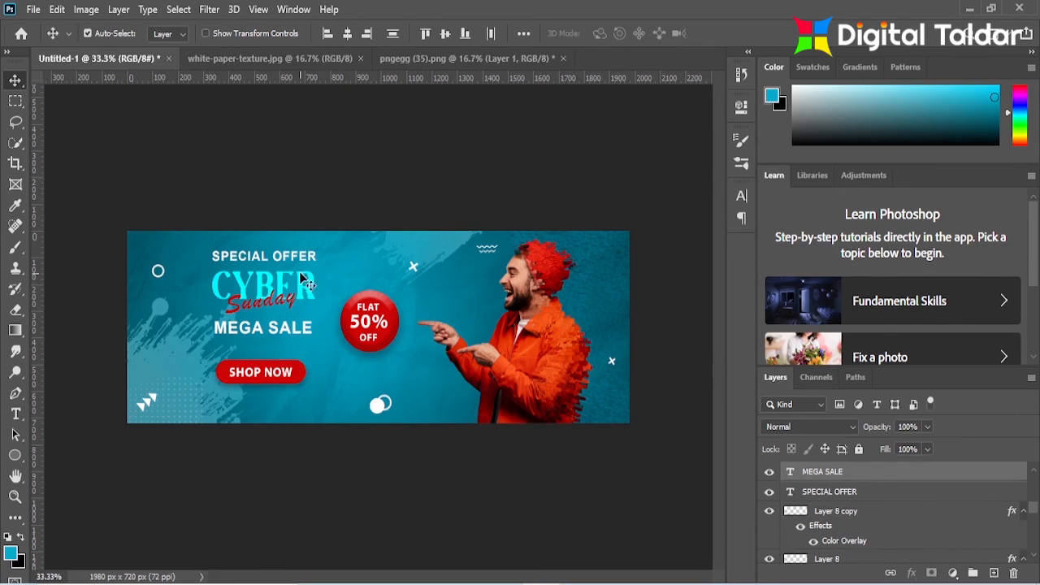
shift+click(307, 262)
key(ctrl+t)
drag(265, 332, 277, 314)
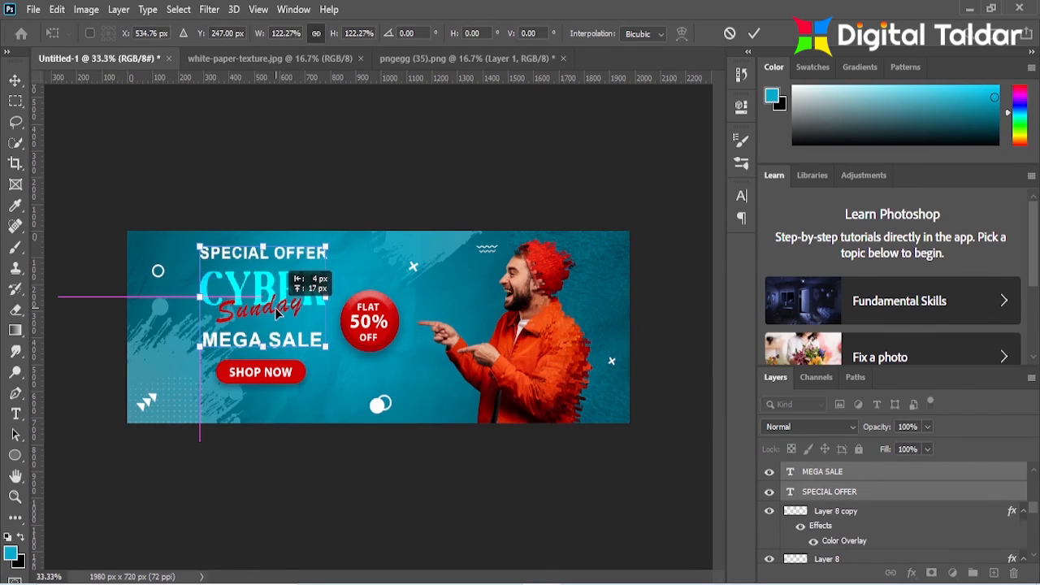
click(754, 33)
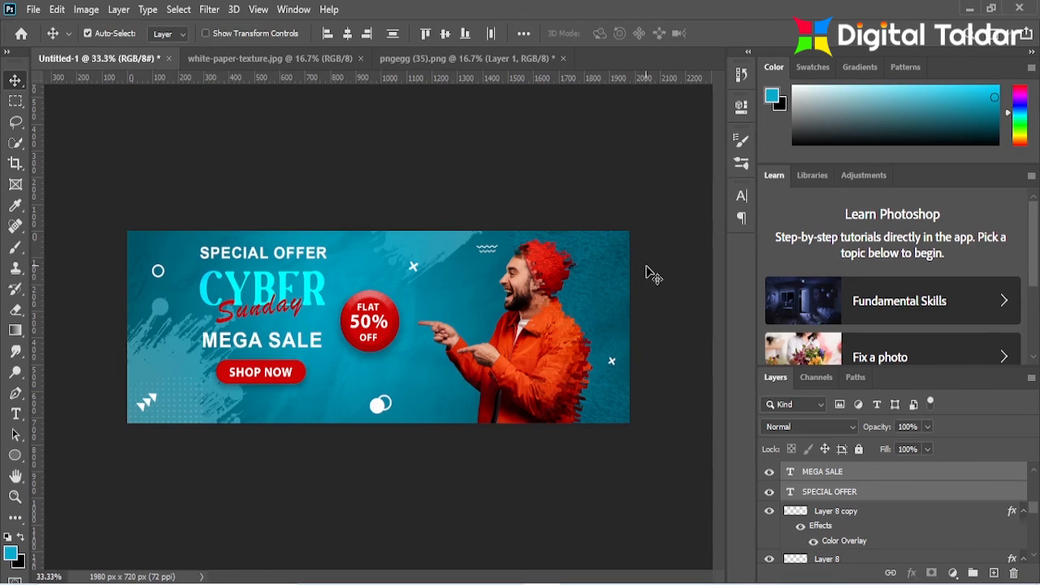
Step: Stamp all visible layers into a new merged layer above the OFF text layer
scroll(1024, 508, up, 3)
click(946, 476)
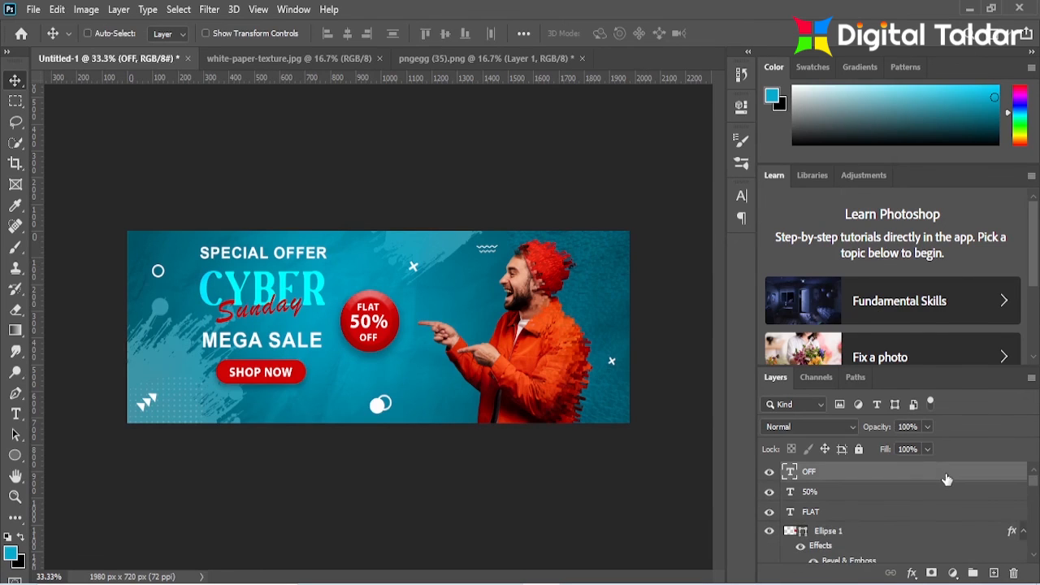
key(ctrl+shift+alt+e)
Step: Apply the Camera Raw Filter to the merged layer with Contrast +57, Shadows -21, Texture +48, Clarity +28 and Dehaze +15
click(210, 9)
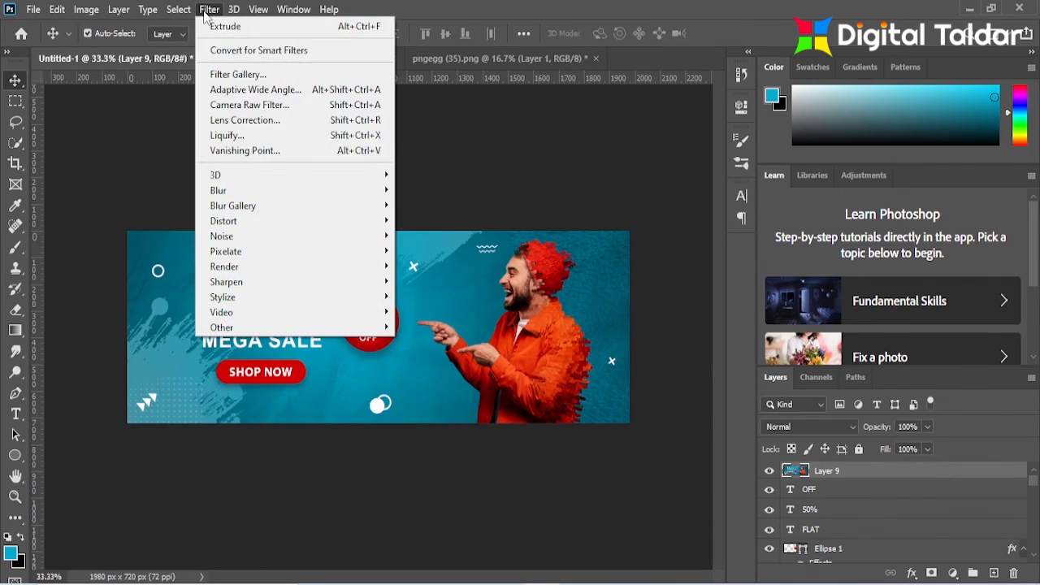
click(242, 107)
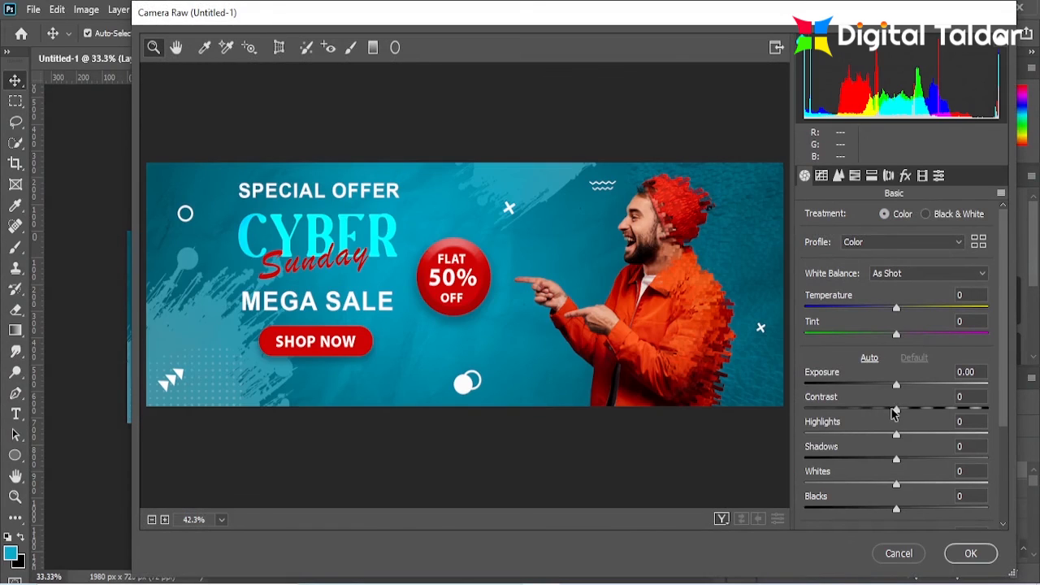
drag(893, 411, 948, 412)
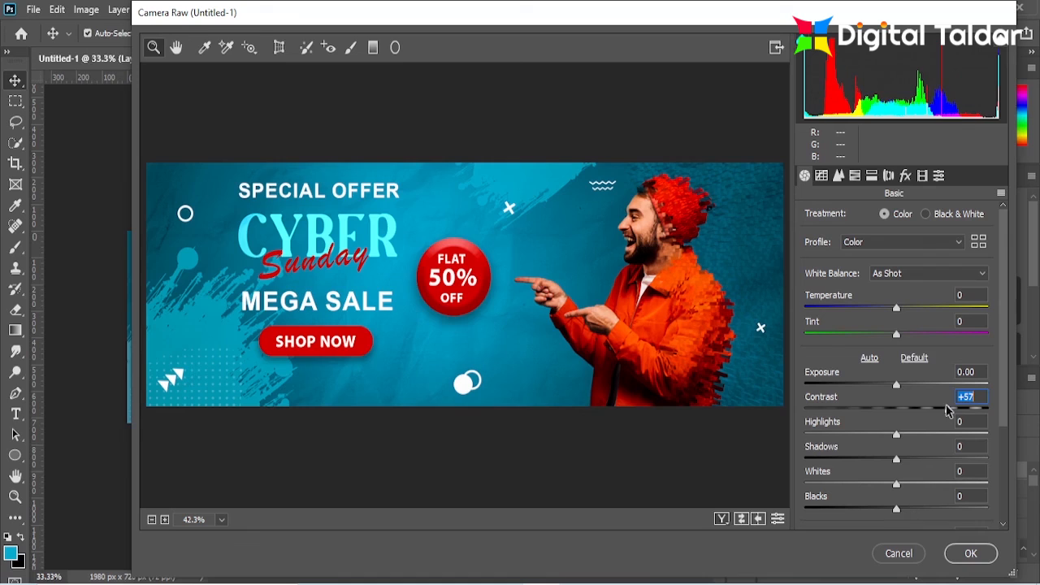
drag(897, 461, 924, 433)
scroll(885, 461, down, 4)
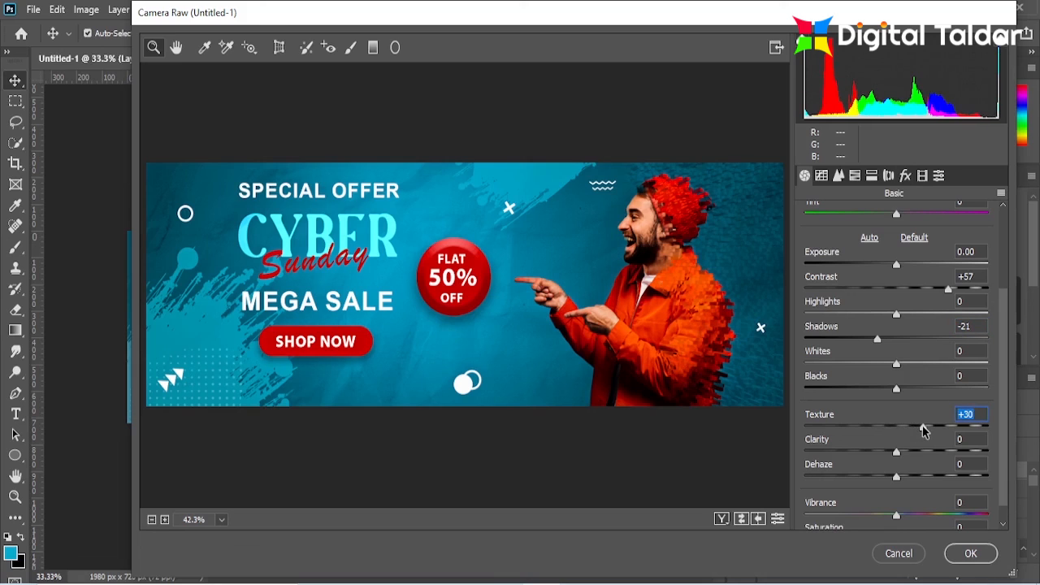
drag(896, 454, 941, 429)
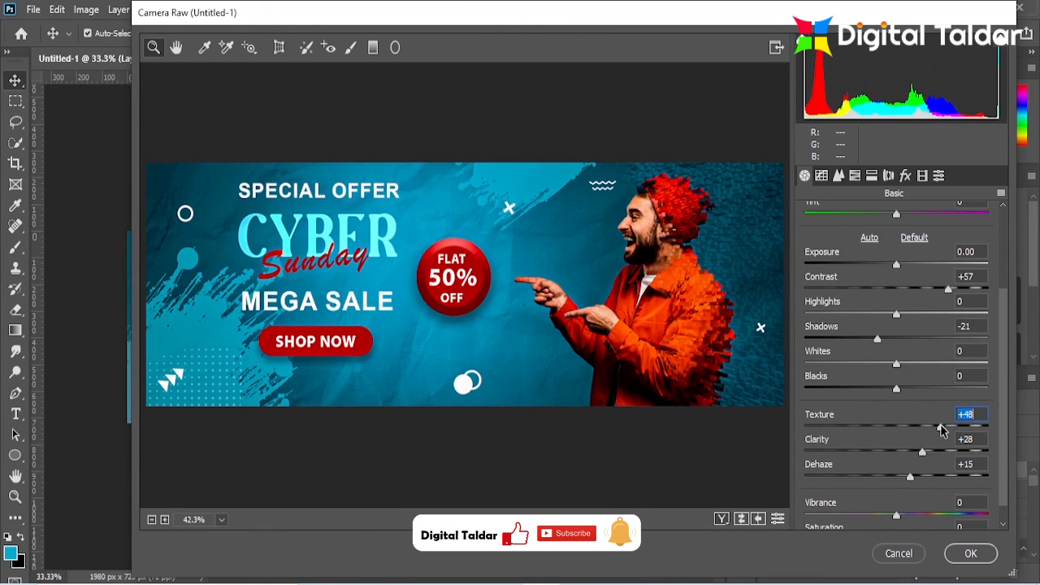
click(971, 553)
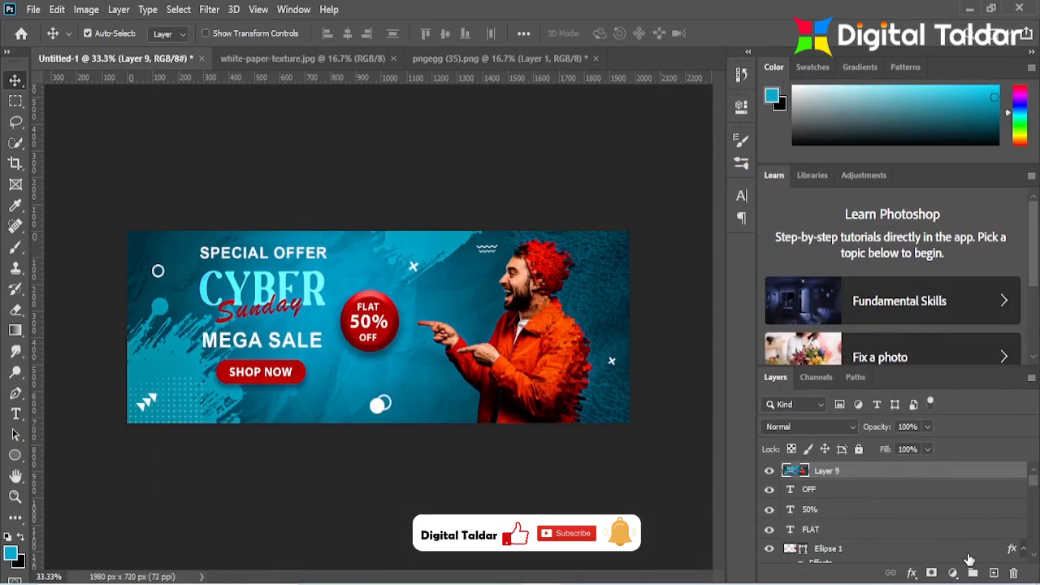